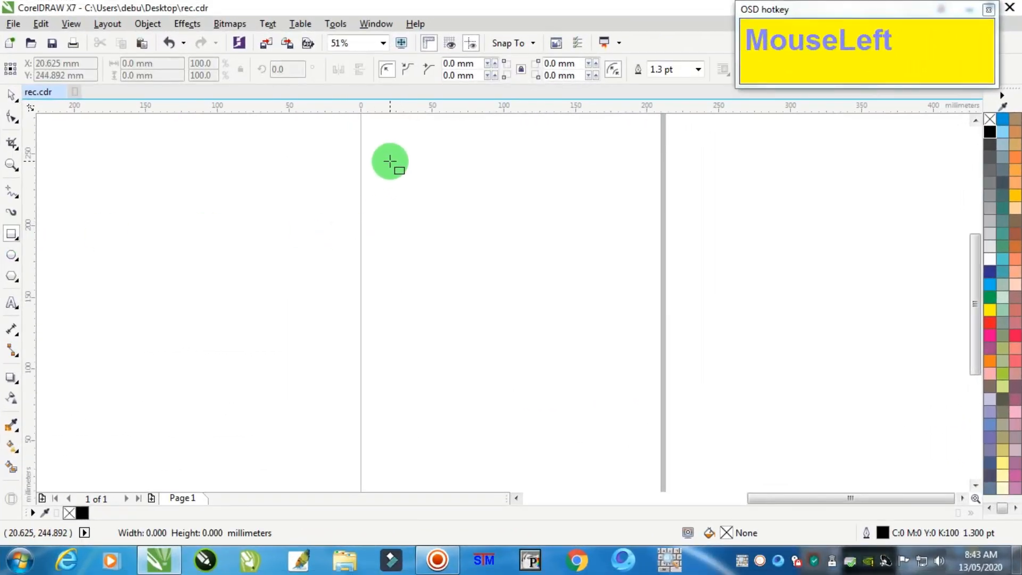
Draw a portrait rectangle about 5.72 by 7.47 inches on the page and set the document units to inches
left_click_drag(390, 162, 598, 432)
left_click(181, 146)
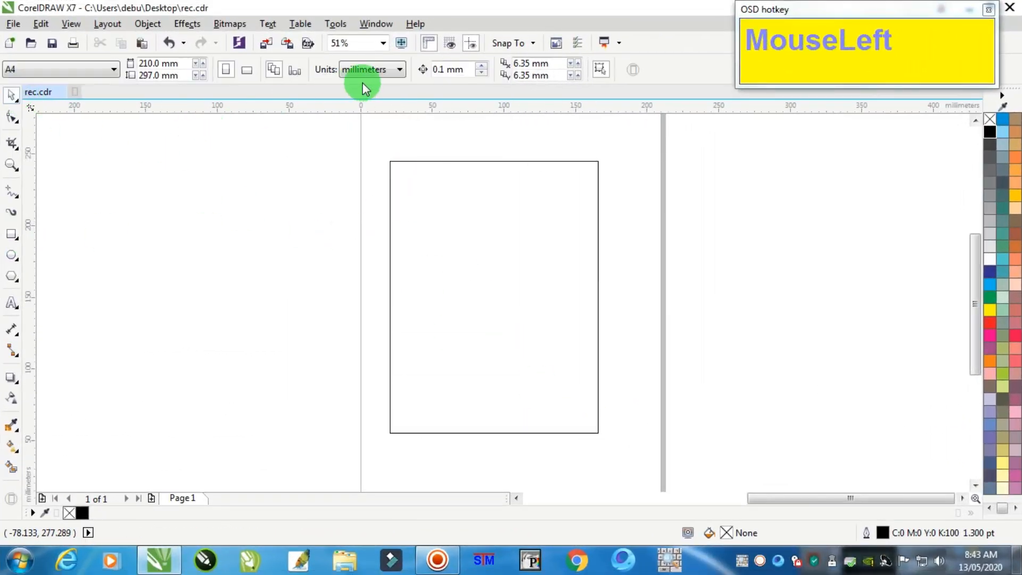
left_click(368, 70)
left_click(364, 87)
left_click(450, 190)
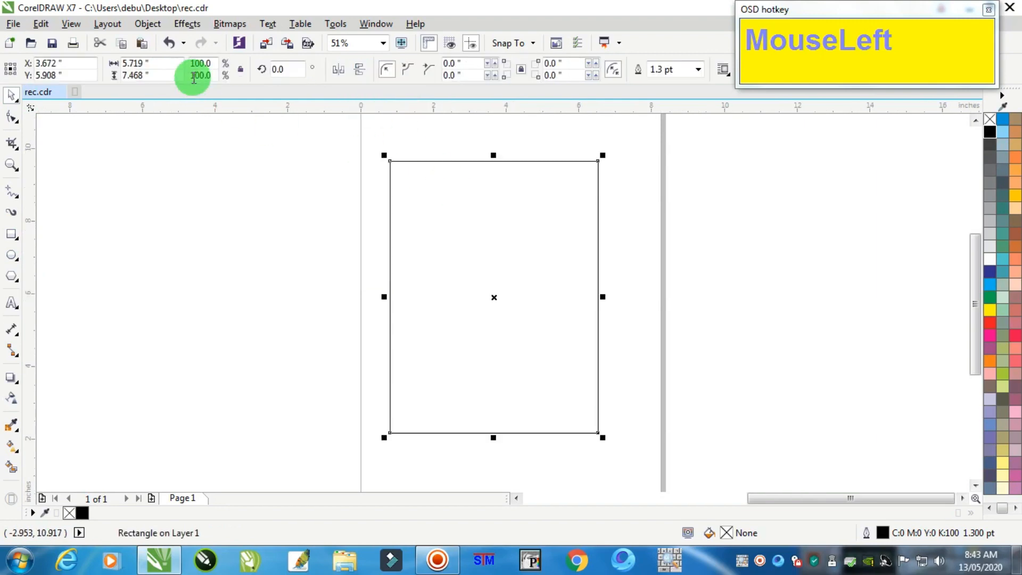
Resize the rectangle to 6 by 9 inches, centre it on the page, and shift it down very slightly
double_click(162, 63)
type("6")
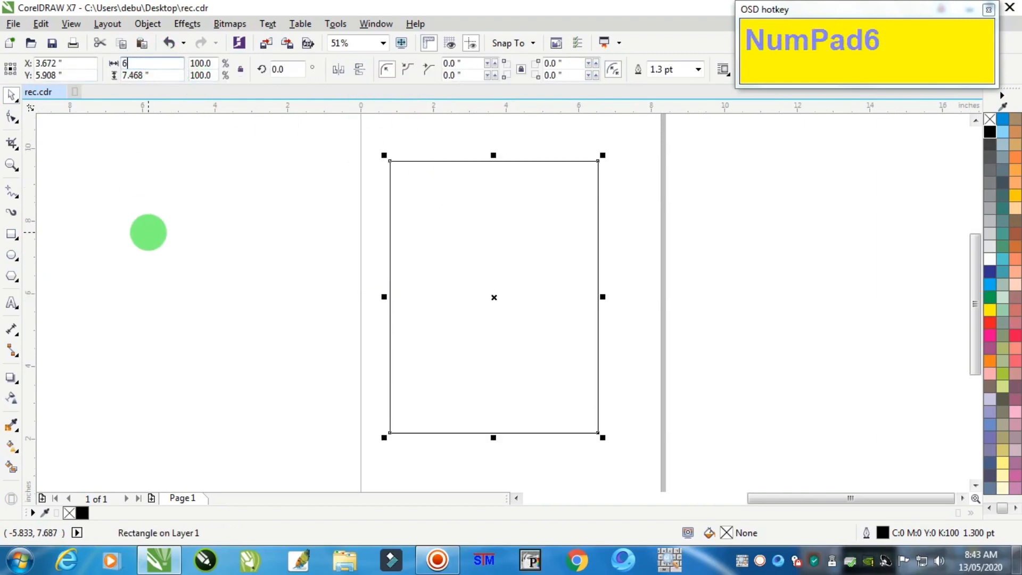
type("9")
key("Return")
key("p")
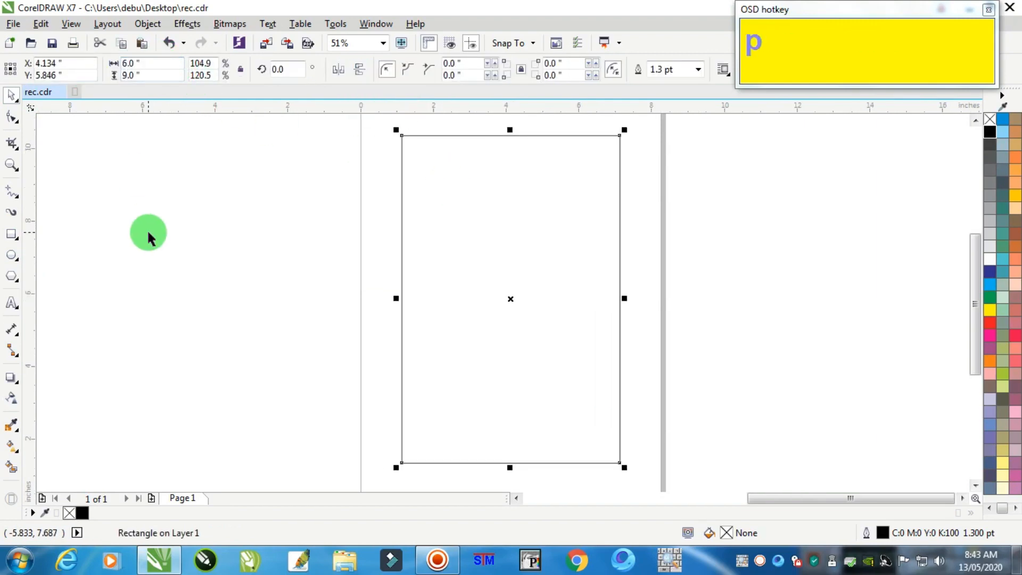
left_click(734, 201)
left_click_drag(515, 208, 515, 210)
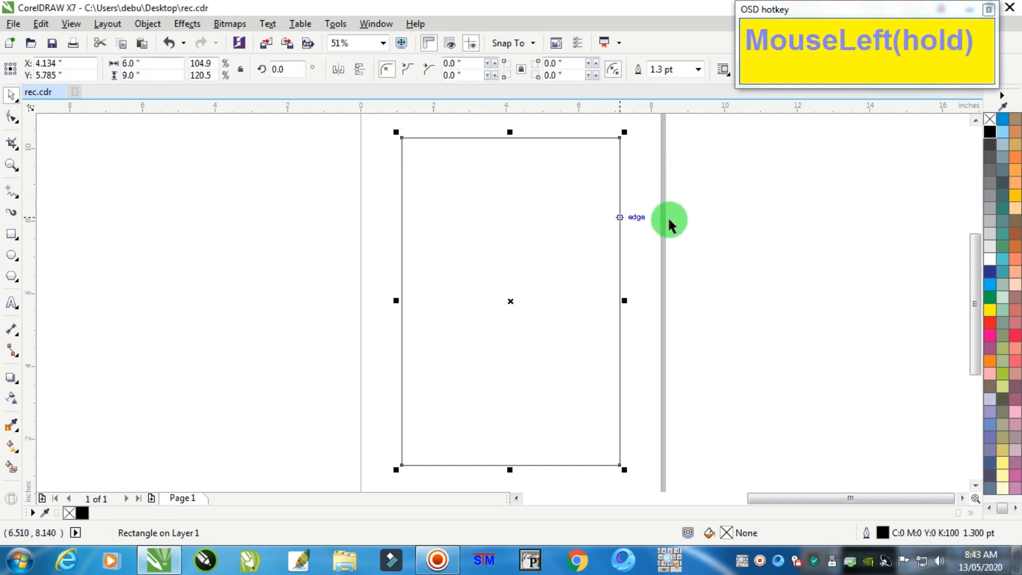
left_click(687, 218)
Draw a straight freehand line about 7.5 inches wide, rising diagonally across the rectangle's upper half and past both its sides
left_click(8, 192)
left_click(53, 190)
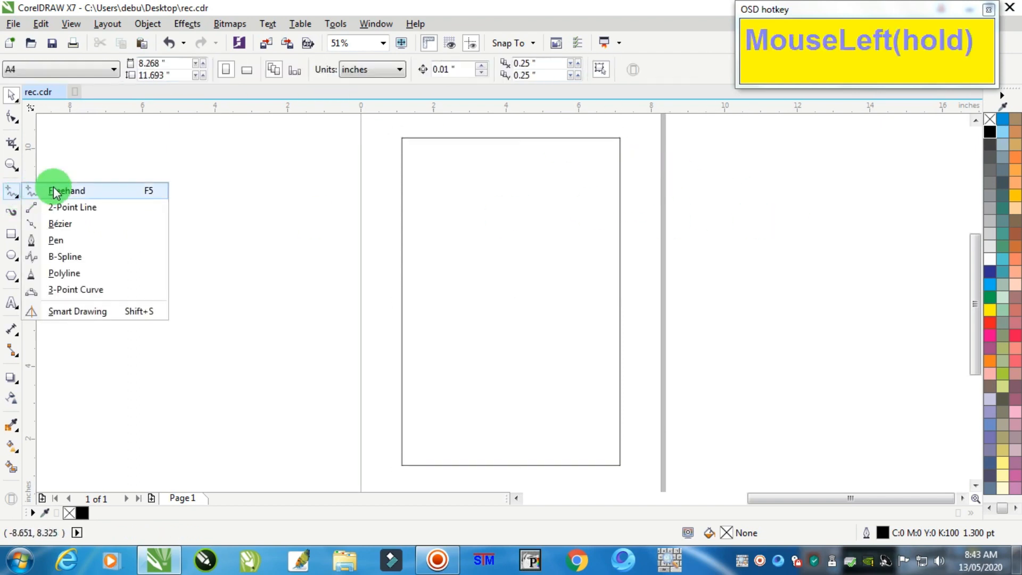
left_click(380, 276)
left_click(652, 204)
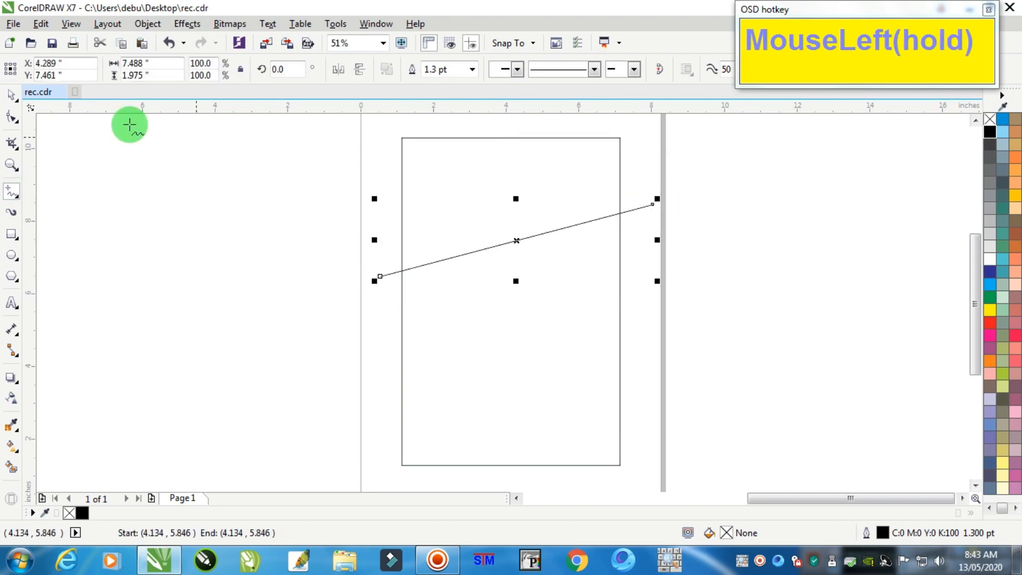
Convert the diagonal line to a curve and bend it into an S-shaped wave, dipping on the left and cresting on the right
left_click(12, 119)
left_click(503, 243)
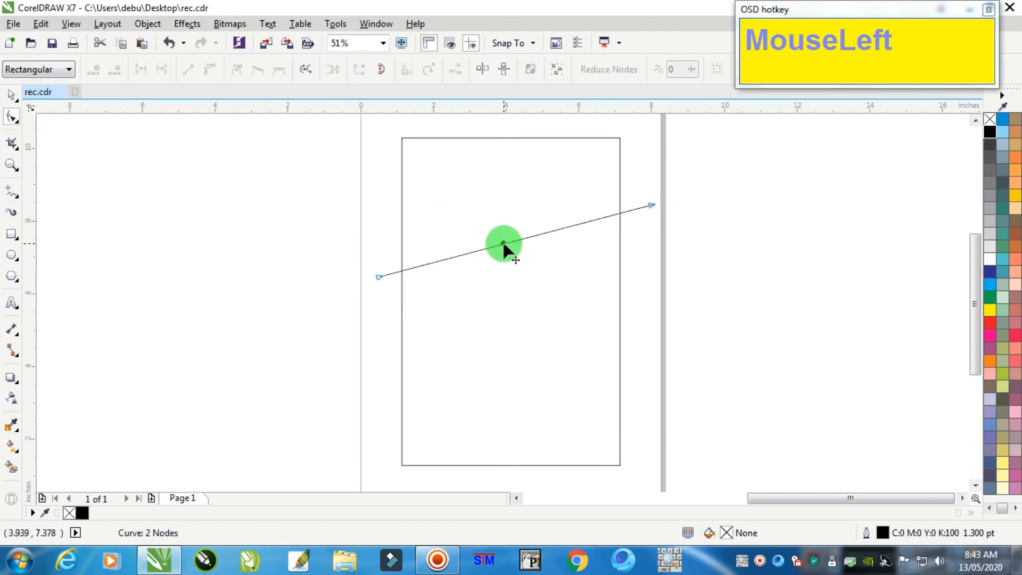
right_click(503, 244)
left_click(557, 308)
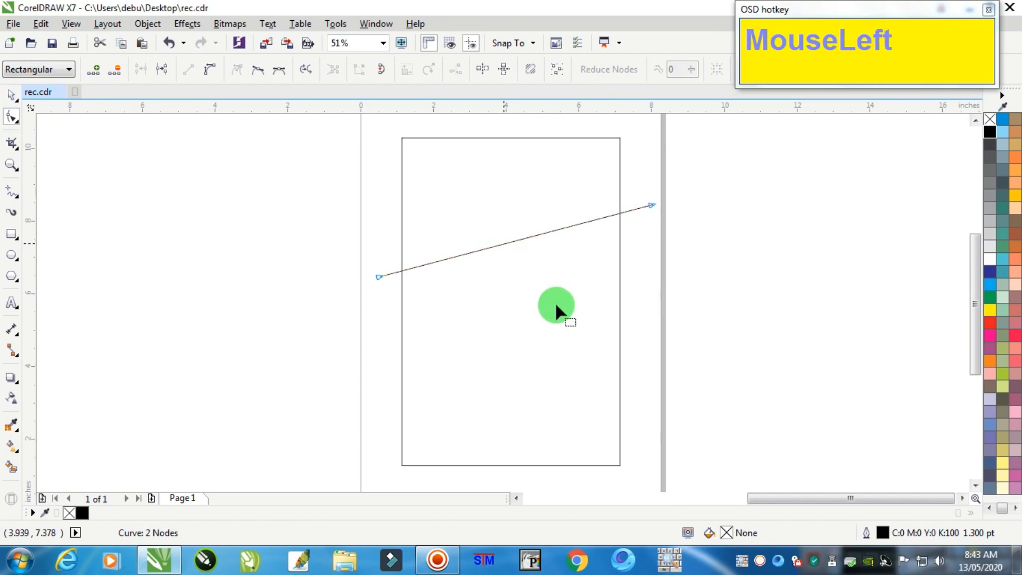
left_click_drag(497, 241, 503, 270)
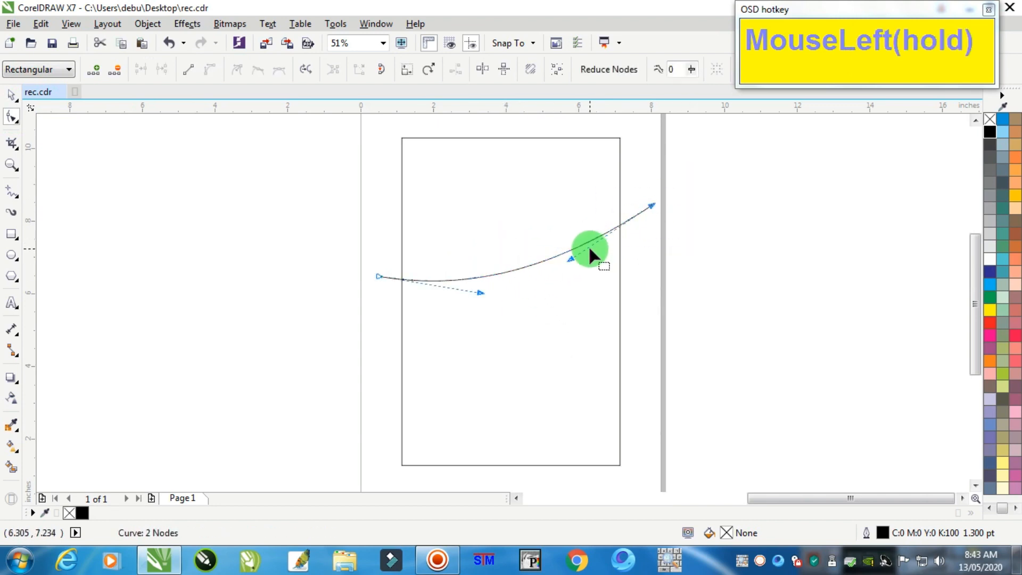
left_click_drag(571, 255, 462, 128)
left_click_drag(478, 292, 510, 308)
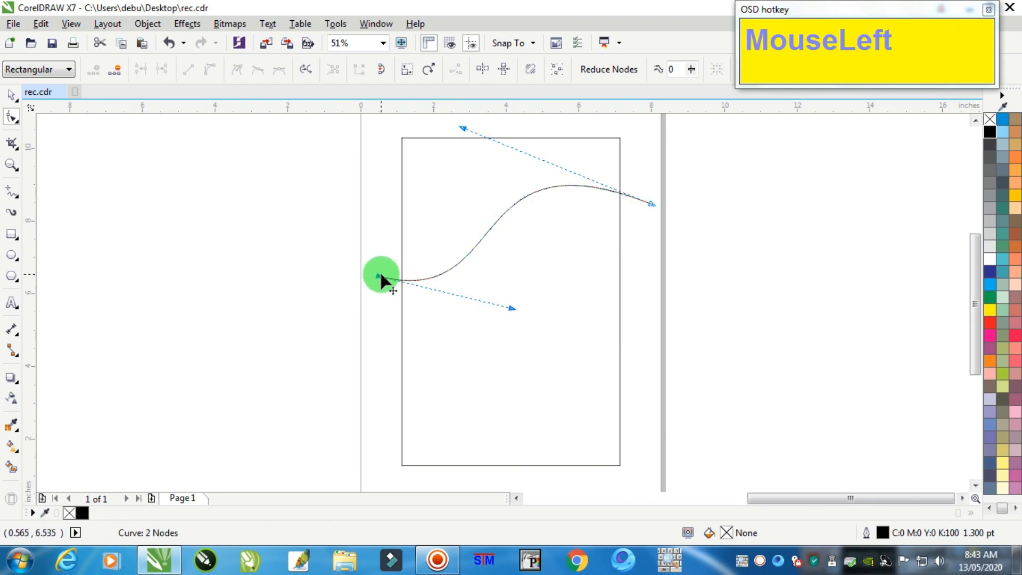
Fine-tune the wave's two end nodes and curve handles to about 7.74 by 2.47 inches overall, still overhanging the rectangle
left_click_drag(381, 278, 365, 260)
left_click_drag(497, 291, 513, 335)
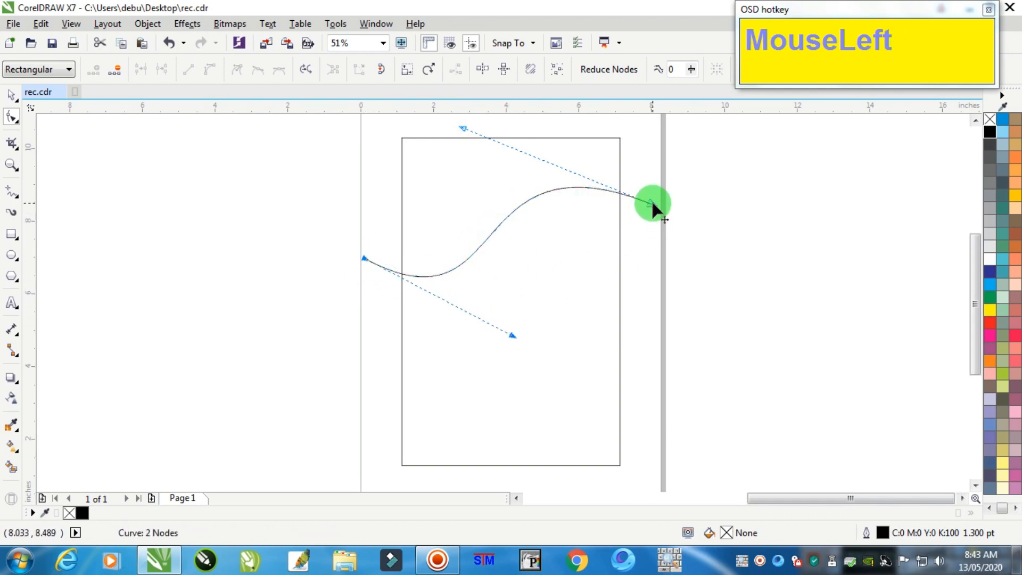
mouse_move(652, 204)
left_mouse_down()
mouse_move(650, 216)
mouse_move(647, 202)
left_mouse_up()
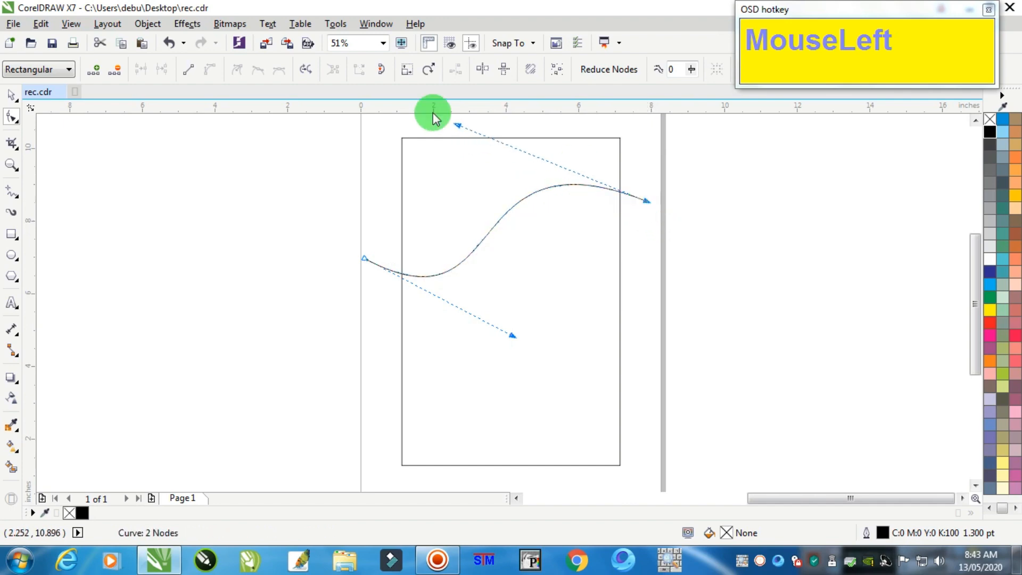
left_click_drag(457, 126, 450, 134)
left_click(26, 74)
left_click(11, 95)
left_click(694, 200)
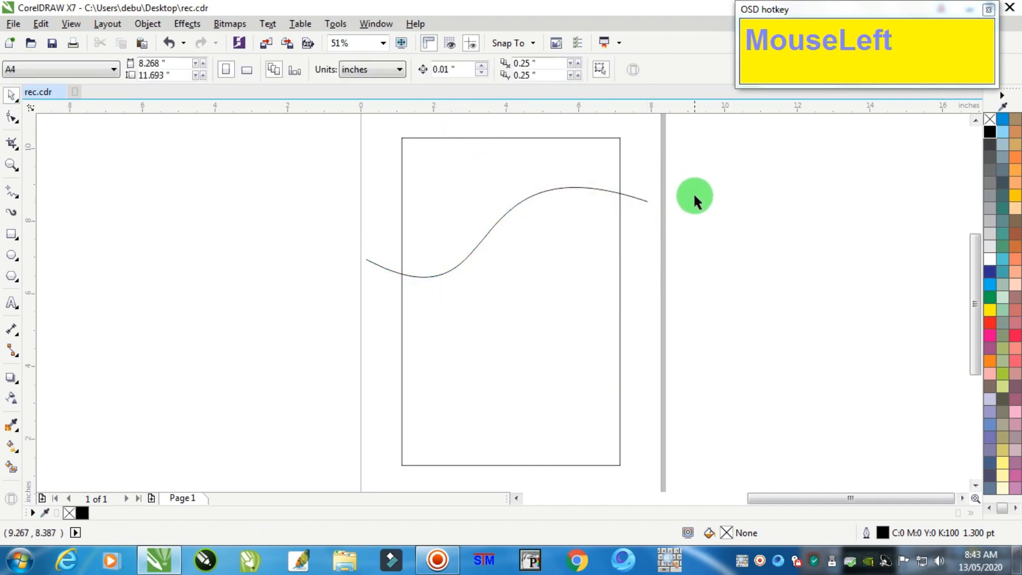
Duplicate the wave curve with copy and paste, and nudge the copy up about 0.14 inches
left_click_drag(253, 337, 254, 338)
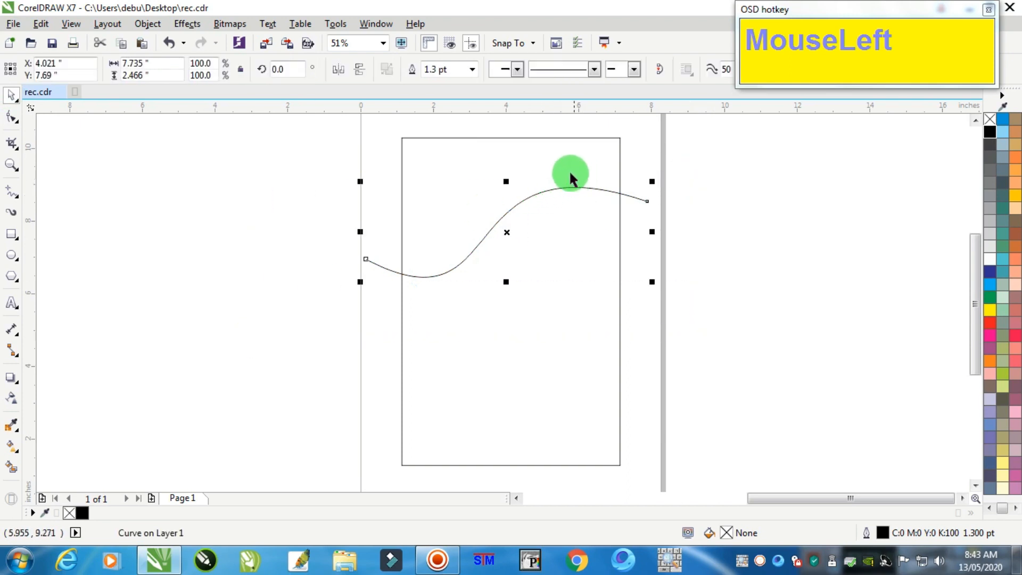
right_click(562, 184)
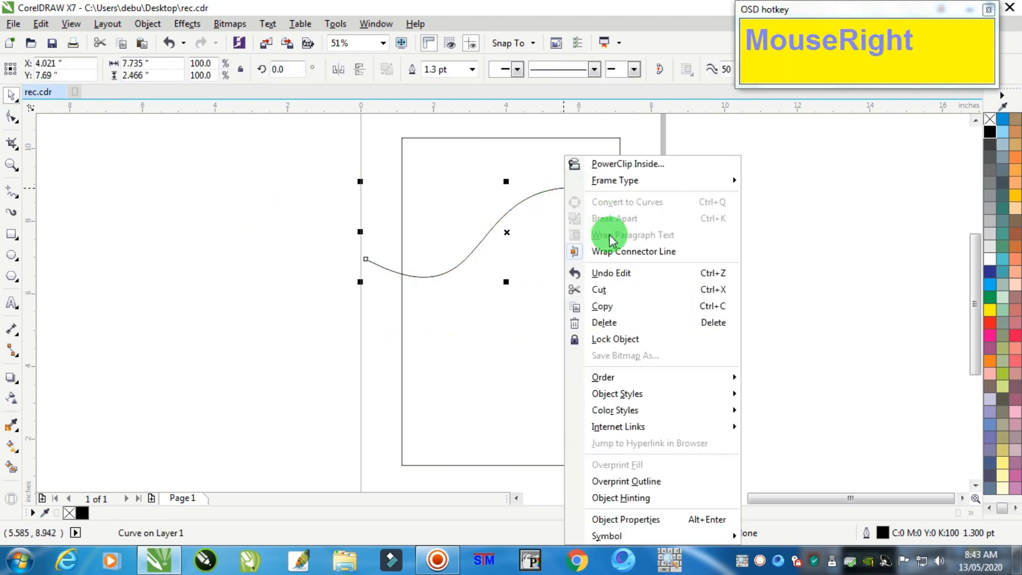
left_click(604, 311)
right_click(716, 217)
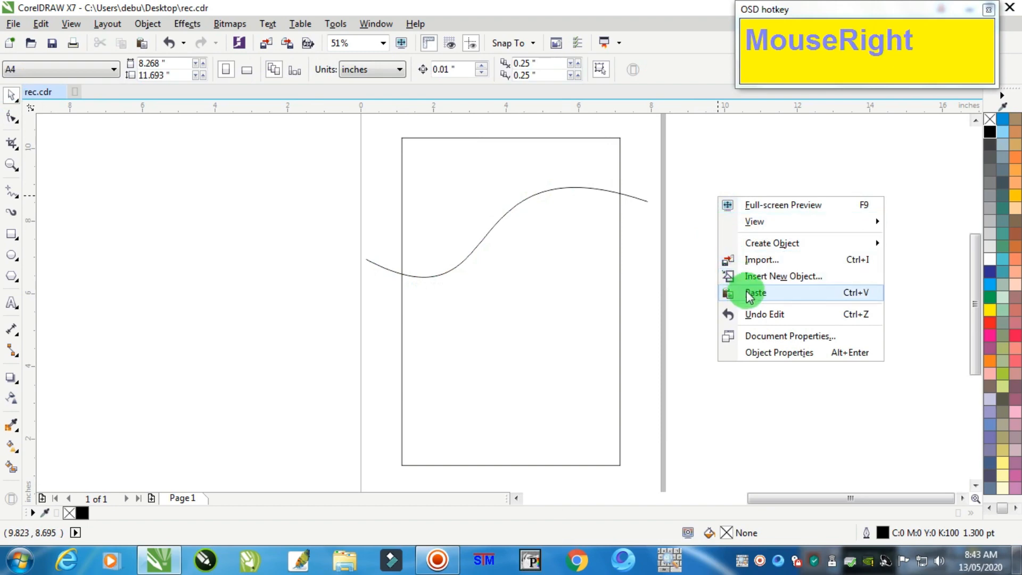
left_click(728, 289)
scroll(561, 194, "up", 3)
key("Up")
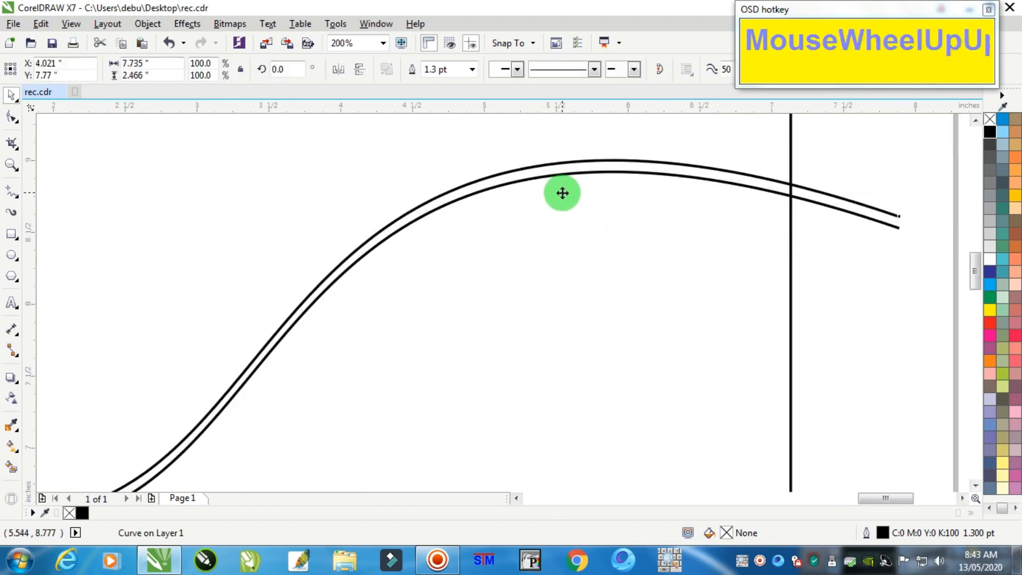
scroll(562, 193, "down", 3)
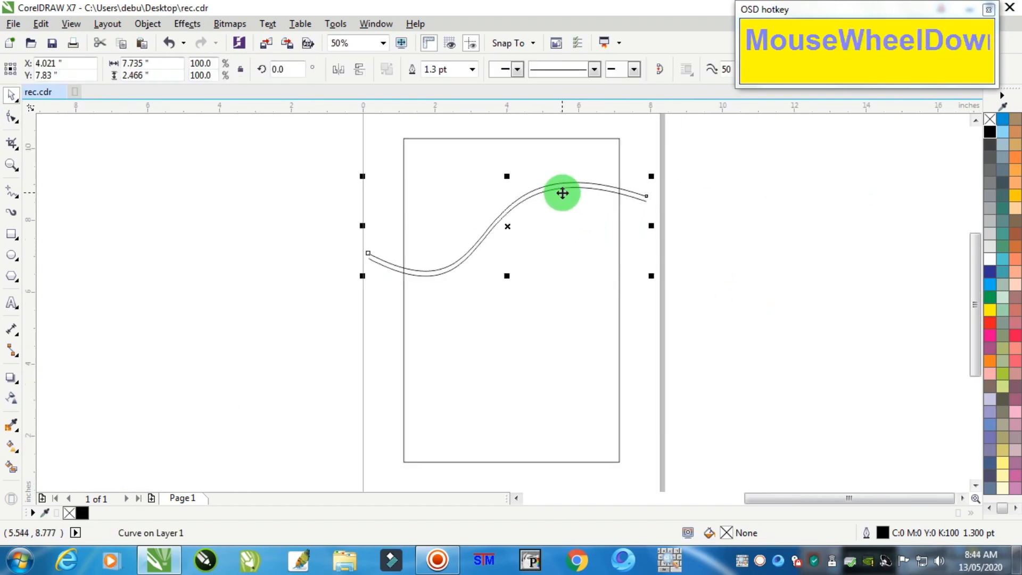
Select both wave curves together, nudge them down about 0.2 inches, and deselect them
left_click_drag(752, 158, 288, 337)
key("Down")
key("Down")
key("Down")
key("Down")
key("Down")
key("Down")
key("Down")
key("Down")
key("Down")
key("Down")
key("Down")
key("Down")
key("Down")
key("Down")
key("Down")
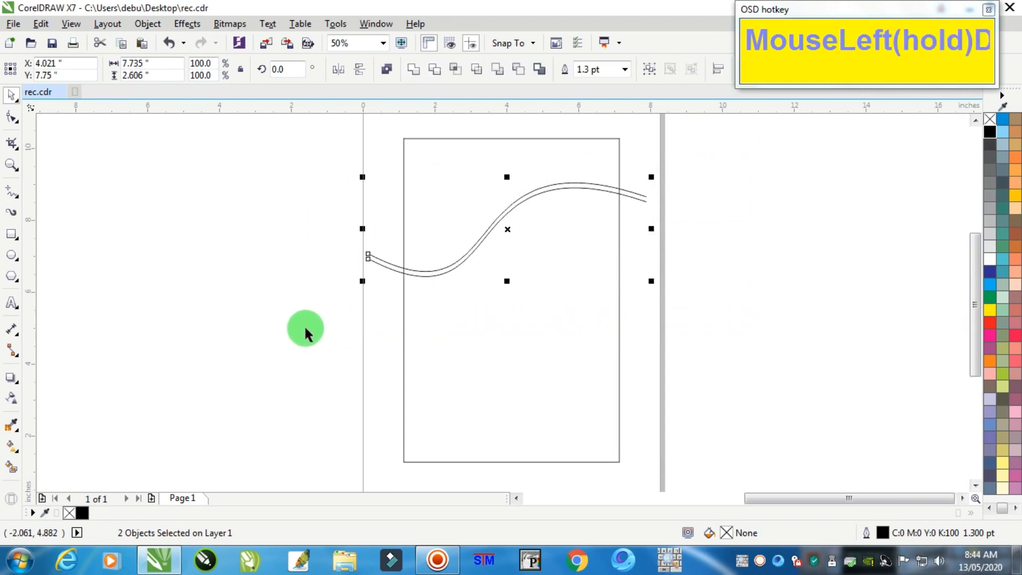
left_click(711, 246)
Widen the gap between the two waves by nudging the upper curve up 0.04 inches
scroll(456, 260, "up", 2)
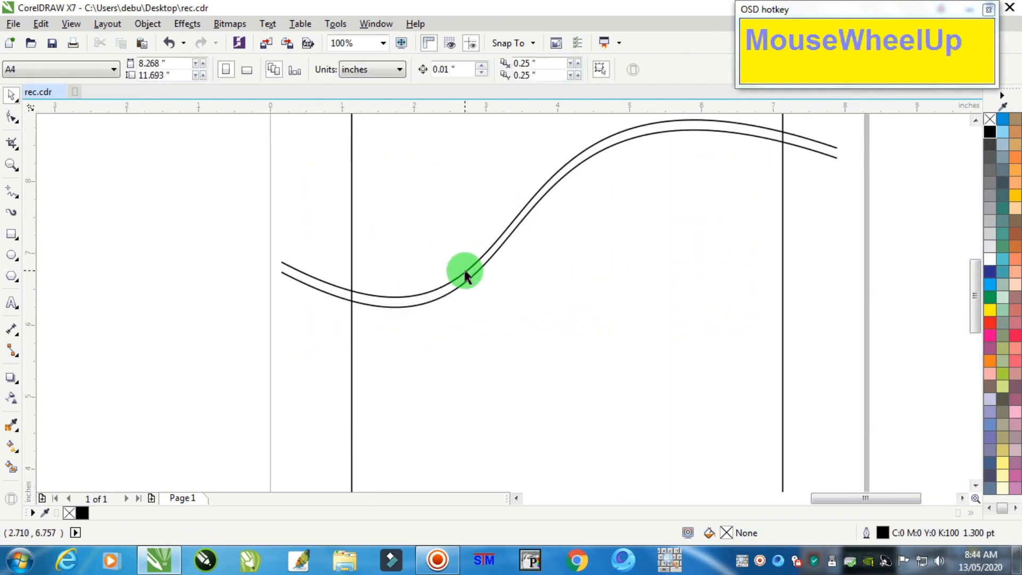
left_click(464, 270)
key("Up")
key("Up")
key("Up")
key("Up")
scroll(465, 271, "down", 3)
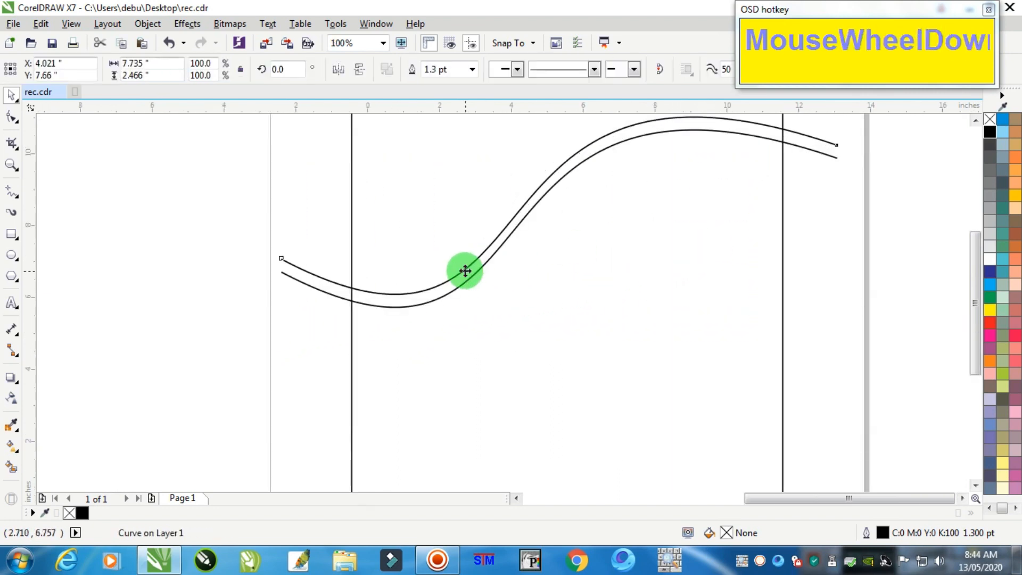
Copy and paste the upper wave curve, and nudge the copy up about 0.34 inches to form a third wave
scroll(543, 239, "up", 2)
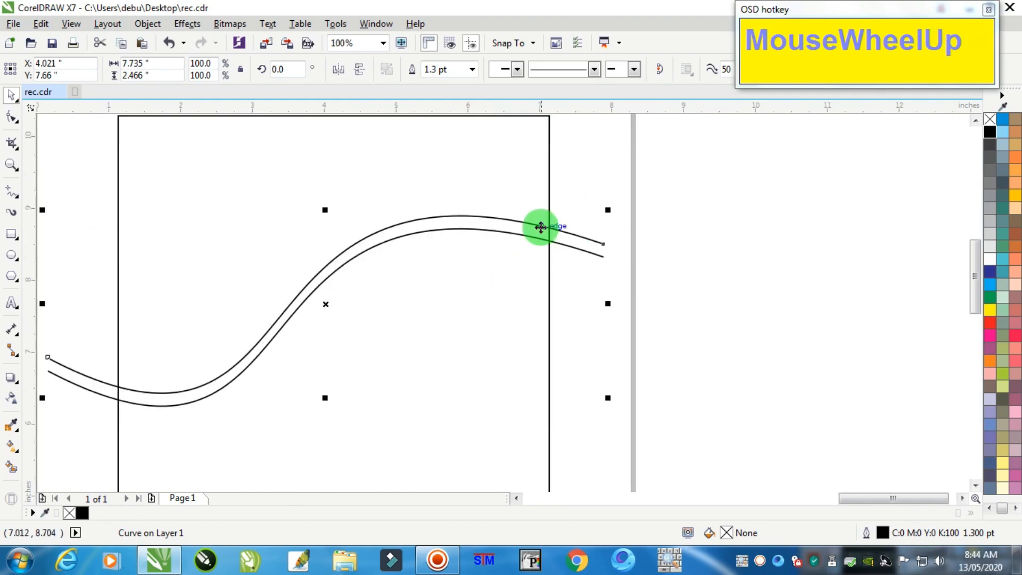
right_click(542, 226)
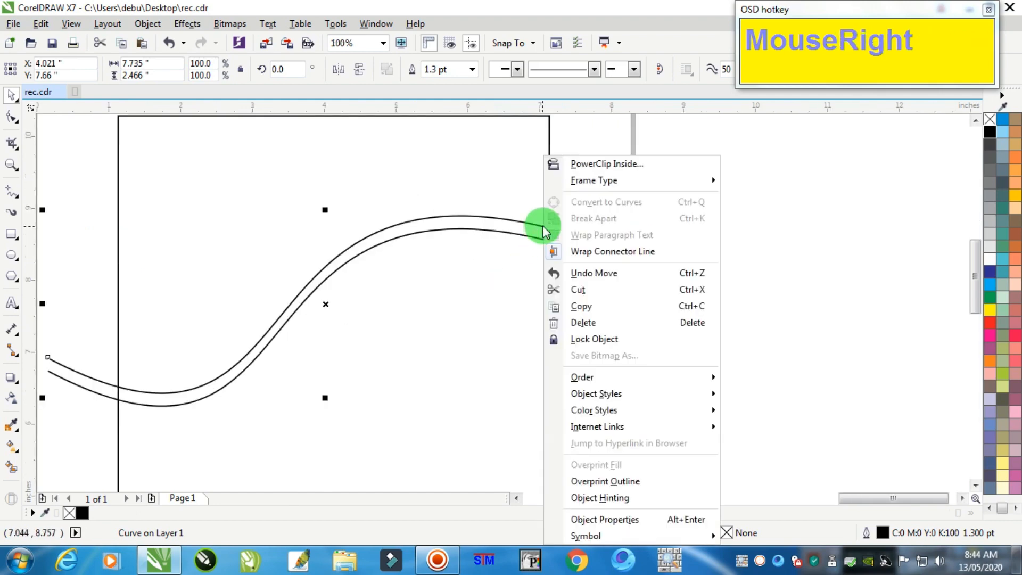
left_click(585, 310)
right_click(713, 198)
left_click(752, 292)
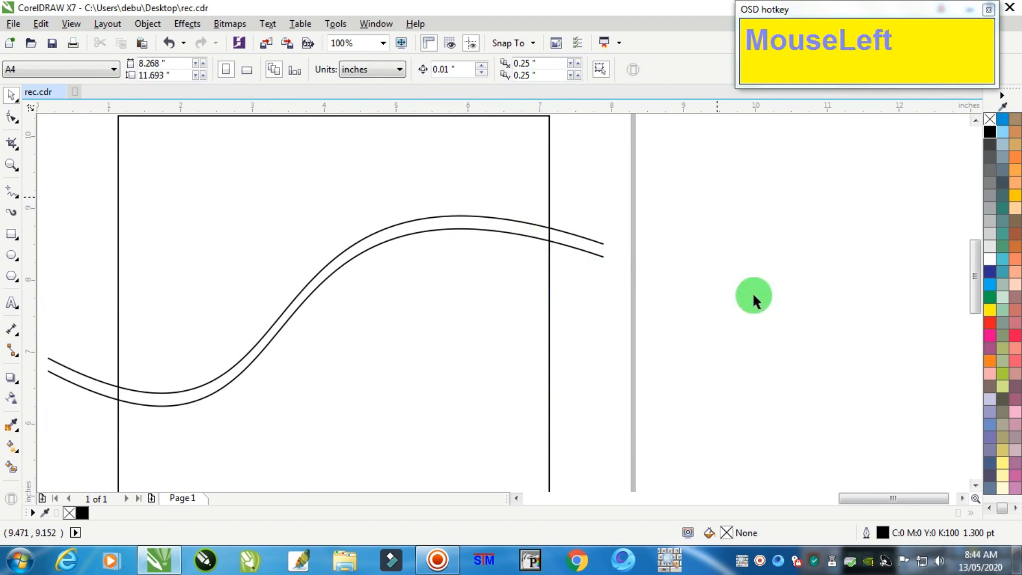
key("Up")
key("Up")
key("Up")
key("Up")
key("Up")
key("Up")
key("Up")
key("Up")
key("Up")
key("Up")
key("Up")
key("Up")
key("Up")
key("Up")
key("Up")
key("Up")
key("Up")
key("Up")
key("Up")
key("Up")
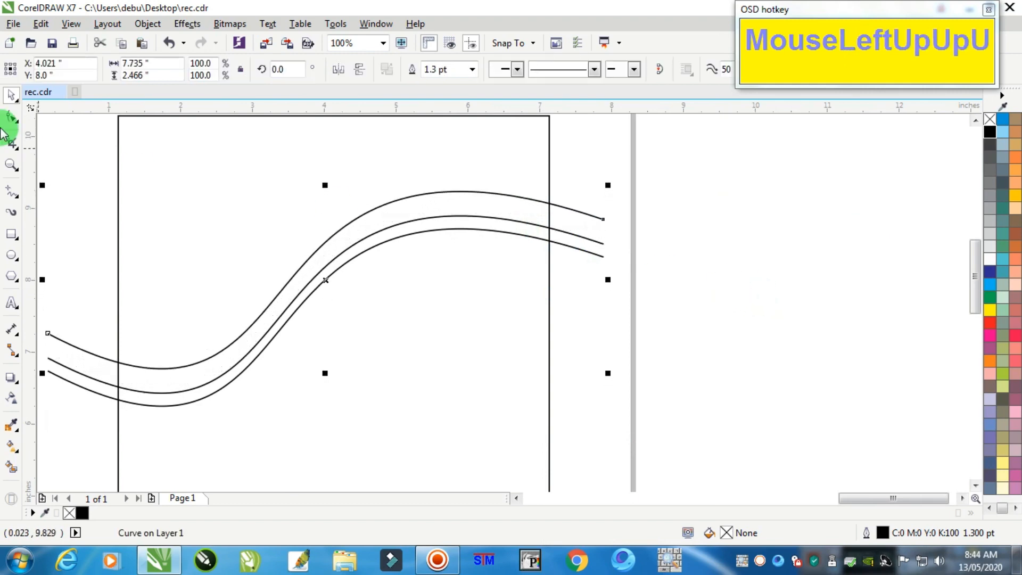
Reshape the third wave by raising its right end node and slightly lowering its left end node, widening the gap toward the right
left_click(13, 117)
left_click(591, 231)
left_click_drag(601, 219, 602, 199)
scroll(68, 351, "down", 1)
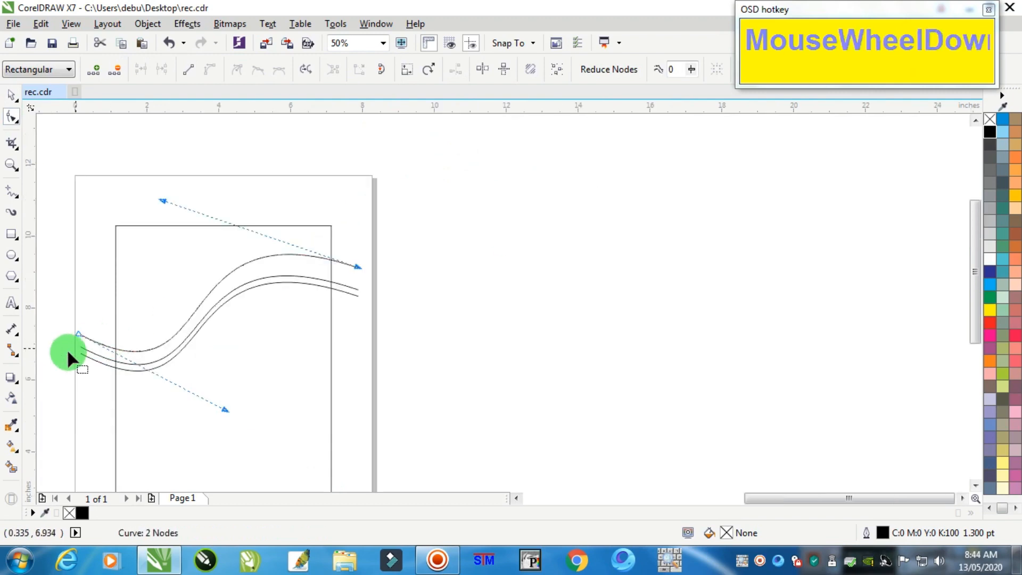
scroll(69, 349, "up", 1)
left_click(88, 319)
left_click_drag(89, 321, 90, 328)
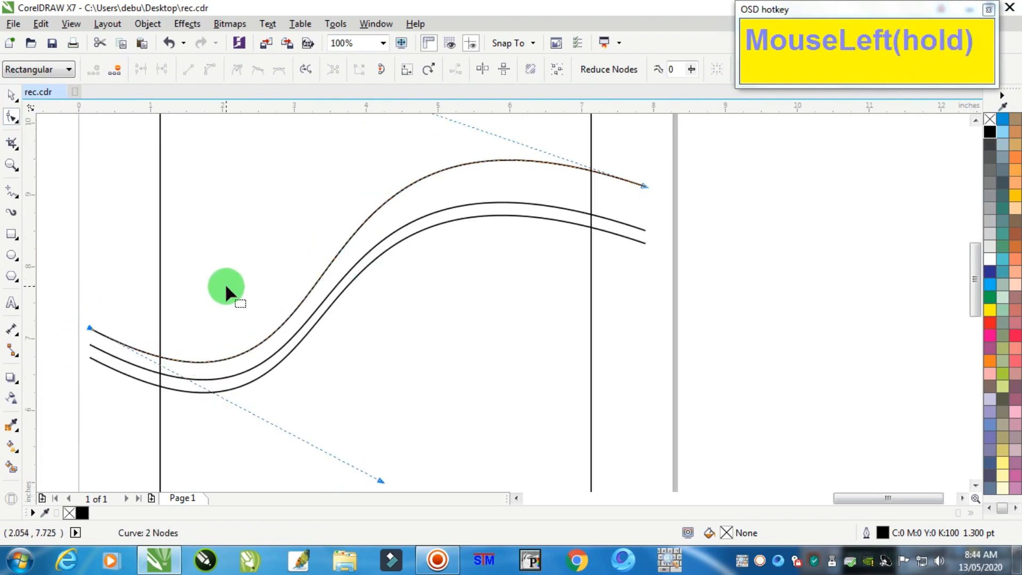
left_click(12, 97)
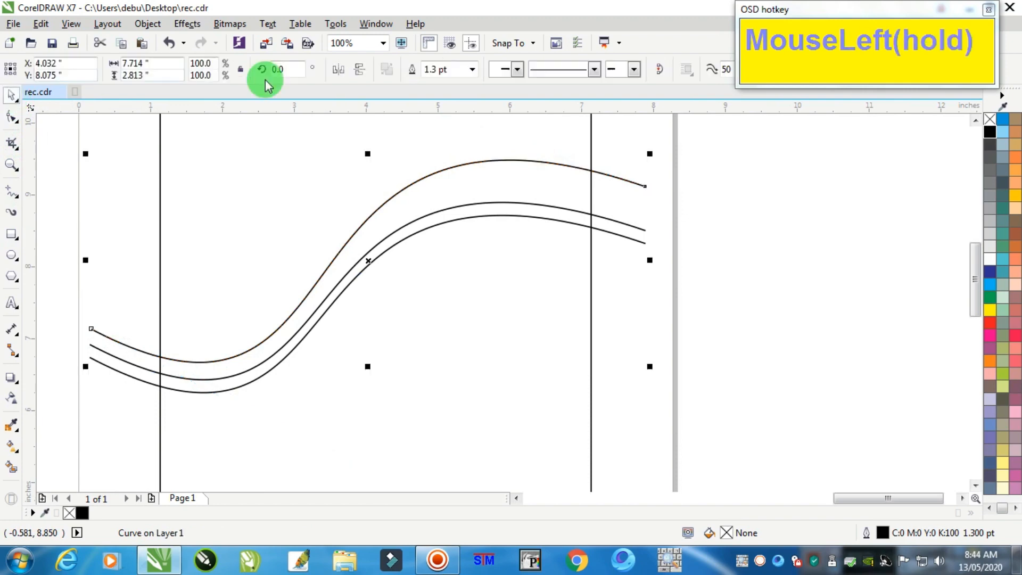
Duplicate the top wave slightly above itself and pull the copy's right end node up and outward to make a fourth wave
left_click_drag(395, 195, 388, 179)
right_click(388, 179)
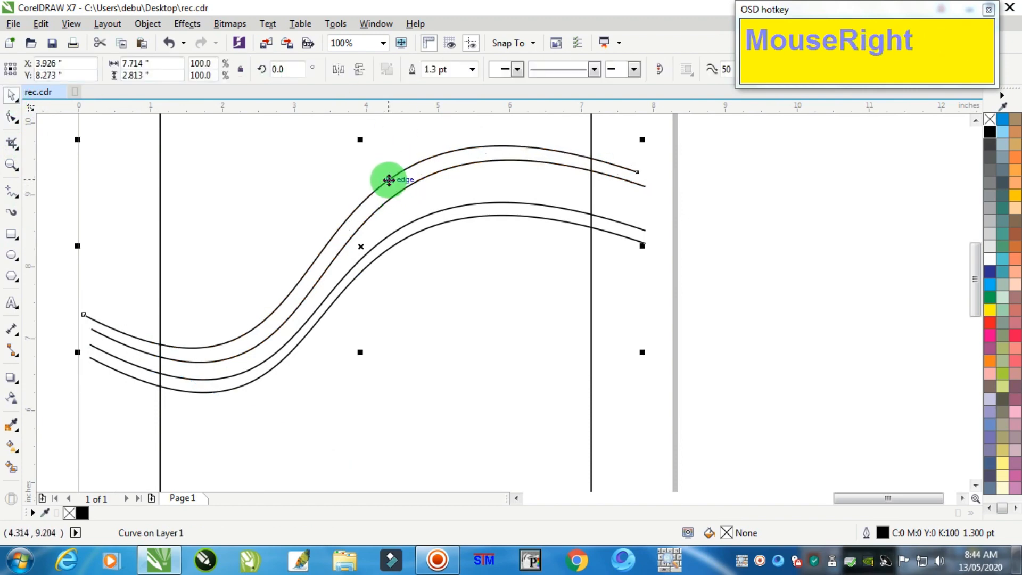
left_click(12, 121)
left_click(640, 176)
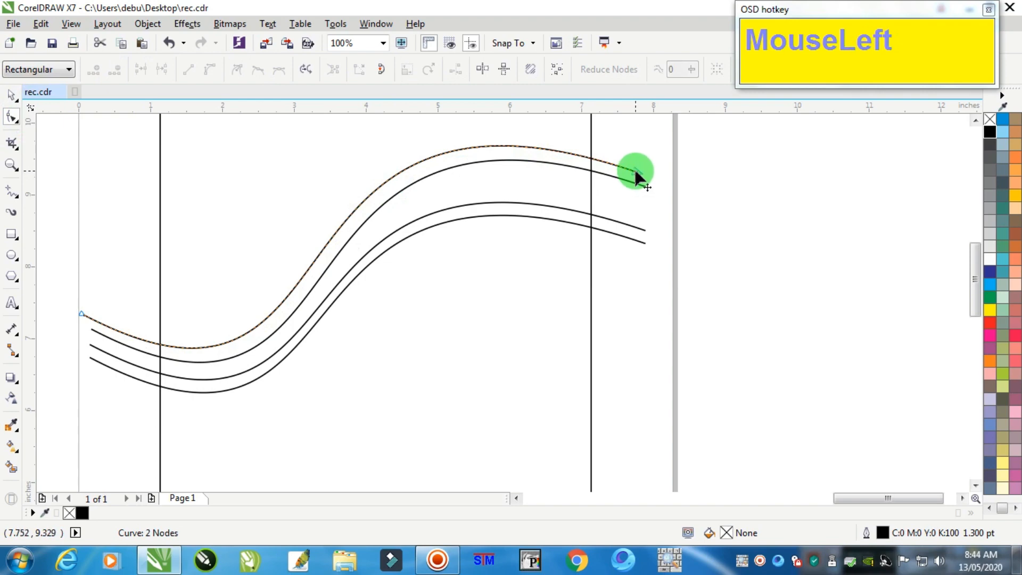
left_click_drag(637, 176, 648, 166)
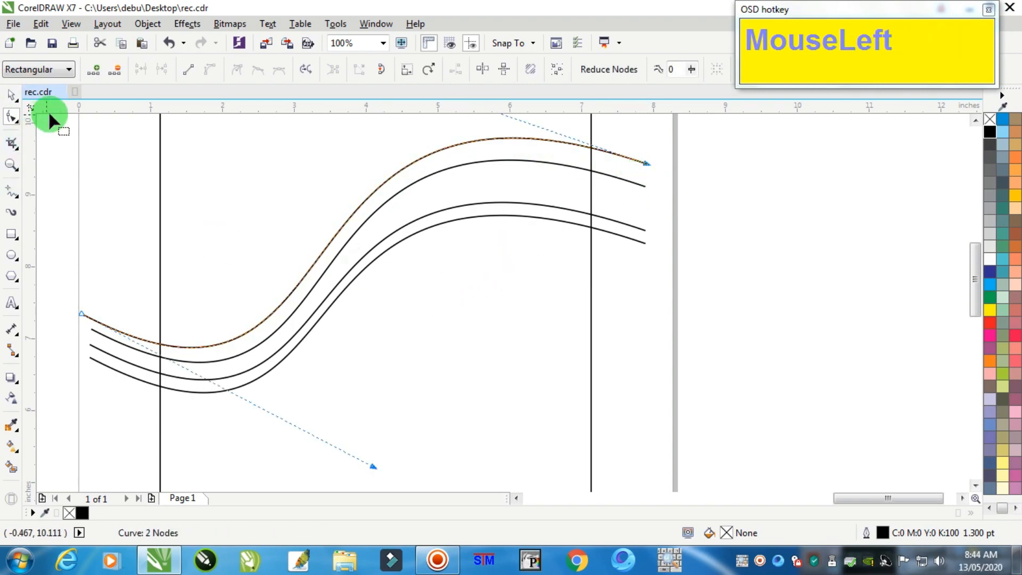
left_click(13, 103)
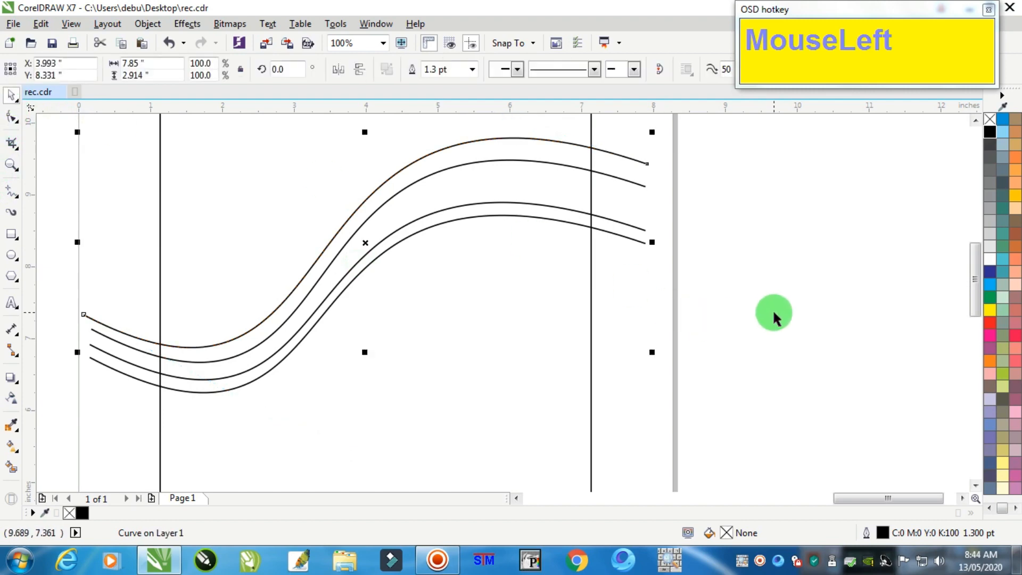
left_click(775, 313)
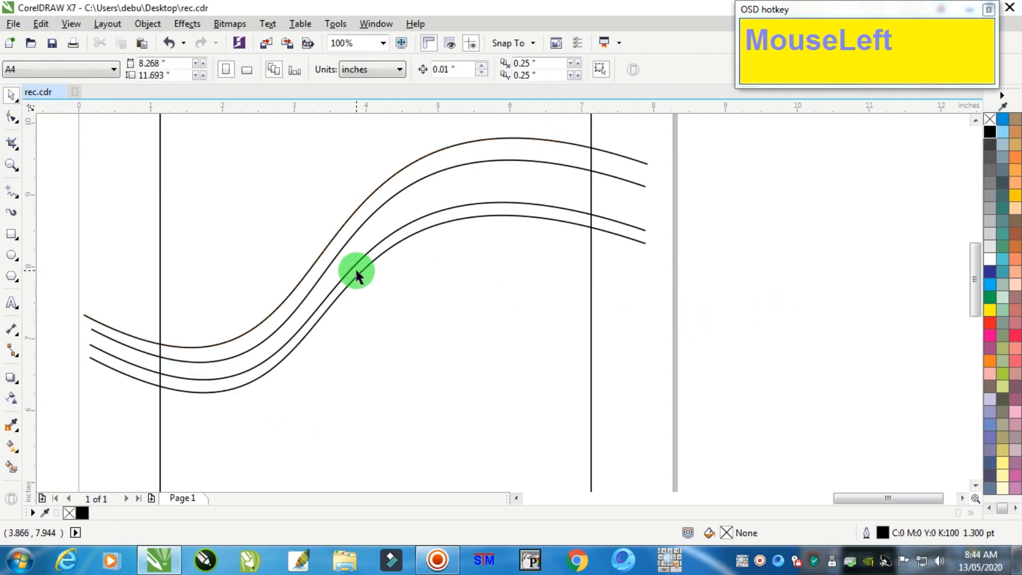
Smart-fill the band between the two lowest waves inside the rectangle with blue-grey (C40 M20 Y0 K40) and a 0.5 pt black outline
left_click(10, 467)
left_click(563, 219)
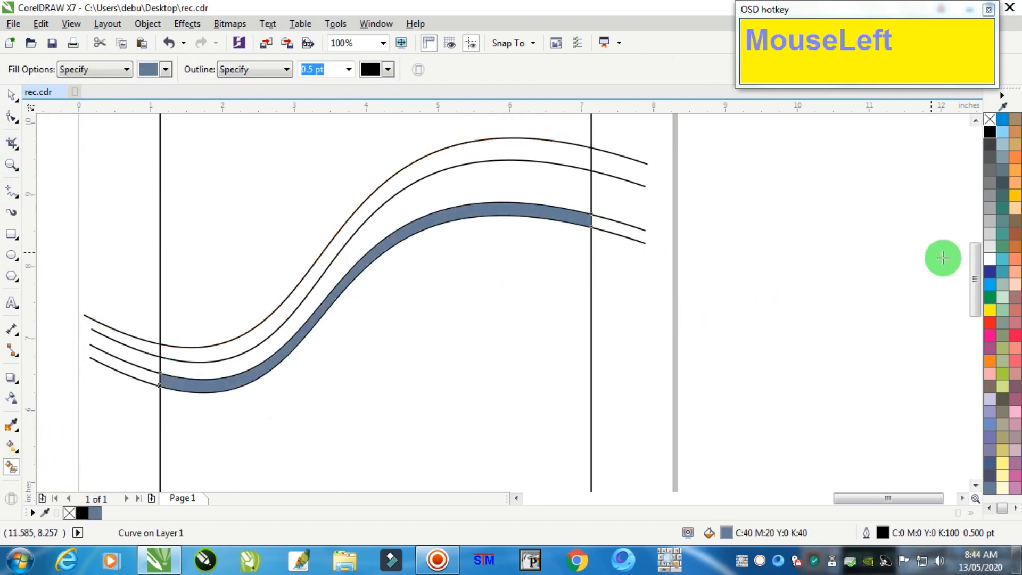
Recolour the lowest wave band orange, and smart-fill the band between the two upper waves and colour it black
left_click(992, 350)
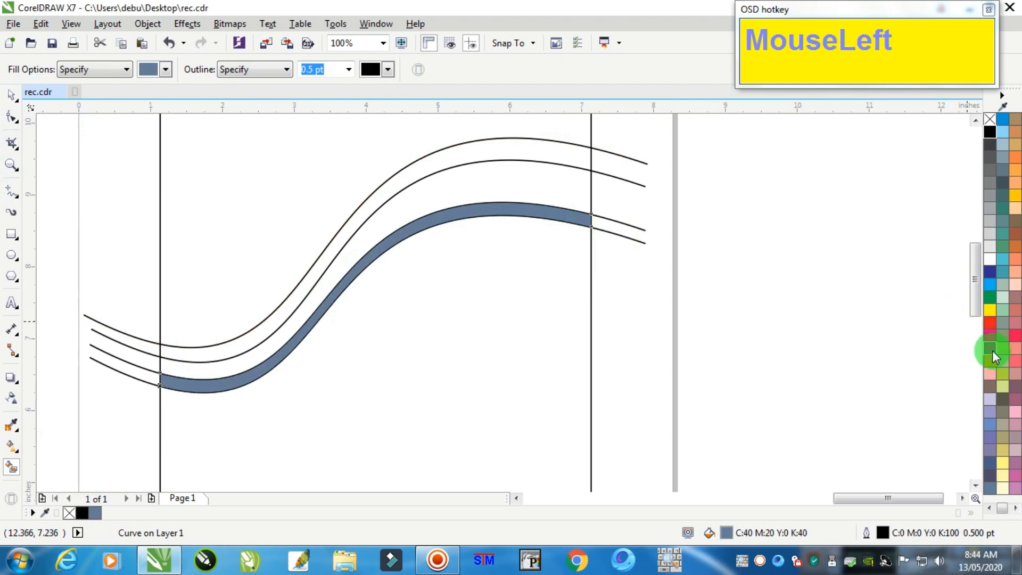
left_click(539, 157)
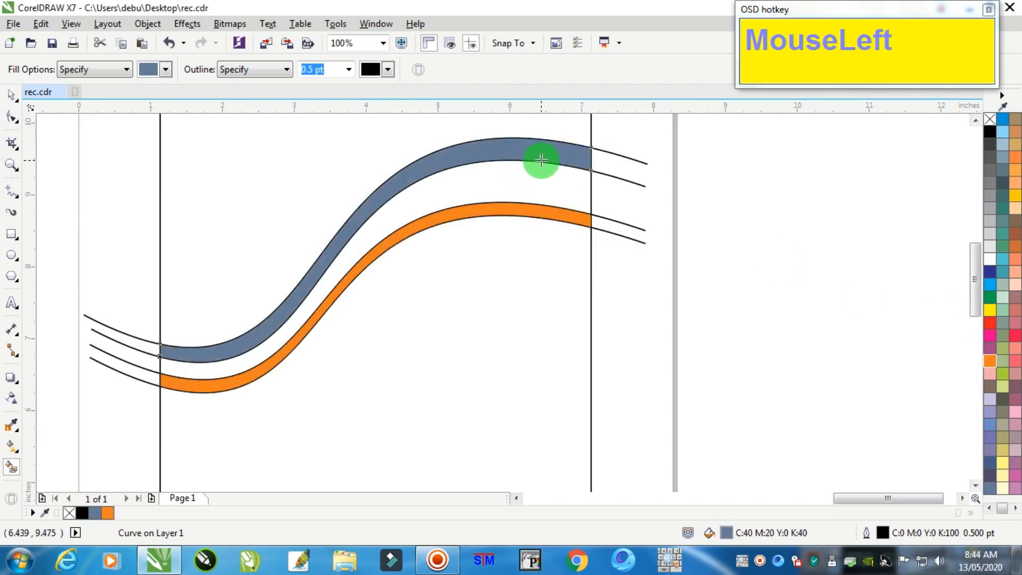
left_click(990, 132)
left_click(249, 160)
left_click(114, 292)
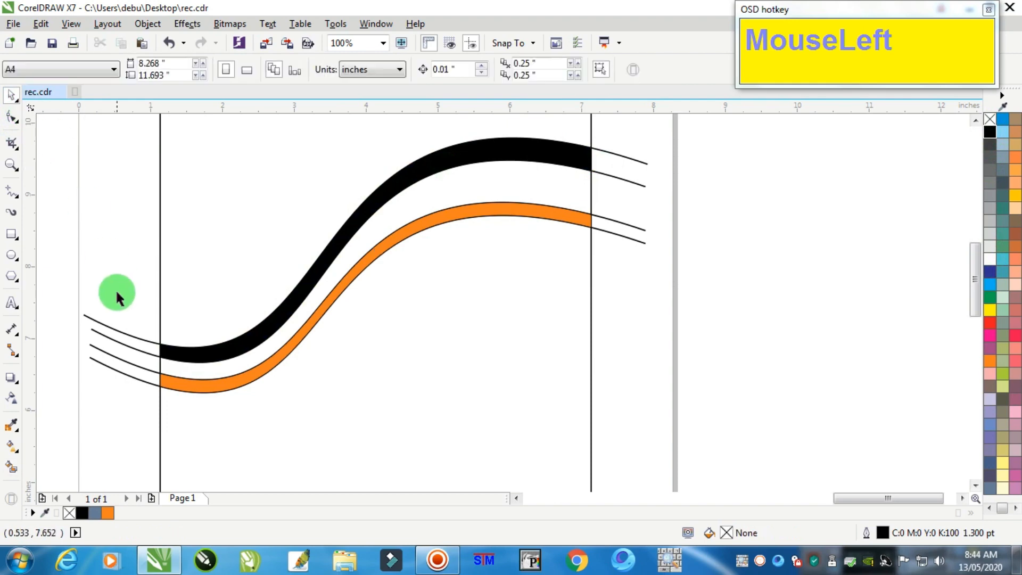
Delete the original wave curves that extend past the rectangle, keeping only the black and orange bands
left_click(106, 324)
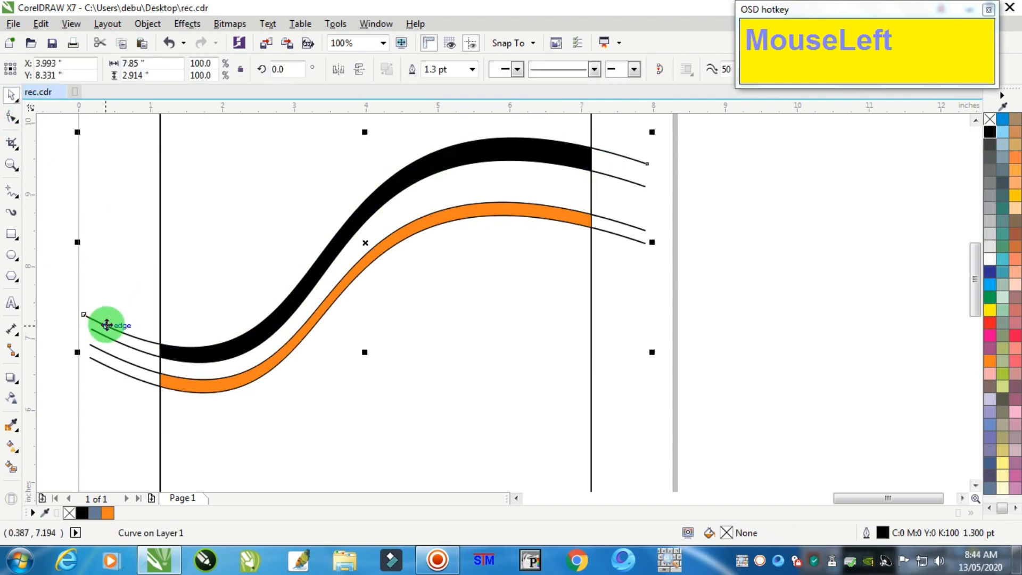
key("Delete")
left_click(99, 337)
key("Delete")
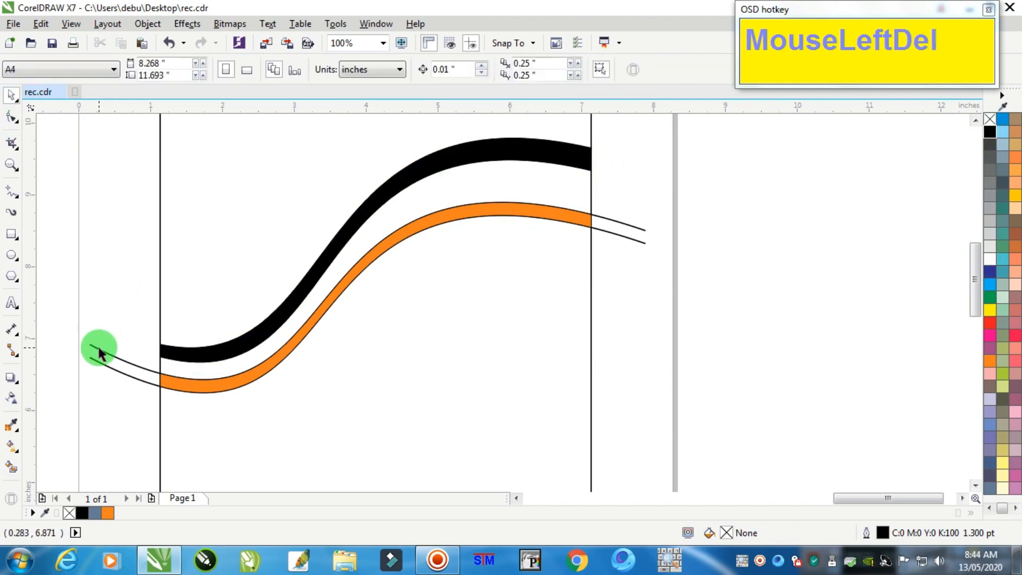
left_click(99, 357)
key("Delete")
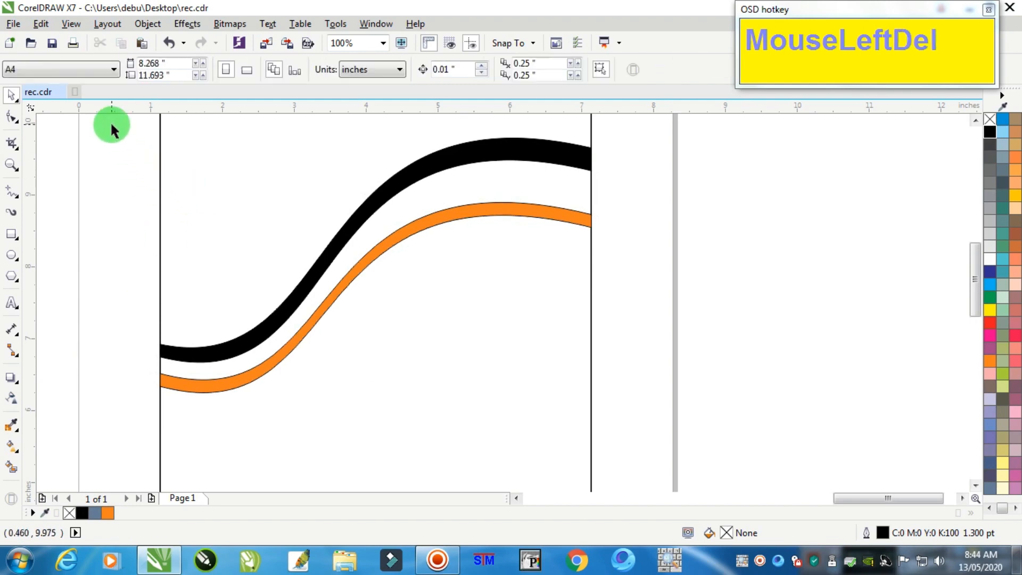
Remove the outlines from the black and orange bands
left_click_drag(110, 120, 646, 433)
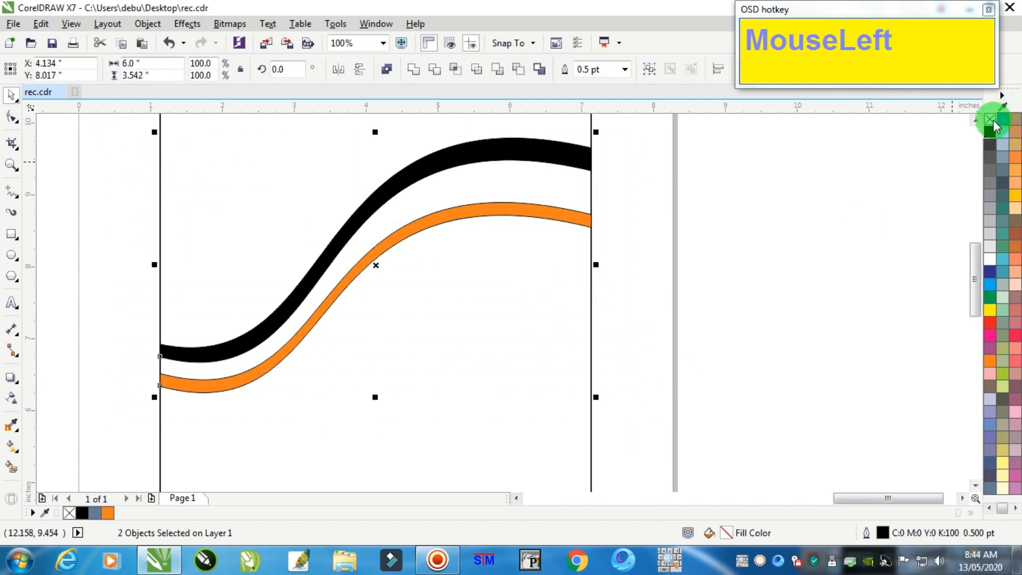
right_click(990, 119)
left_click(645, 215)
Nudge the black and orange bands together down about 0.28 inches inside the rectangle
scroll(543, 217, "down", 2)
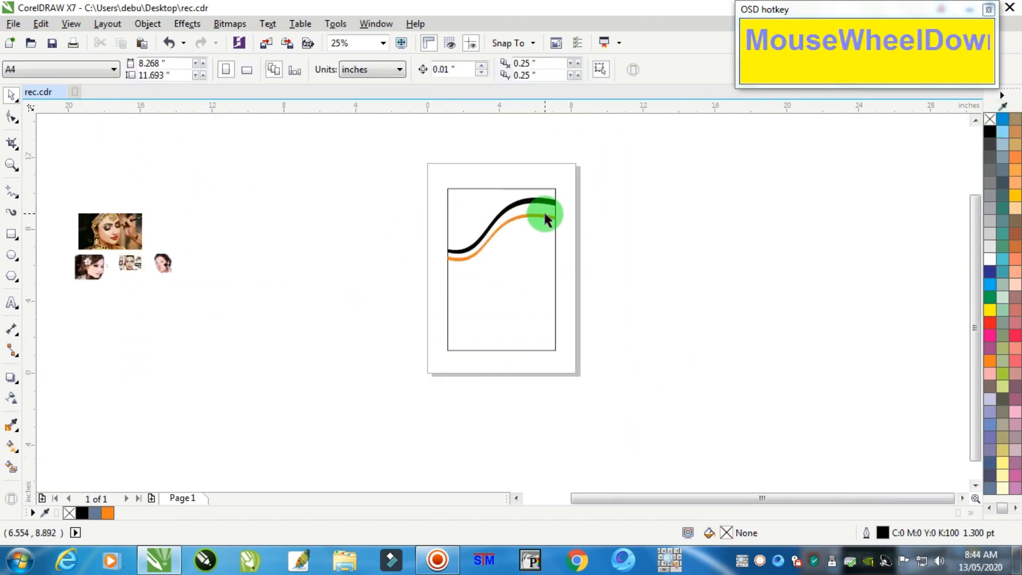
scroll(545, 213, "up", 1)
left_click_drag(666, 157, 310, 325)
key("Down")
key("Down")
key("Down")
key("Down")
key("Down")
key("Down")
key("Down")
key("Down")
key("Down")
key("Down")
key("Down")
key("Down")
key("Down")
key("Down")
key("Down")
key("Down")
key("Down")
key("Down")
key("Down")
key("Down")
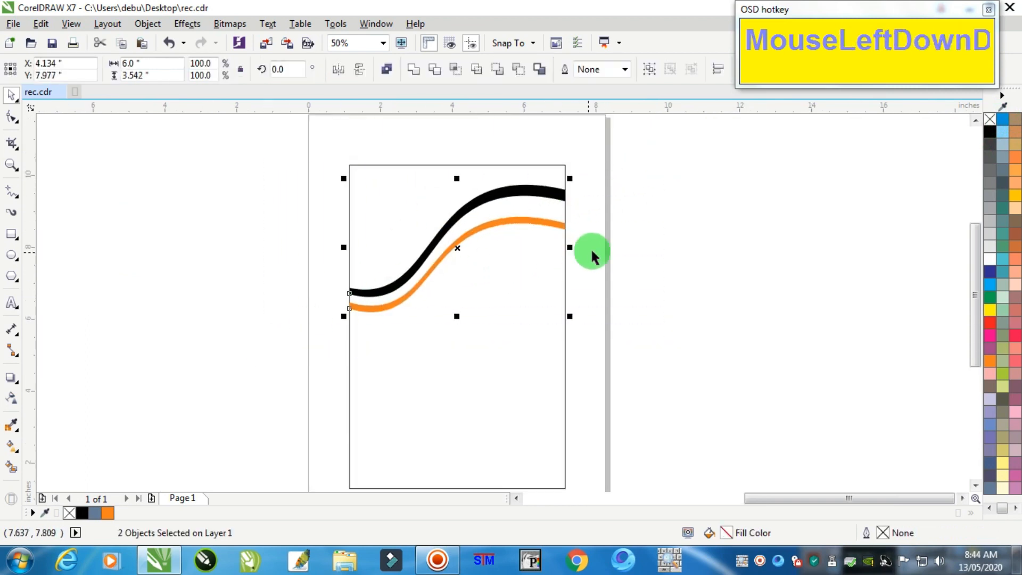
left_click(611, 225)
Skew the black band vertically so its right end drops, narrowing the gap to the orange band
scroll(611, 225, "up", 1)
left_click(461, 171)
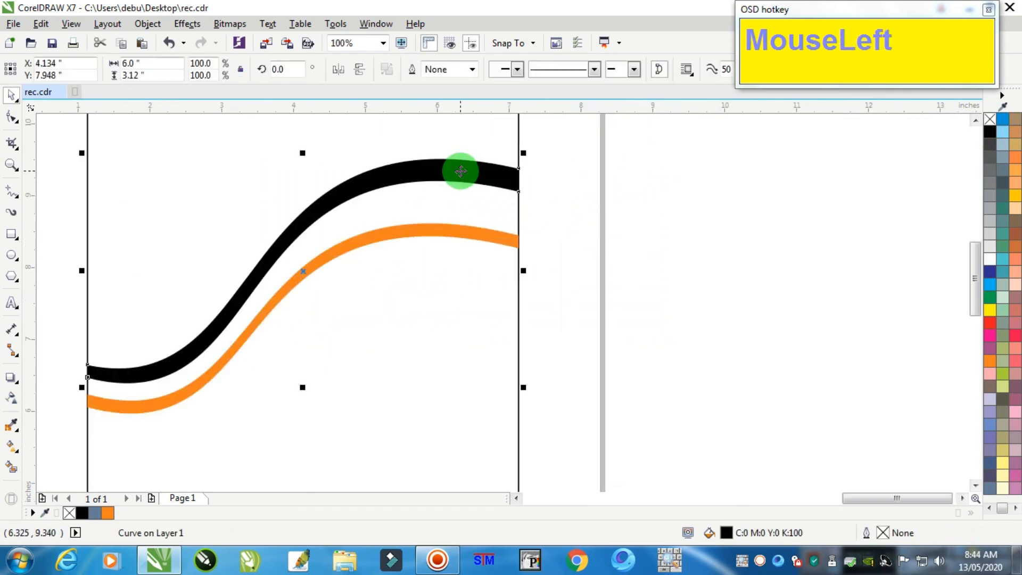
left_click(459, 171)
left_click_drag(524, 271, 525, 296)
left_click(595, 260)
Nudge both bands together down about 0.14 inches so their centre sits at Y 7.474 inches
scroll(595, 254, "down", 1)
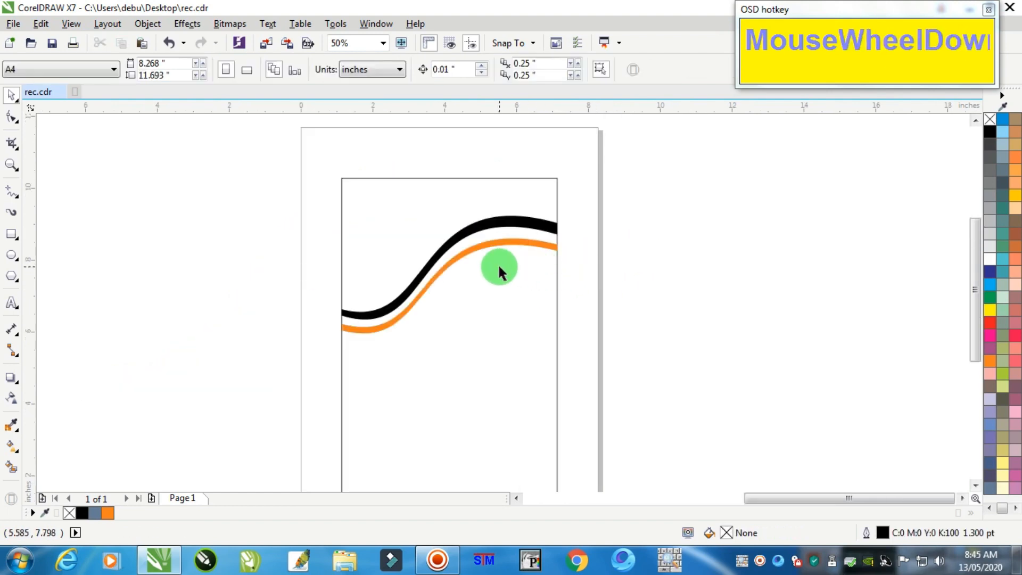
scroll(498, 266, "up", 1)
left_click_drag(695, 142, 98, 446)
scroll(402, 318, "down", 1)
key("Up")
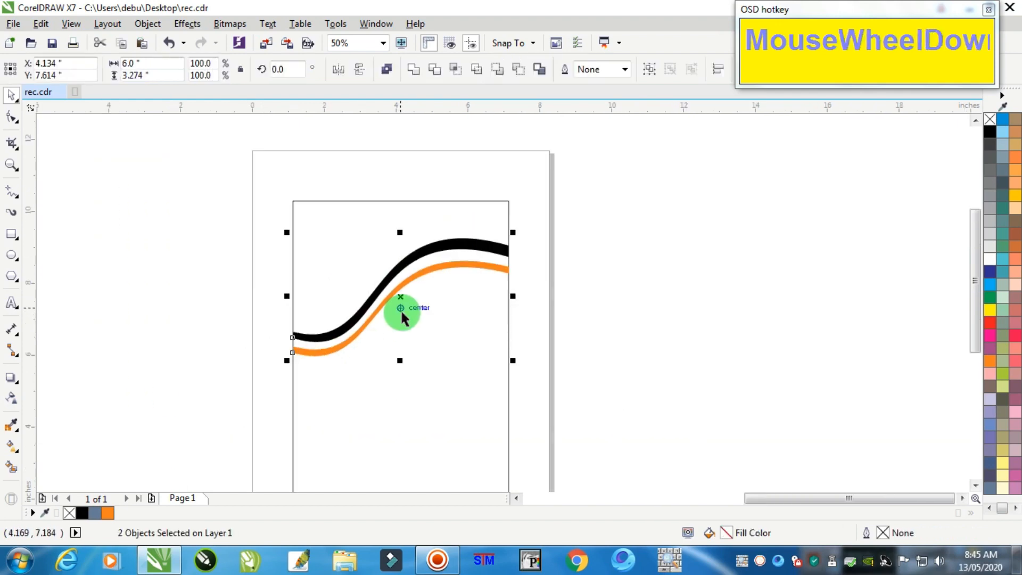
key("Down")
key("Down")
key("Down")
key("Down")
key("Down")
key("Down")
key("Down")
key("Down")
key("Down")
key("Down")
key("Down")
key("Down")
key("Down")
key("Down")
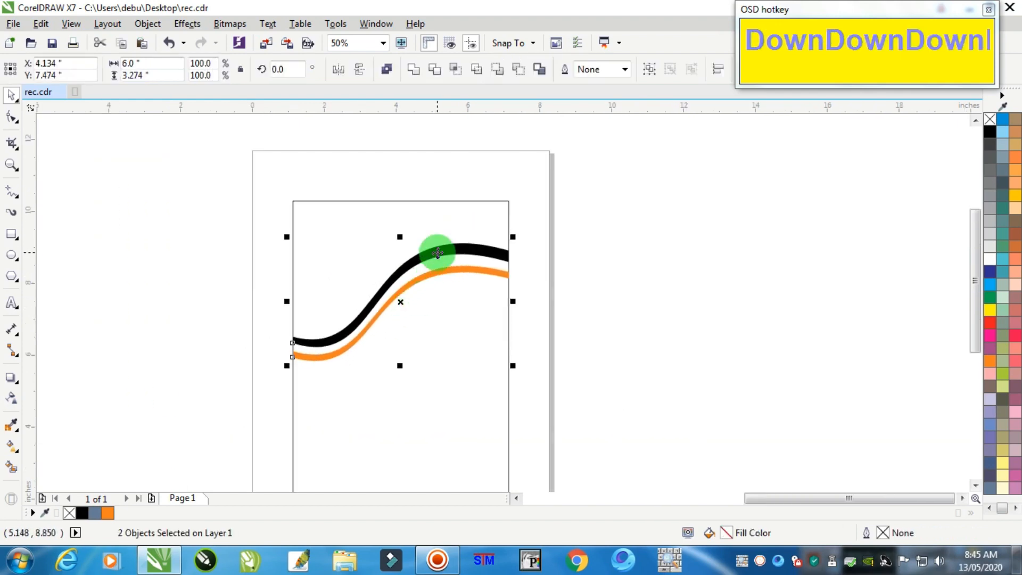
Group the black and orange bands, and copy and paste the group in place
right_click(437, 251)
left_click(475, 290)
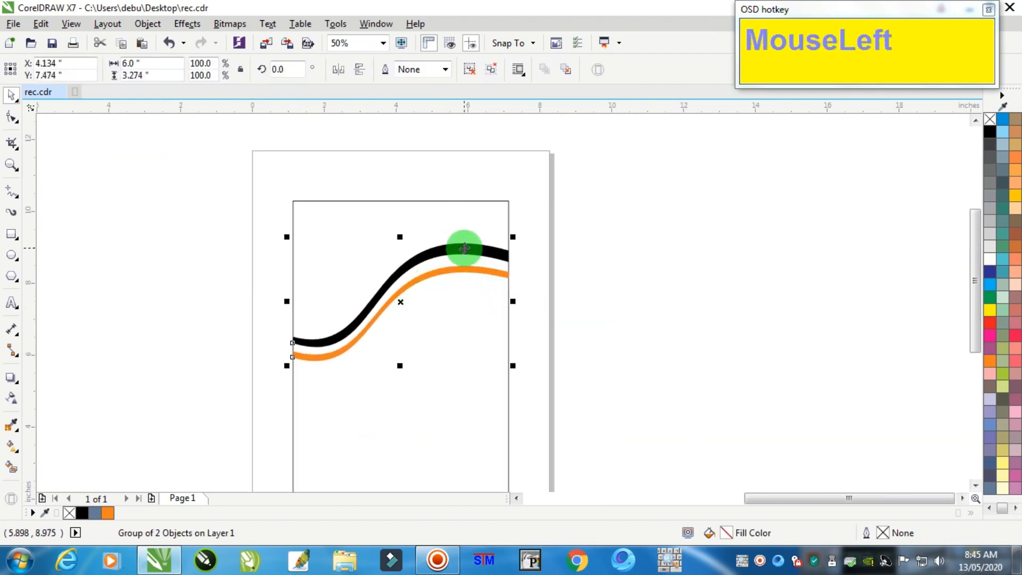
right_click(465, 246)
left_click(503, 338)
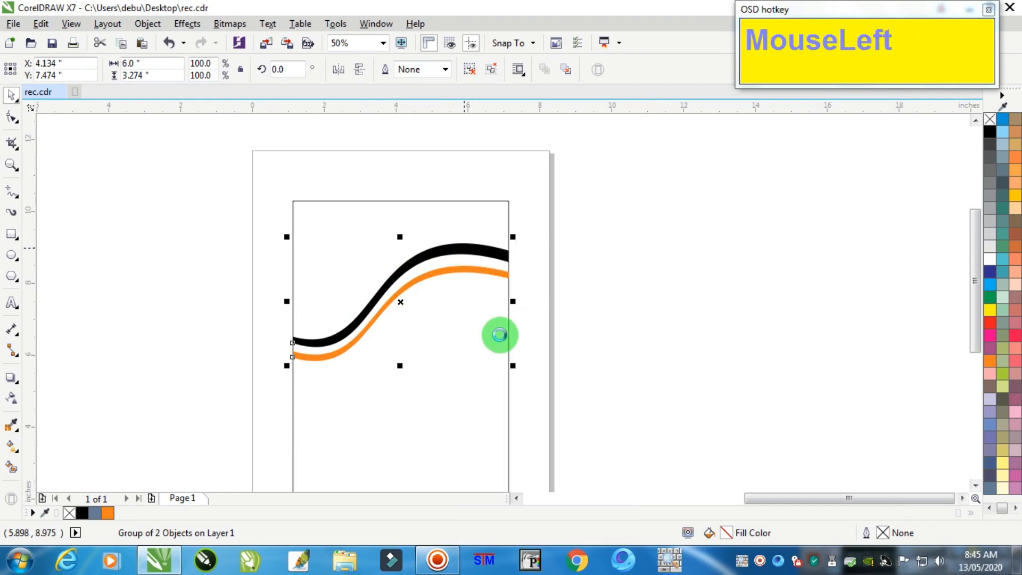
right_click(471, 250)
left_click(663, 247)
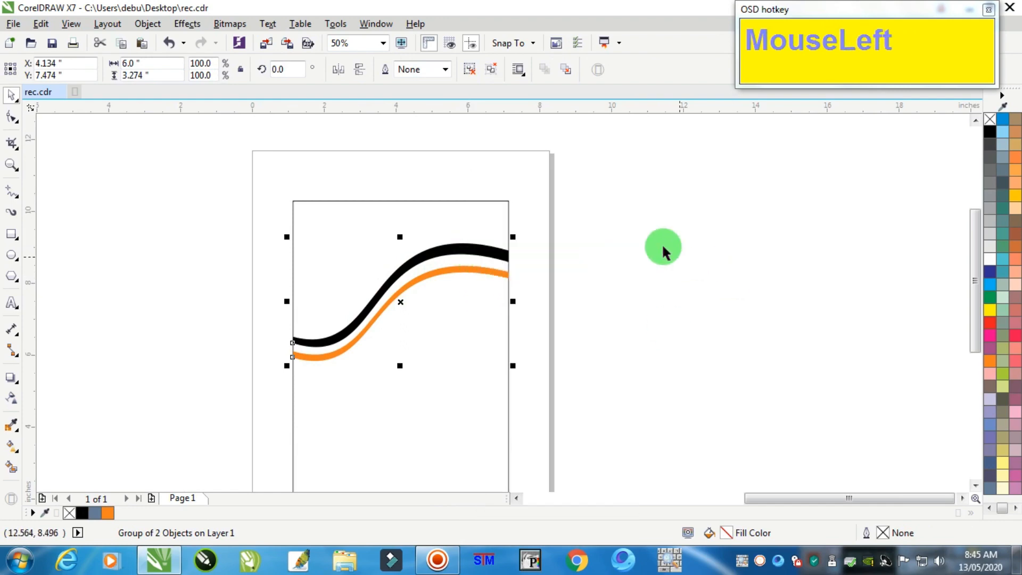
right_click(600, 257)
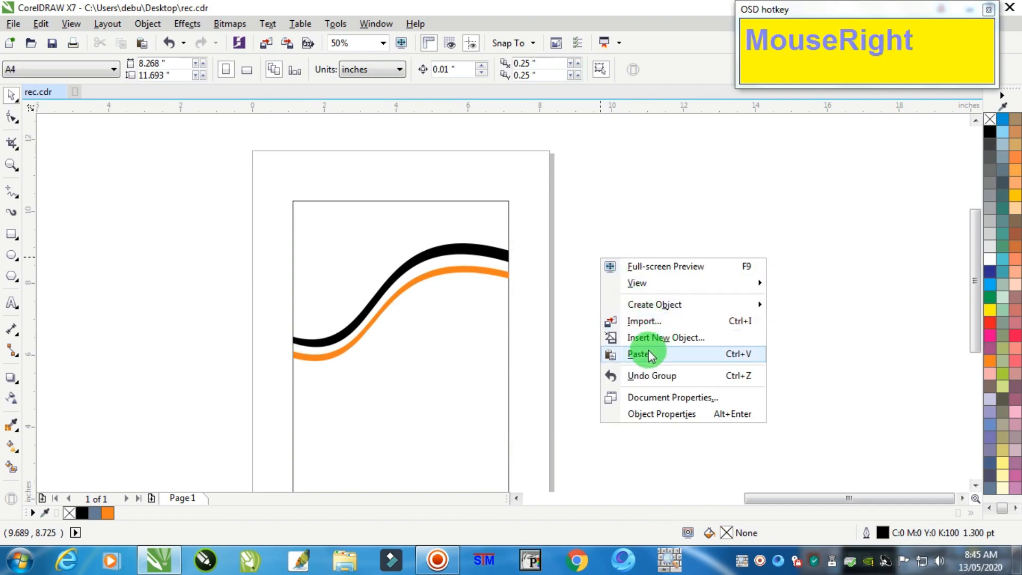
left_click(648, 349)
Mirror the pasted band group vertically and nudge it down to Y 5.544 inches
left_click(360, 69)
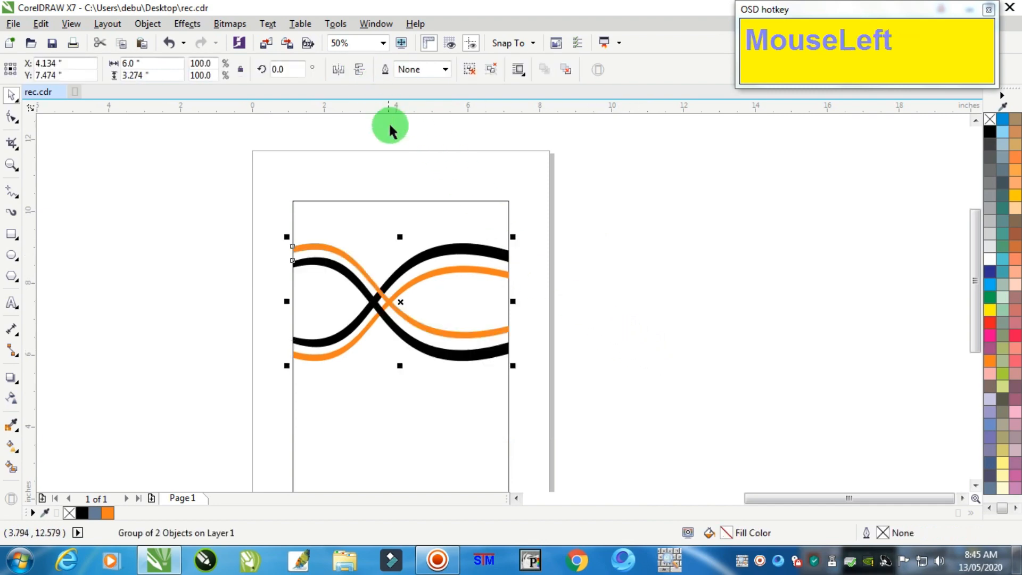
key("Down")
key("Down")
key("Down")
key("Down")
key("Down")
key("Down")
key("Down")
key("Down")
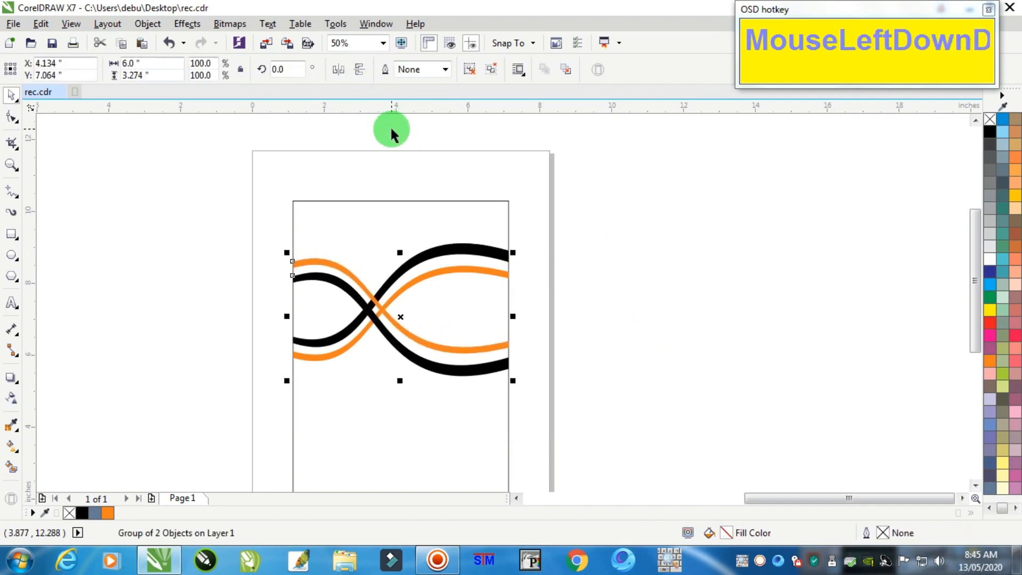
key("Down")
key("Down")
key("Down")
key("Down")
key("Down")
key("Down")
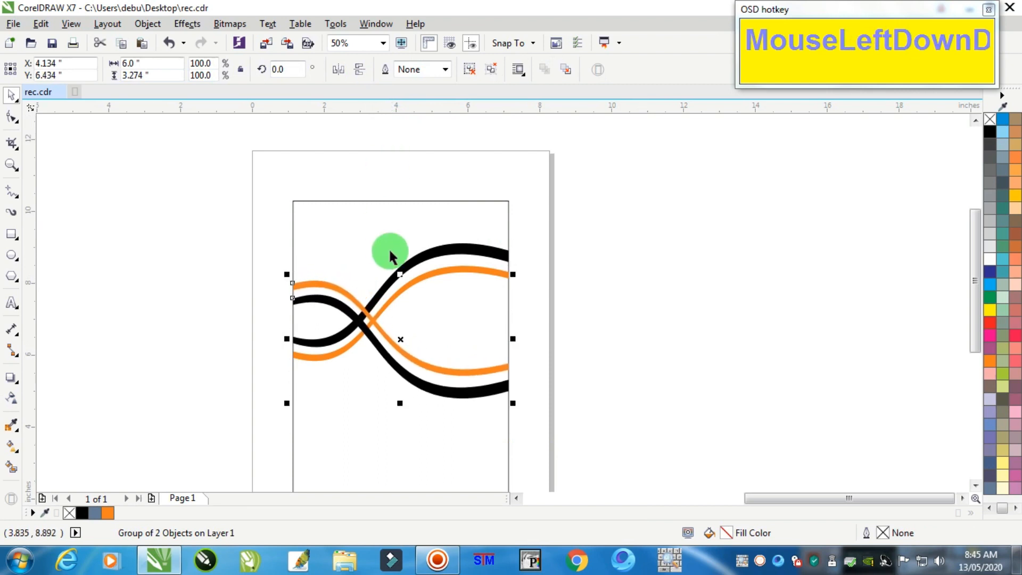
key("Down")
key("Down")
key("Down")
key("Down")
key("Down")
key("Down")
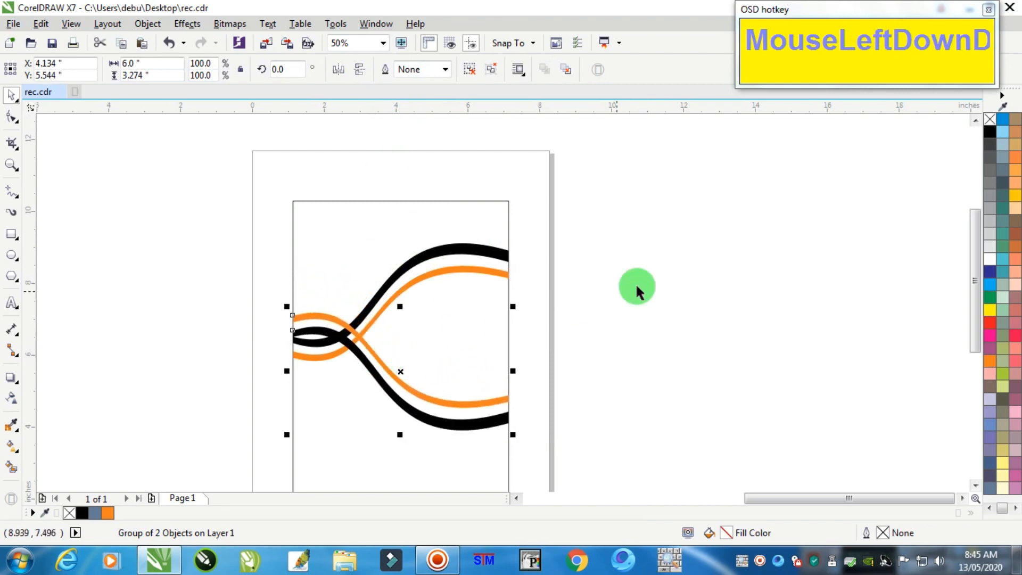
left_click(610, 263)
Skew the upper band group vertically so its left end rises about 1 inch while its right end stays in place
left_click(464, 252)
left_click(292, 327)
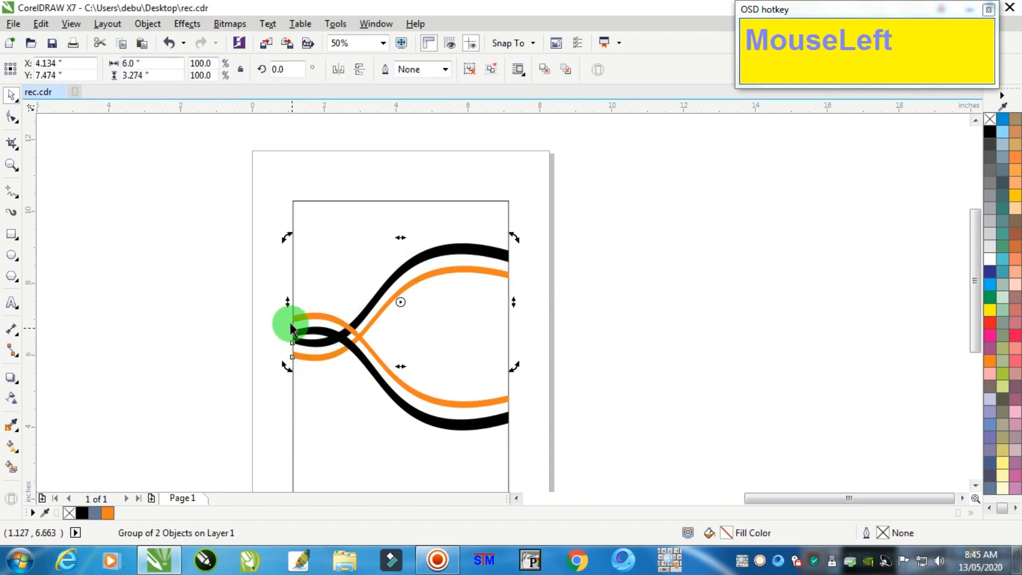
left_click_drag(289, 304, 283, 268)
left_click(231, 330)
Skew the lower band group vertically so its left end drops clear of the upper group
left_click(361, 337)
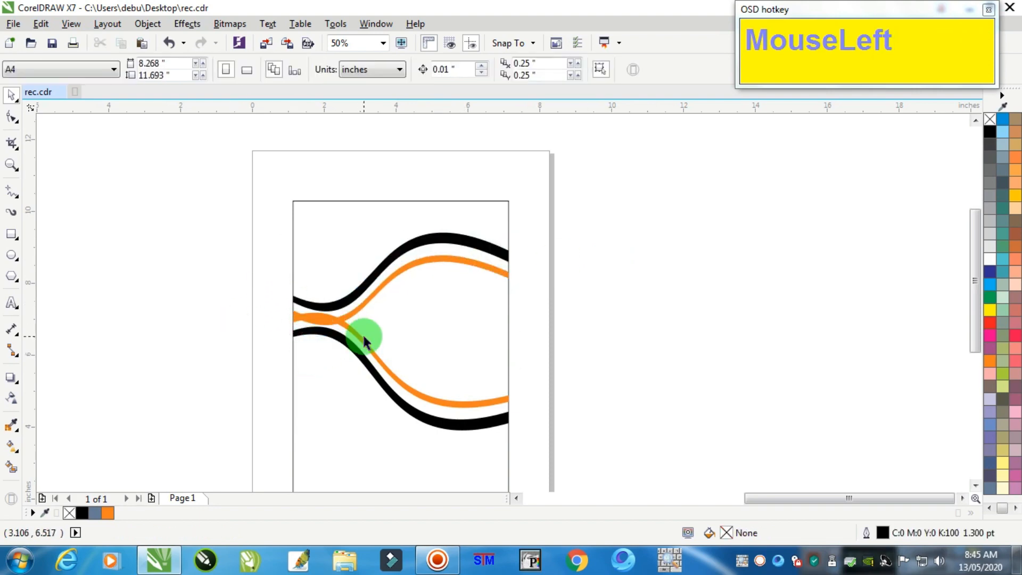
left_click(356, 341)
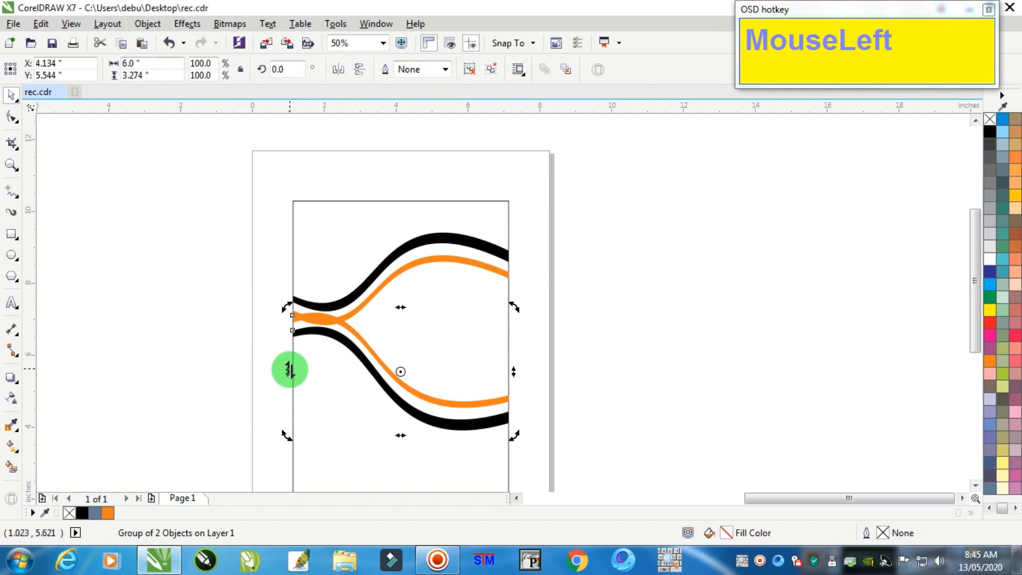
left_click_drag(290, 369, 285, 407)
left_click(590, 299)
Skew the lower band group vertically to raise its right end slightly
scroll(590, 298, "down", 1)
scroll(535, 338, "up", 2)
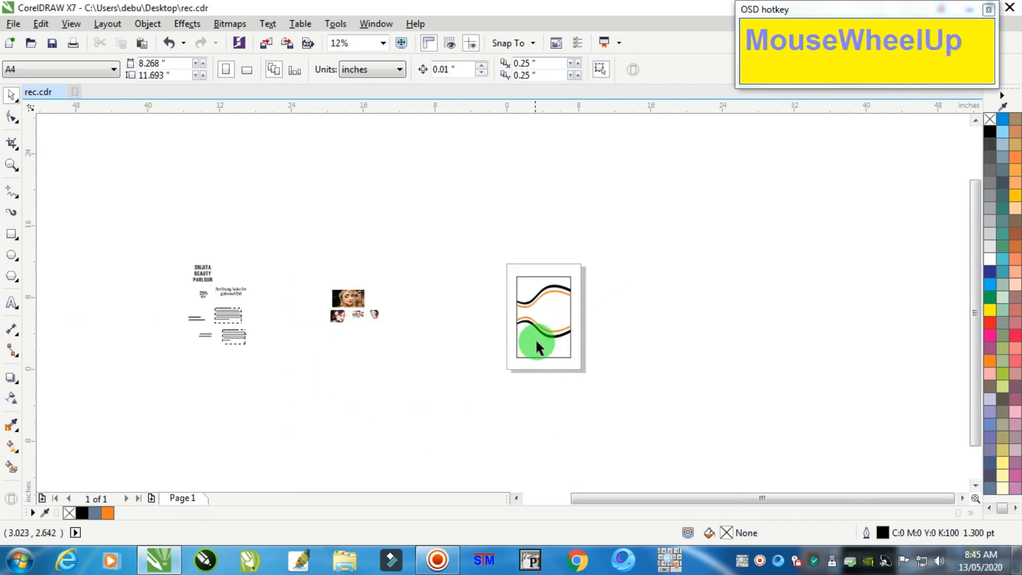
left_click_drag(758, 190, 373, 351)
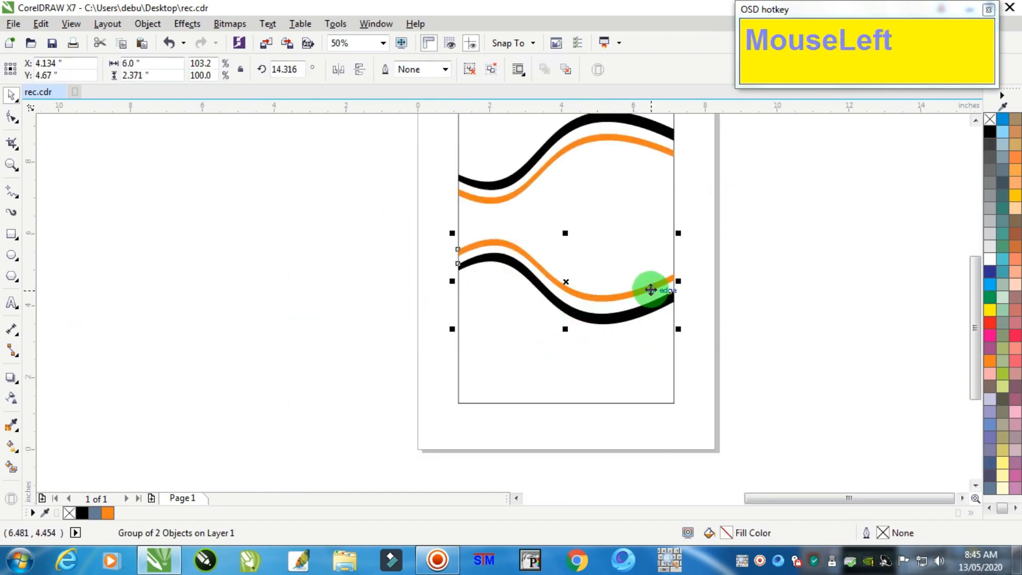
left_click(650, 289)
left_click_drag(678, 281, 681, 262)
left_click(650, 146)
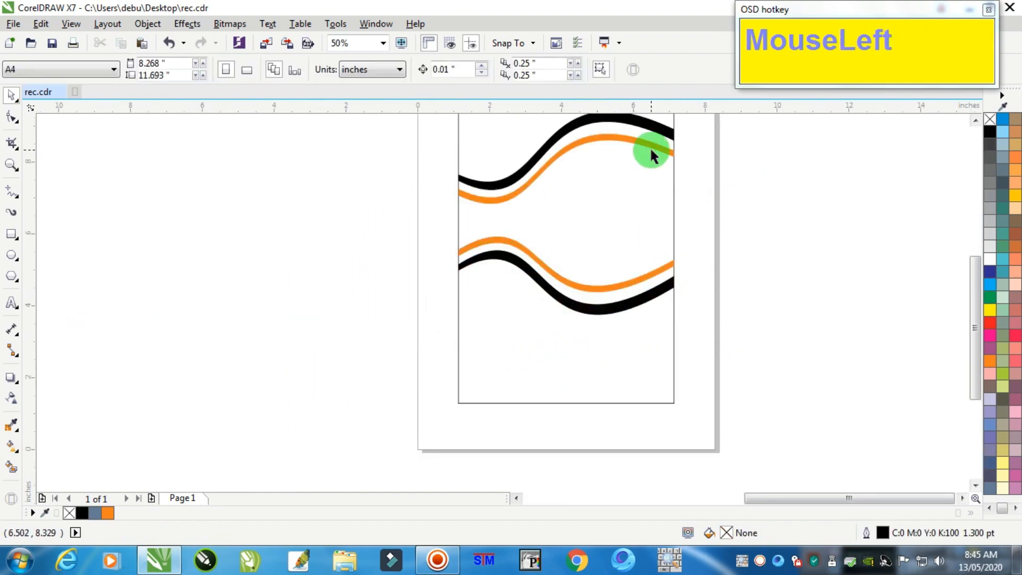
Skew the upper band group vertically to lower its right end slightly
left_click(661, 126)
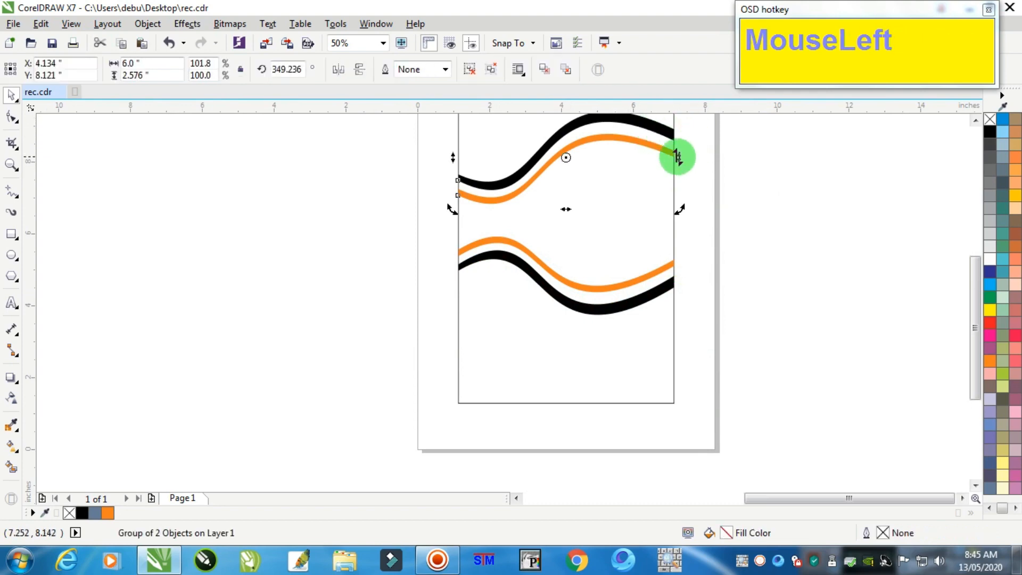
left_click_drag(678, 156, 680, 162)
left_click(742, 167)
Select both band groups and nudge them down 0.01 inches together
scroll(742, 170, "down", 1)
scroll(734, 160, "up", 1)
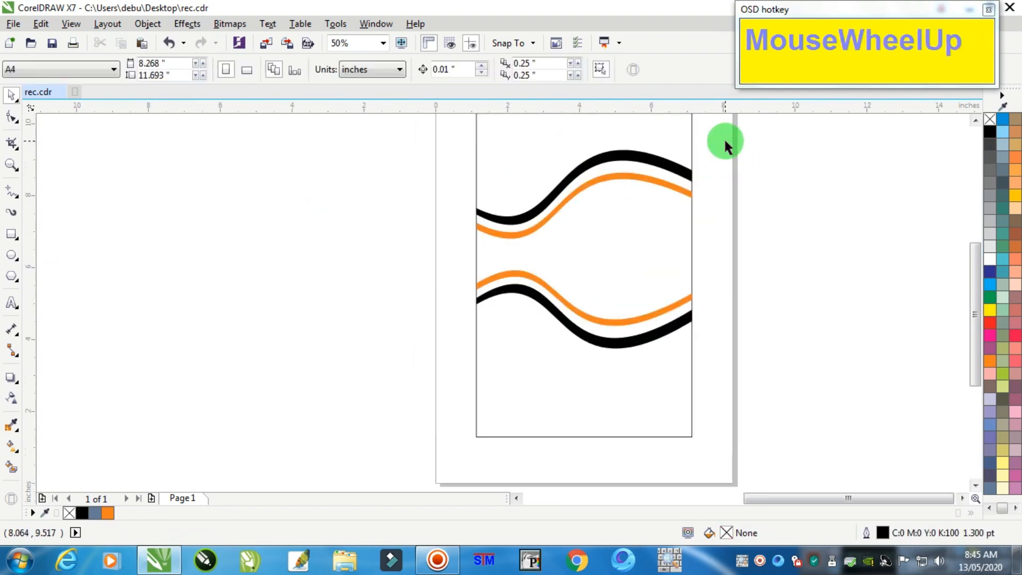
left_click_drag(782, 130, 427, 343)
scroll(687, 213, "down", 1)
scroll(690, 197, "up", 1)
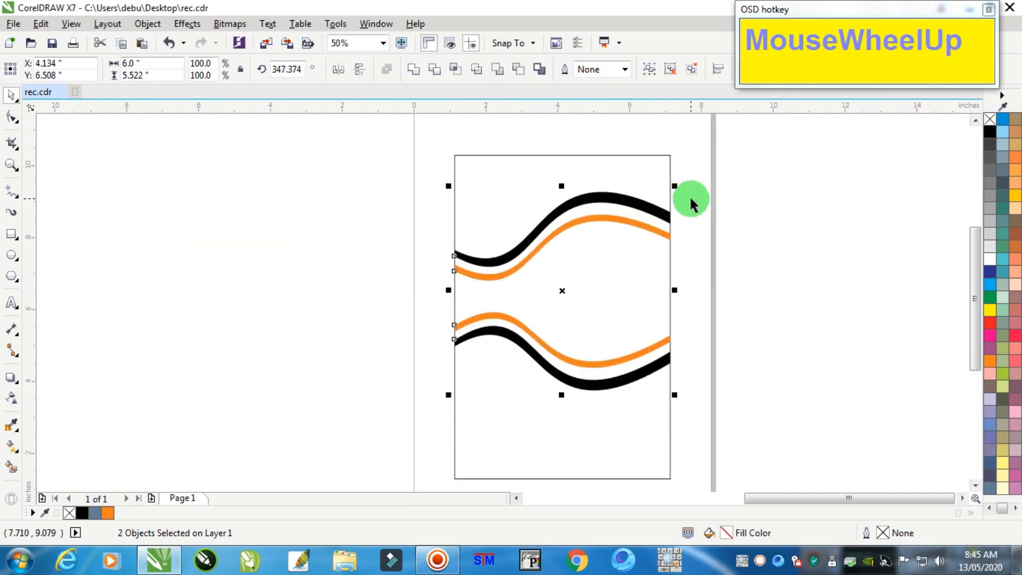
key("Down")
left_click(753, 210)
Smart-fill the area between the two orange bands with blue-grey (C40 M20 Y0 K40) and a 0.5 pt black outline
left_click(11, 467)
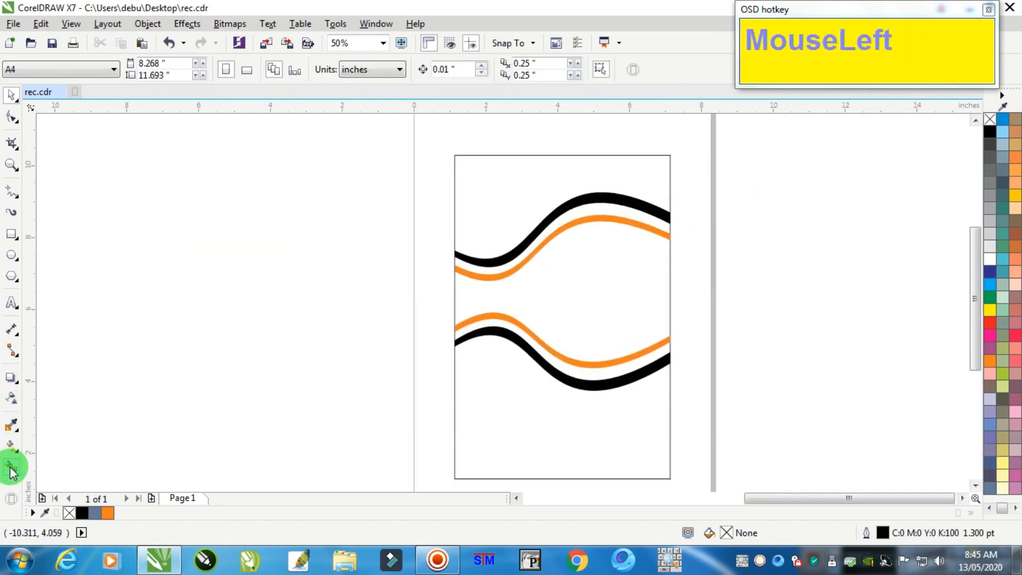
left_click(607, 290)
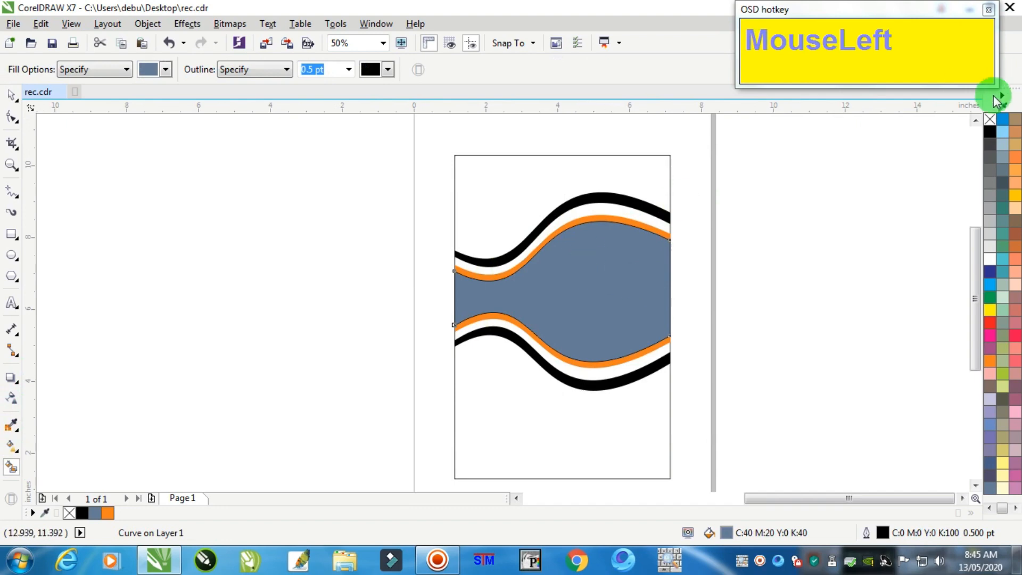
left_click(9, 99)
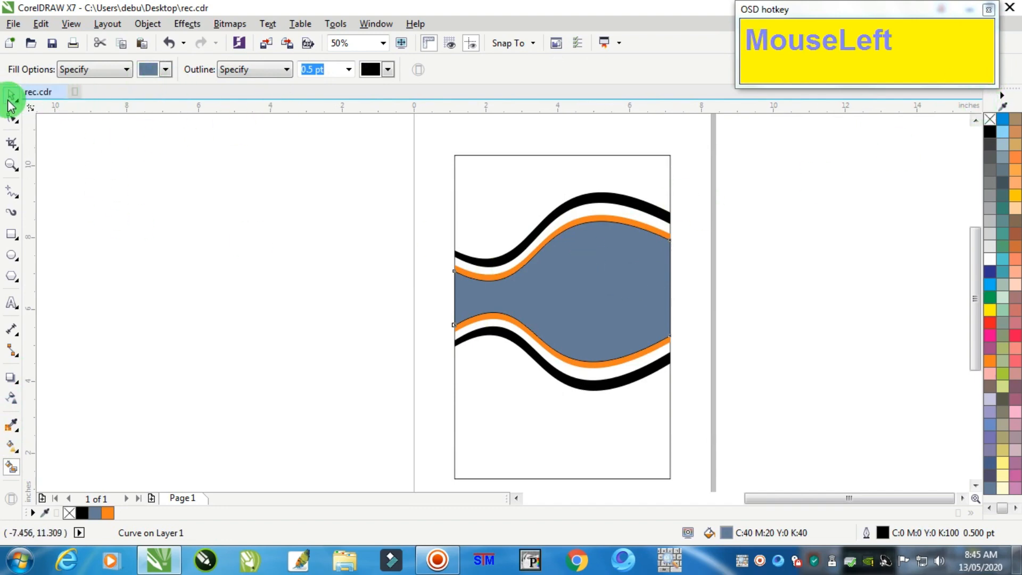
left_click(284, 254)
Remove the outline from the blue-grey central area between the orange bands
scroll(548, 324, "up", 3)
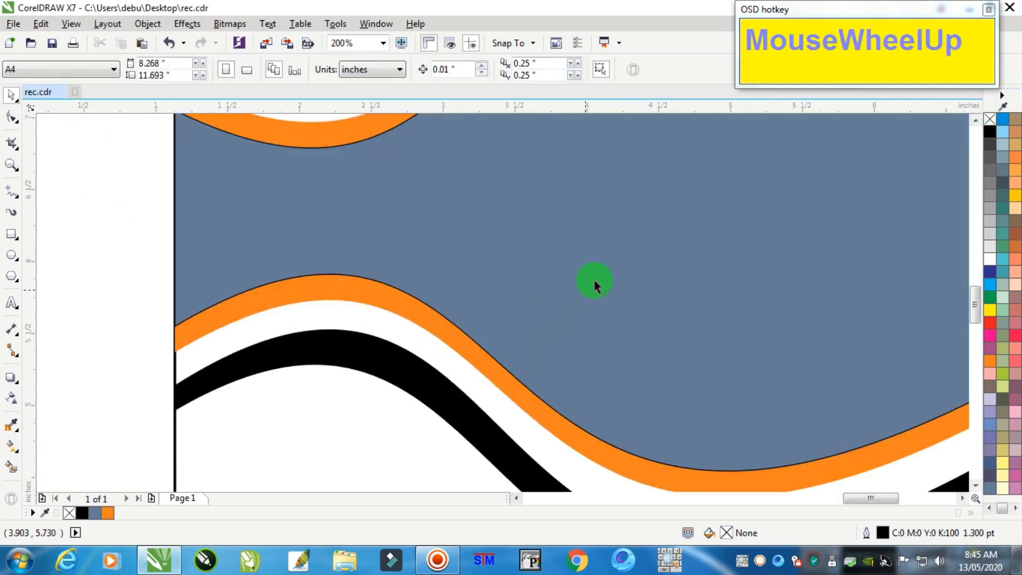
left_click(608, 263)
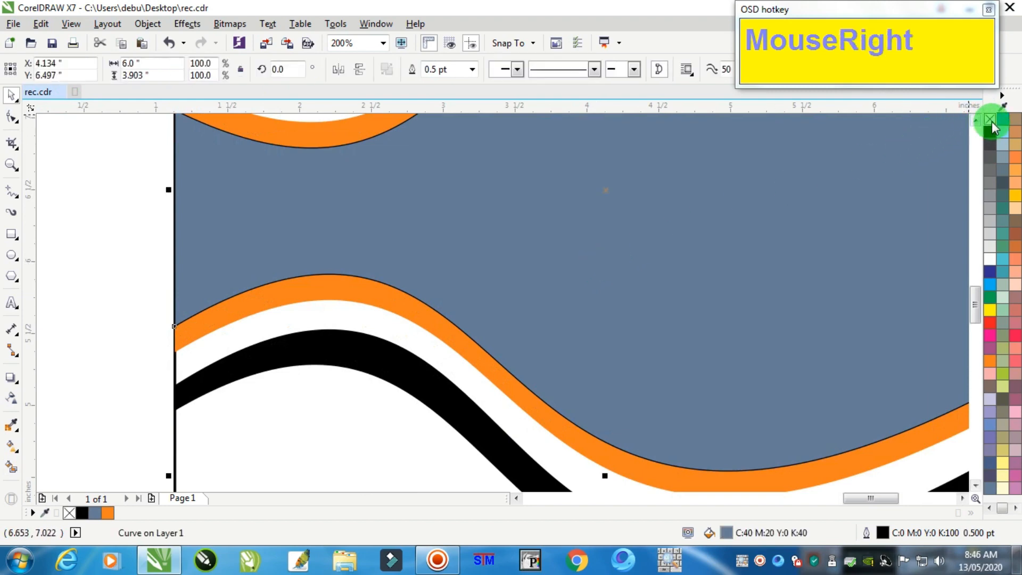
scroll(620, 273, "down", 6)
Place the bridal make-up photo beside the page frame and enlarge it to about 7.32 by 4.12 inches
left_click_drag(411, 235, 624, 229)
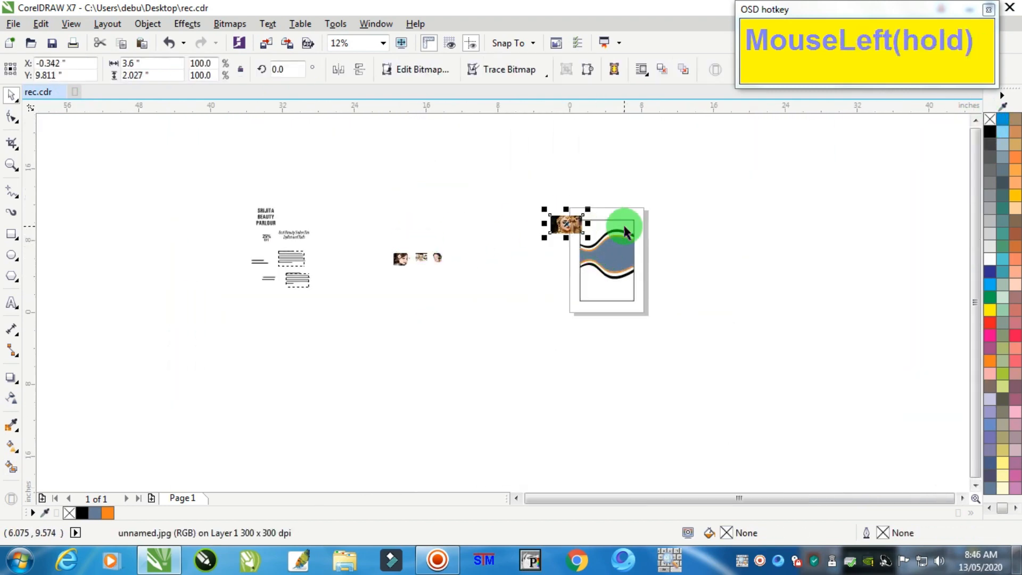
scroll(623, 228, "up", 3)
left_click_drag(463, 258, 599, 338)
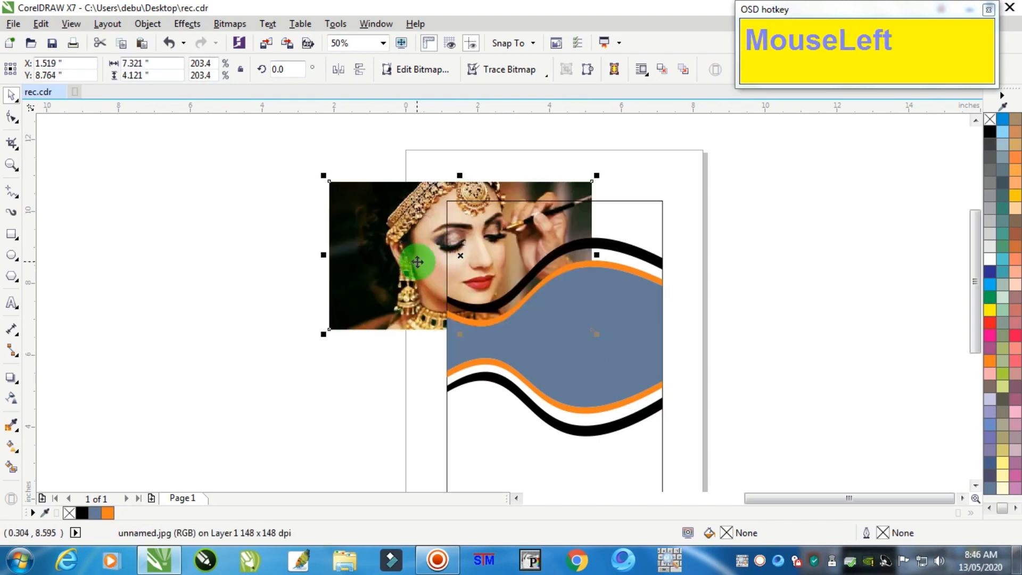
left_click_drag(417, 262, 296, 260)
PowerClip the bridal make-up photo inside the blue-grey central area
left_click(147, 24)
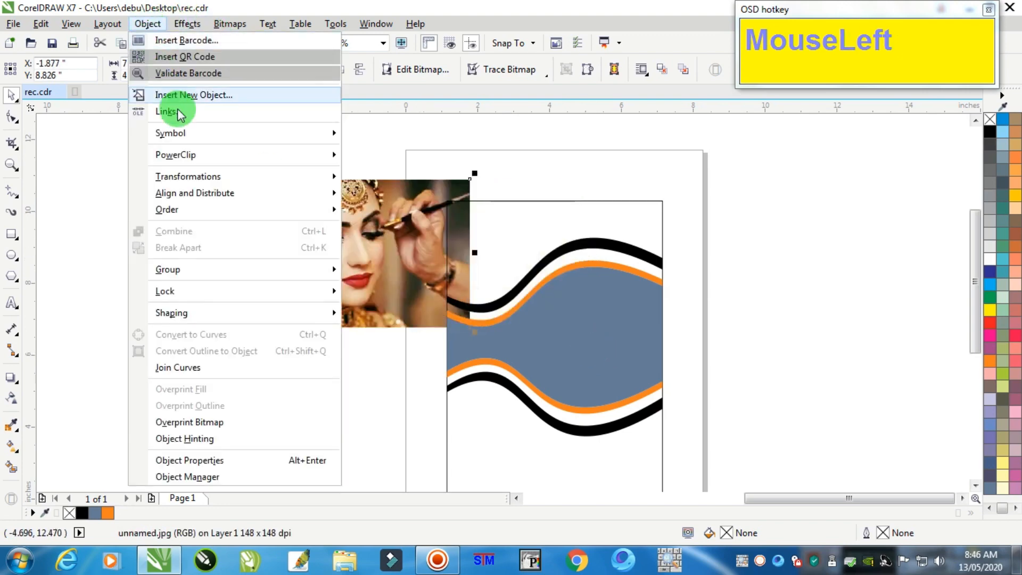
mouse_move(192, 155)
left_click(404, 154)
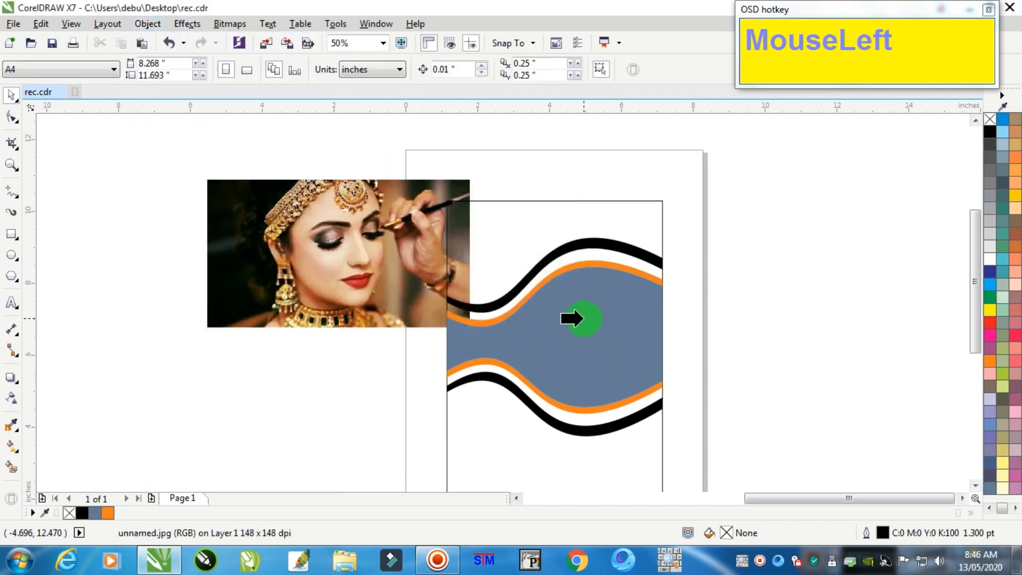
left_click(580, 318)
Edit the central PowerClip's contents and position the bridal photo over the whole frame outline
left_click(586, 319, "ctrl")
left_click_drag(377, 230, 577, 302)
left_click_drag(497, 294, 489, 275)
scroll(528, 290, "up", 1)
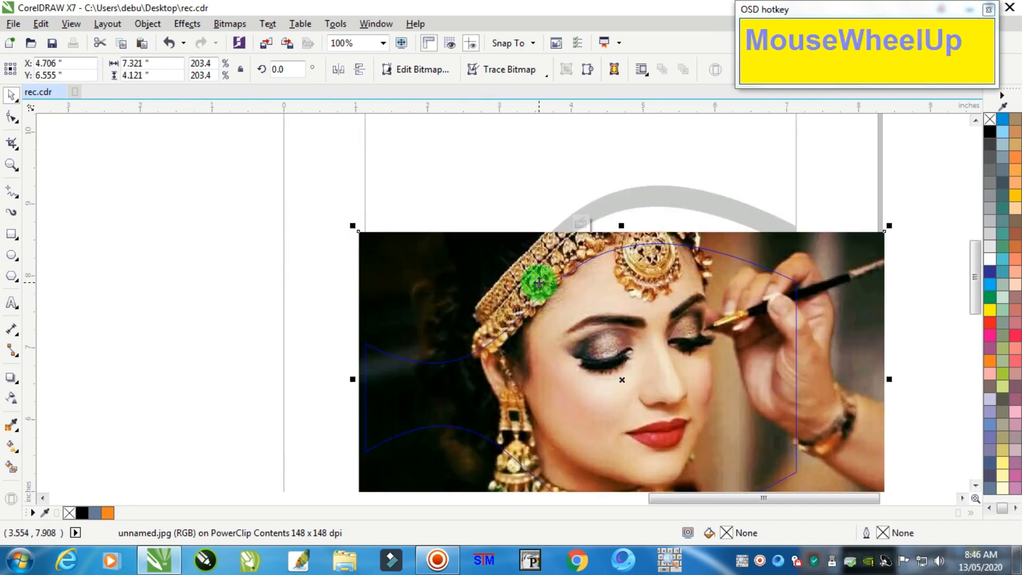
scroll(541, 283, "down", 1)
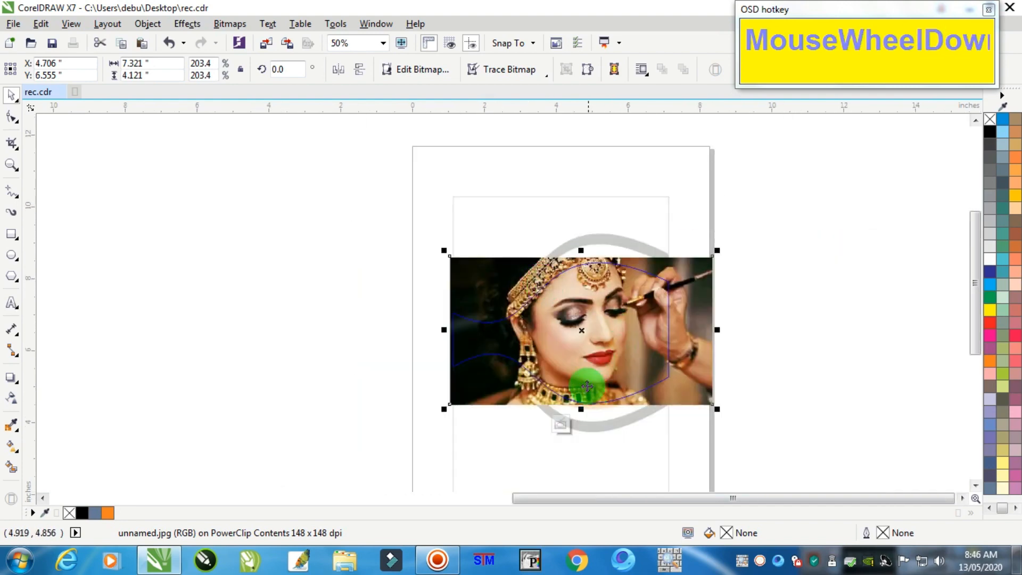
scroll(581, 280, "up", 1)
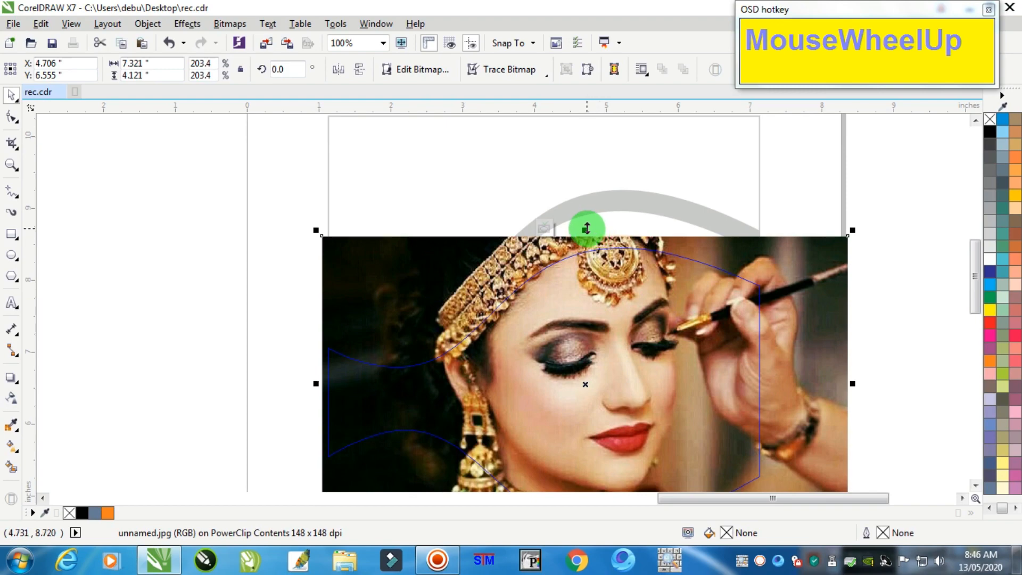
Reduce the bridal photo's height to about 3.95 inches, nudge it up to meet the frame's curves, and finish editing the PowerClip
left_click_drag(586, 228, 597, 250)
scroll(599, 252, "up", 1)
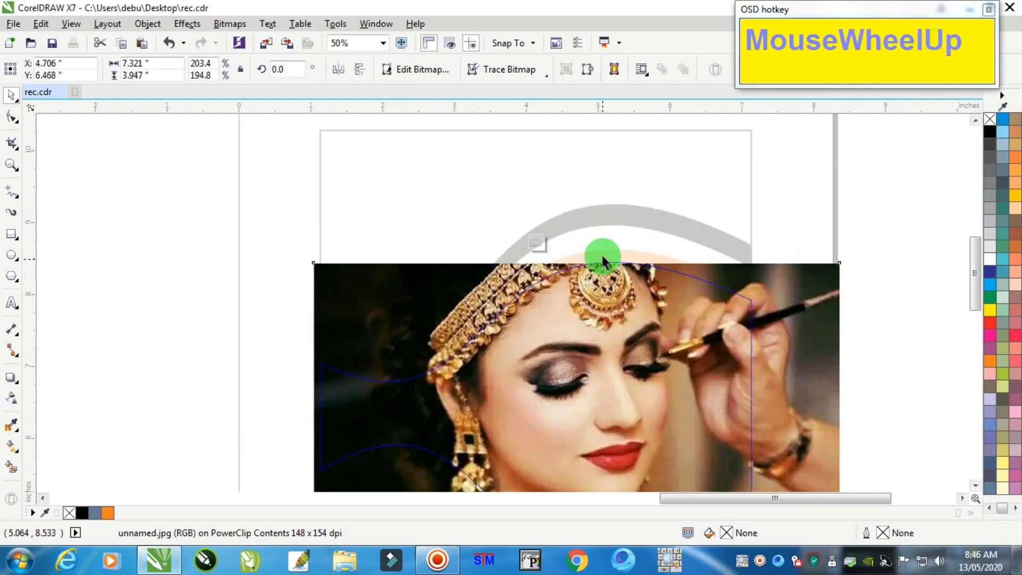
scroll(627, 308, "down", 2)
scroll(593, 434, "up", 1)
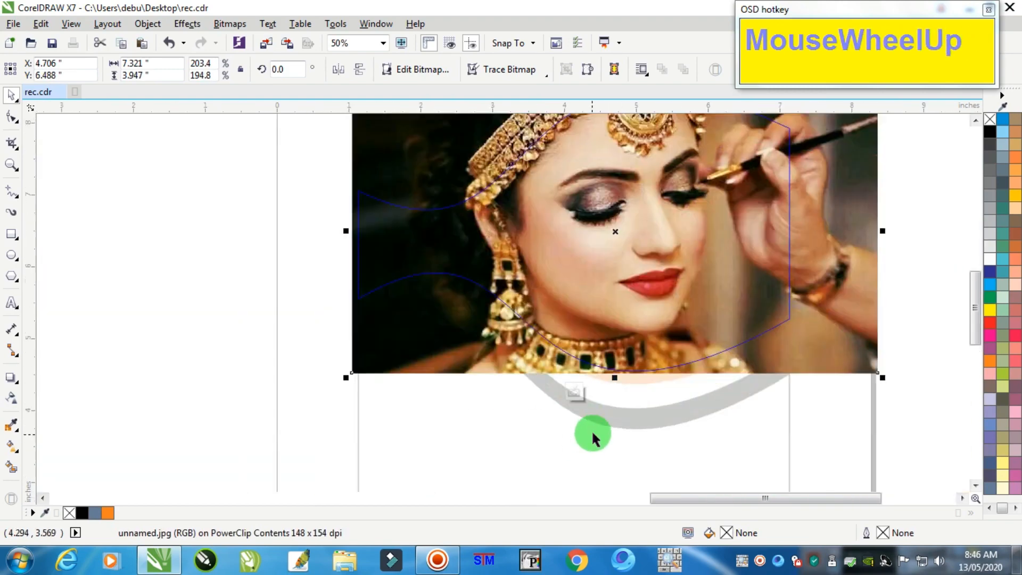
scroll(644, 340, "up", 3)
scroll(666, 302, "down", 4)
scroll(731, 250, "up", 2)
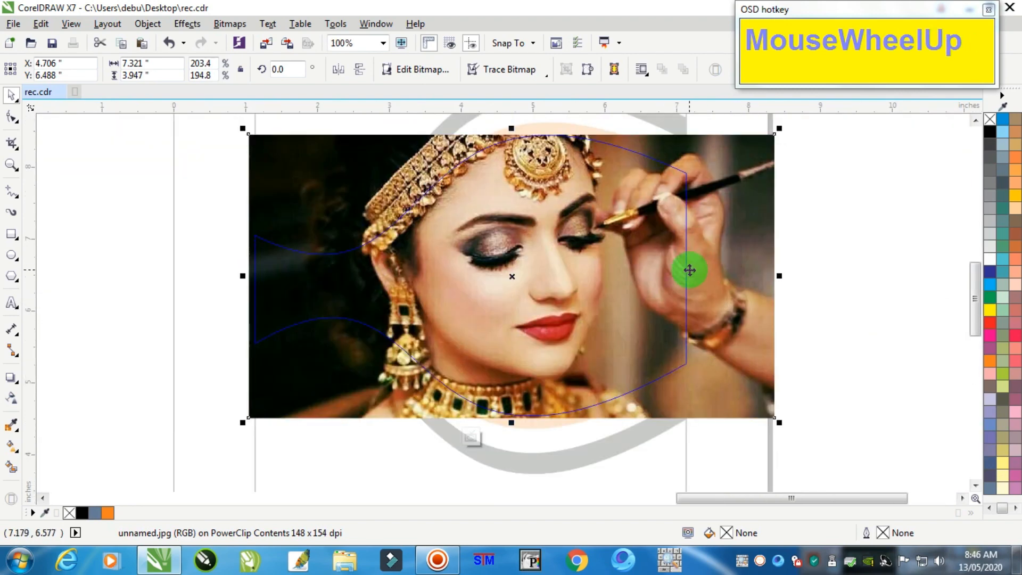
left_click(860, 251, "ctrl")
scroll(854, 257, "down", 2)
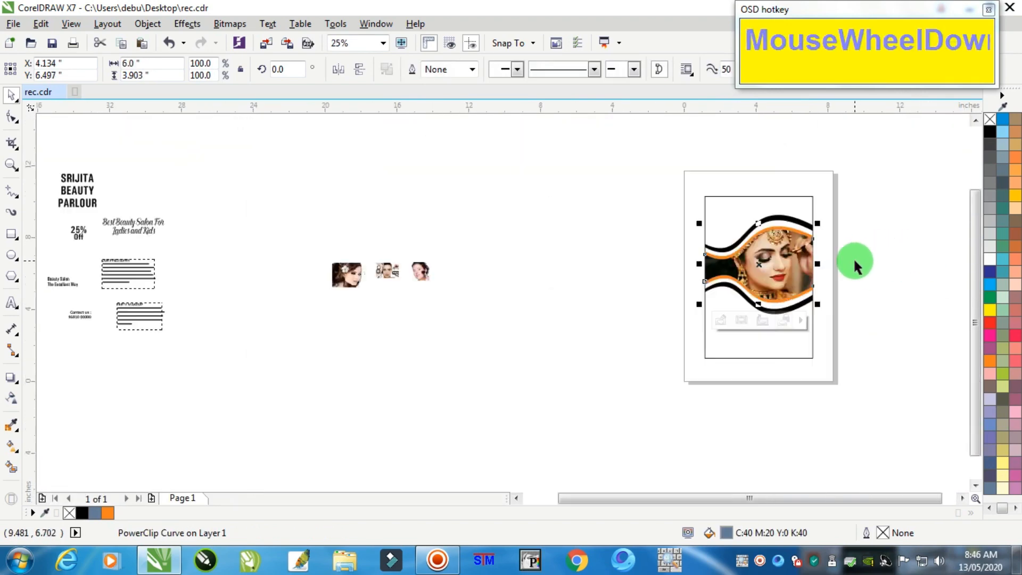
scroll(846, 250, "up", 2)
left_click(838, 231)
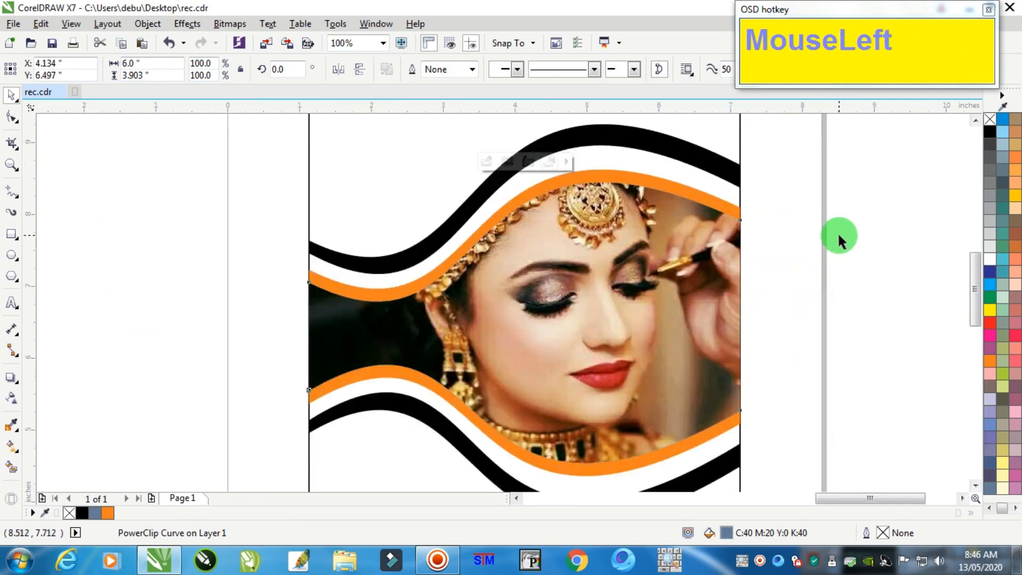
Fill the 6 by 9 inch page rectangle with light yellow (C0 M0 Y60 K0) and remove its outline
scroll(837, 232, "down", 2)
scroll(840, 268, "up", 2)
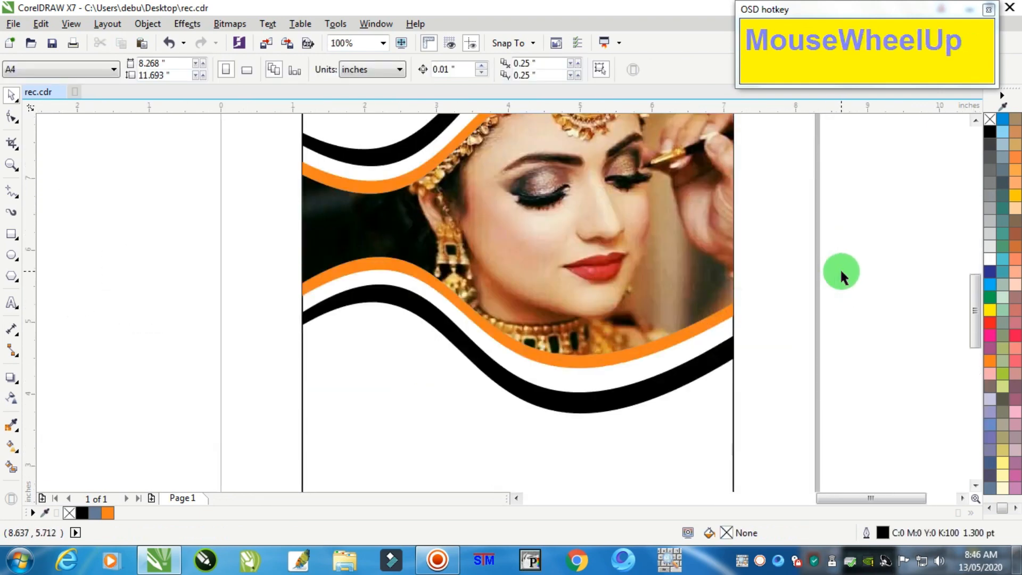
scroll(840, 267, "down", 1)
left_click(787, 376)
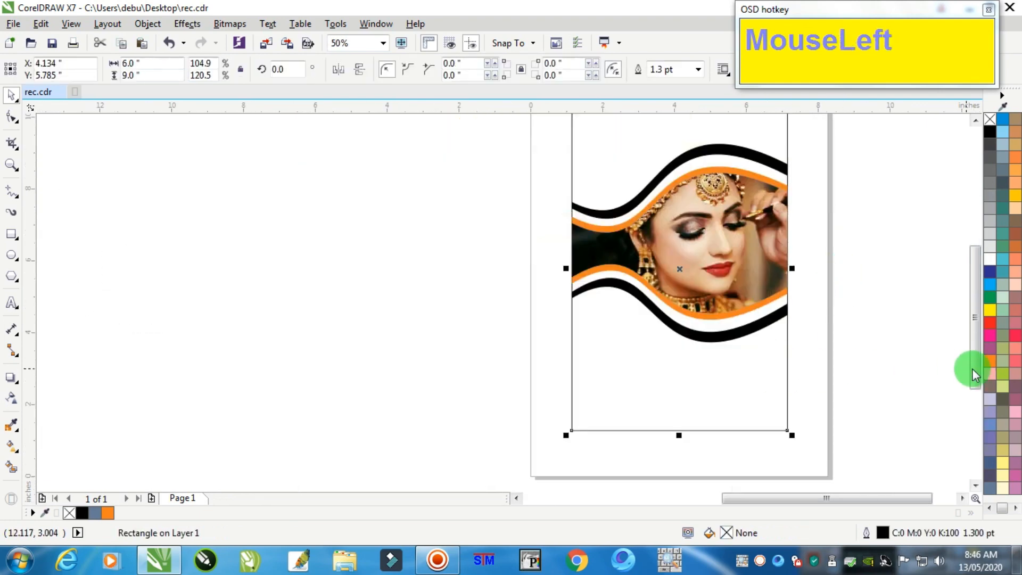
left_click(1001, 463)
right_click(989, 119)
left_click(865, 234)
Try a brighter yellow fill on the page's background rectangle
scroll(864, 235, "down", 1)
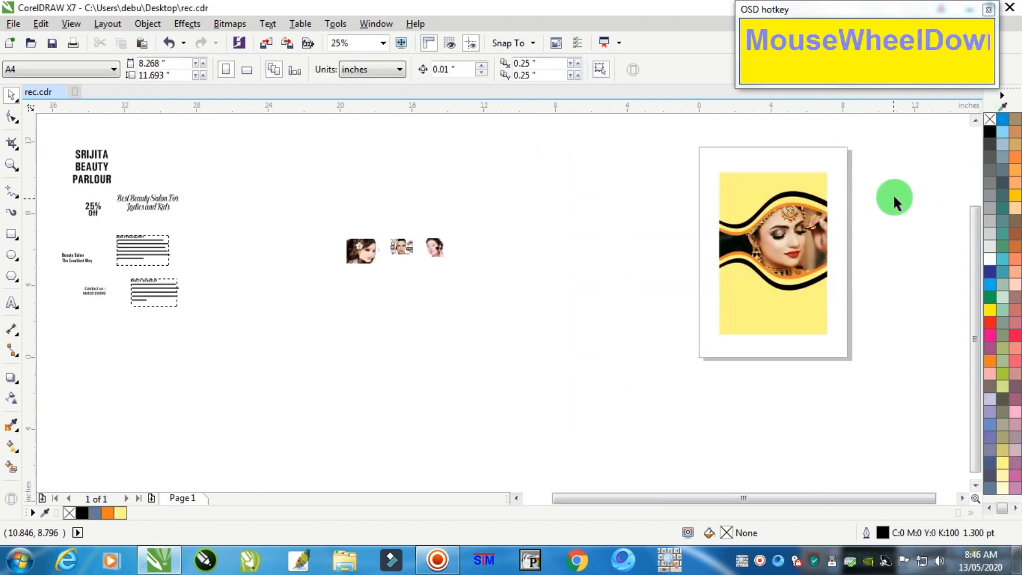
scroll(893, 194, "up", 1)
left_click(760, 211)
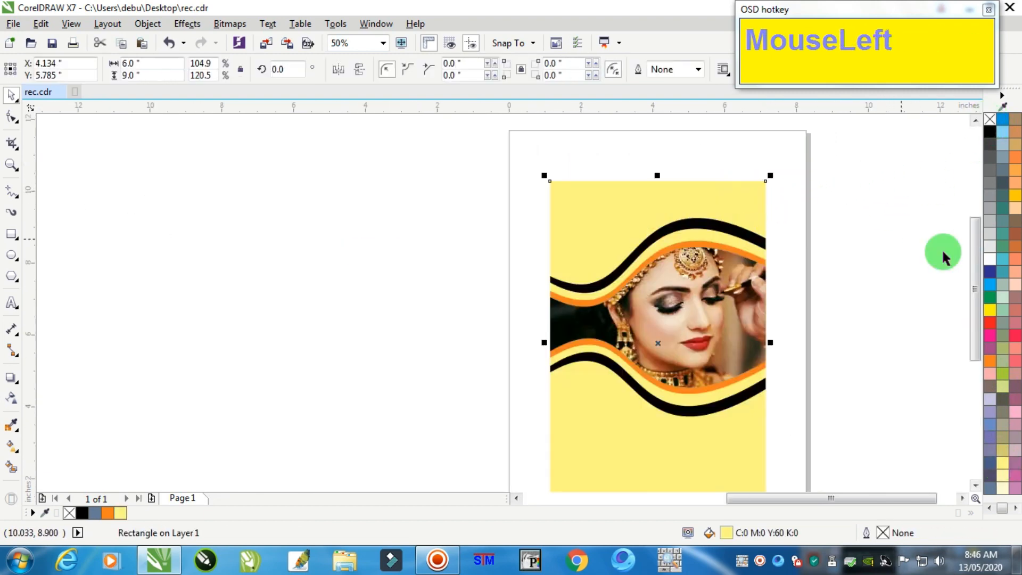
left_click(990, 309)
key("ctrl+z")
left_click(894, 253)
Draw a circle about 1.71 inches across over the left crest of the lower wave bands
scroll(886, 261, "down", 1)
scroll(890, 292, "up", 1)
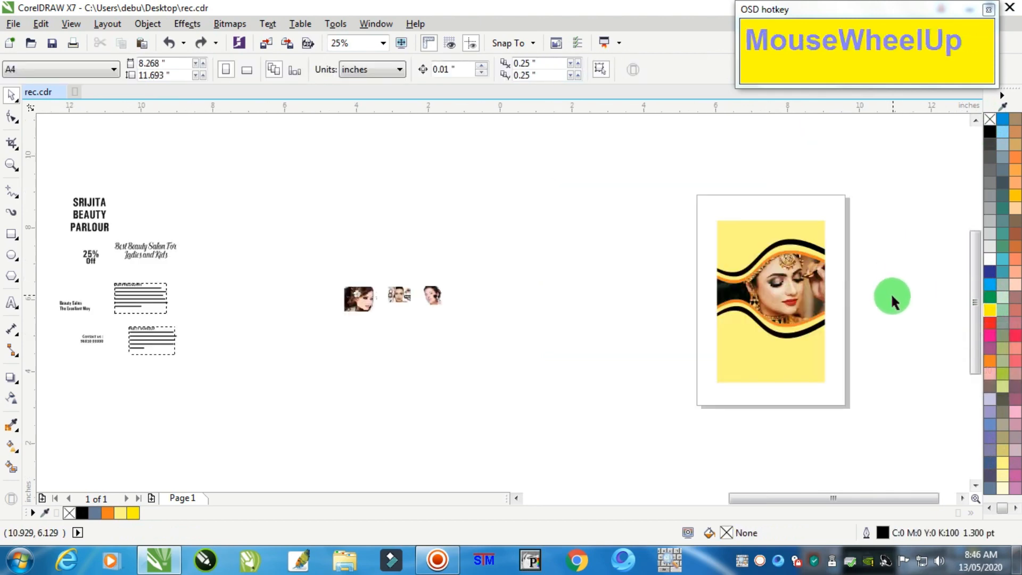
scroll(889, 292, "up", 1)
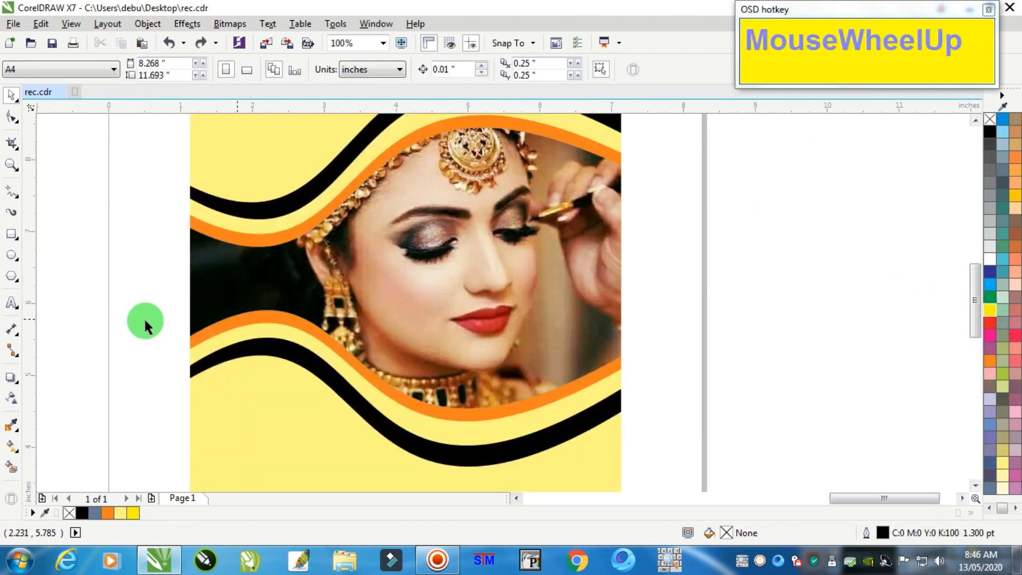
left_click(12, 256)
left_click_drag(206, 294, 321, 415)
scroll(233, 355, "up", 1)
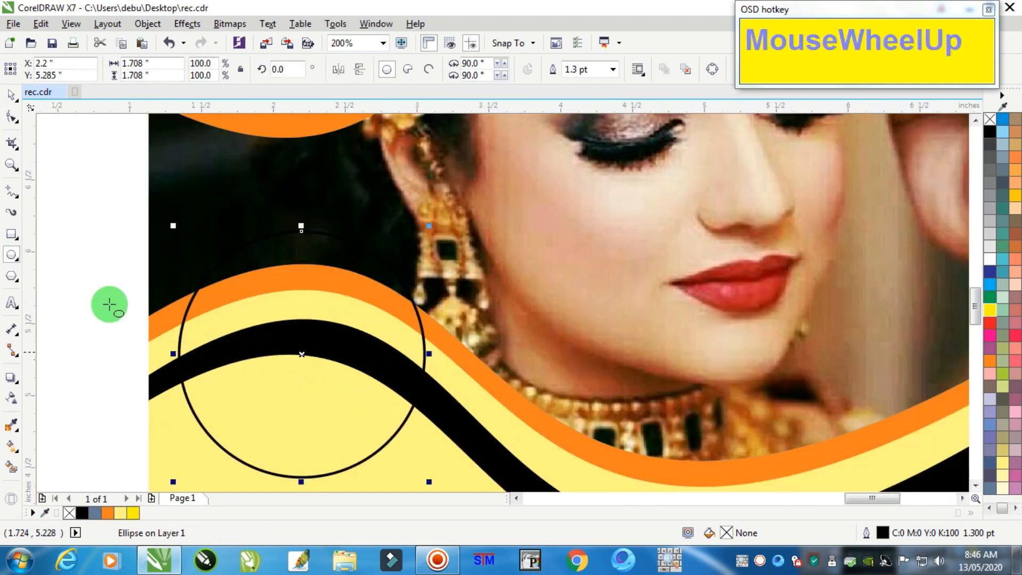
Fill the circle on the lower bands with white and remove its outline
left_click(13, 98)
left_click(990, 247)
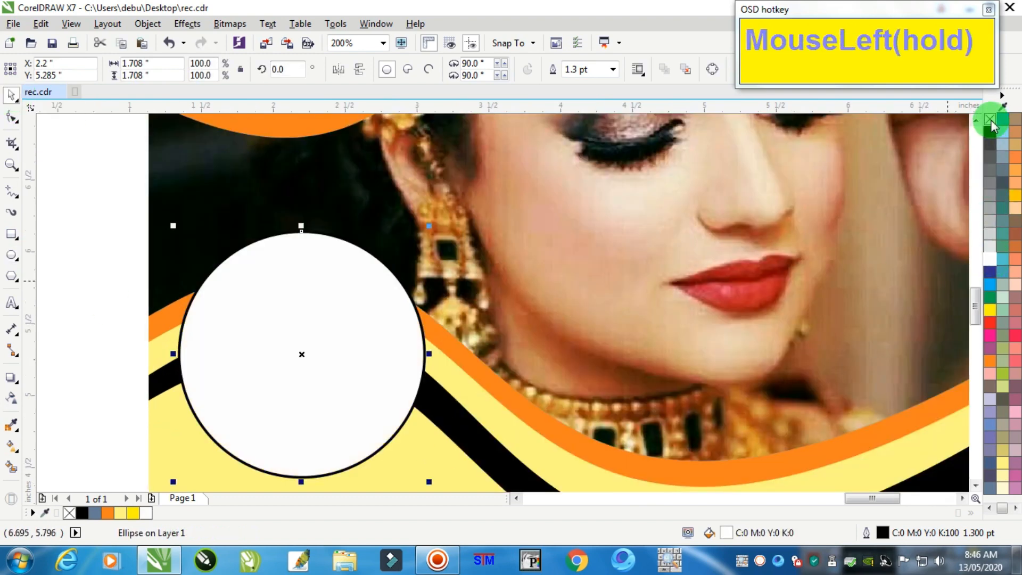
right_click(990, 119)
Duplicate the white circle concentrically at about 1.5 inches and fill the copy with orange (C0 M60 Y100 K0)
left_click_drag(429, 228, 426, 241)
left_click(988, 366)
scroll(588, 358, "down", 1)
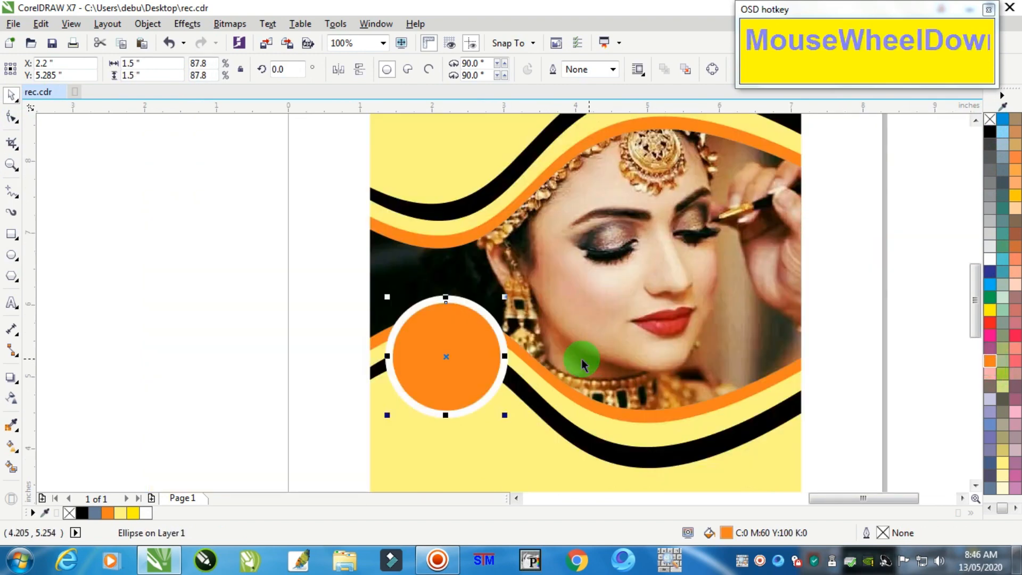
Enlarge the inner orange circle slightly to about 1.51 inches across
left_click(425, 311)
left_click(461, 317)
scroll(461, 317, "up", 1)
left_click_drag(545, 282, 551, 282)
scroll(548, 297, "down", 2)
left_click(548, 320)
scroll(548, 319, "up", 1)
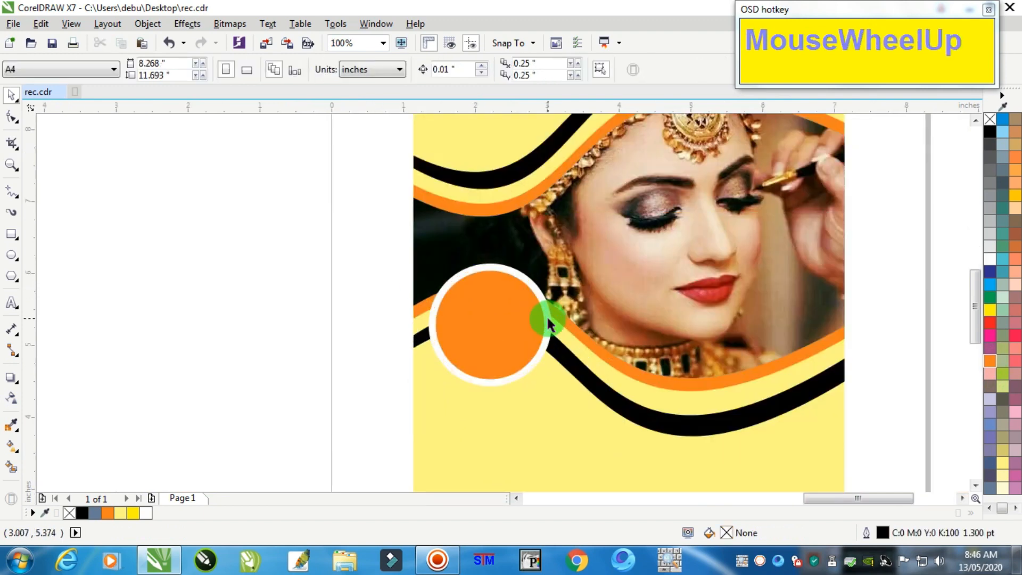
Copy the white and orange circle pair to the lower middle of the photo and enlarge the copy to about 2 inches
left_click_drag(324, 243, 649, 450)
left_click_drag(523, 324, 659, 364)
right_click(659, 365)
left_click_drag(694, 432, 712, 454)
Copy the middle circle pair to the page's right side and reduce the copy to about 1.69 inches across
left_click_drag(648, 392, 811, 402)
right_click(812, 402)
left_click_drag(869, 469, 890, 445)
left_click_drag(809, 383, 810, 388)
scroll(809, 388, "down", 2)
scroll(810, 388, "up", 1)
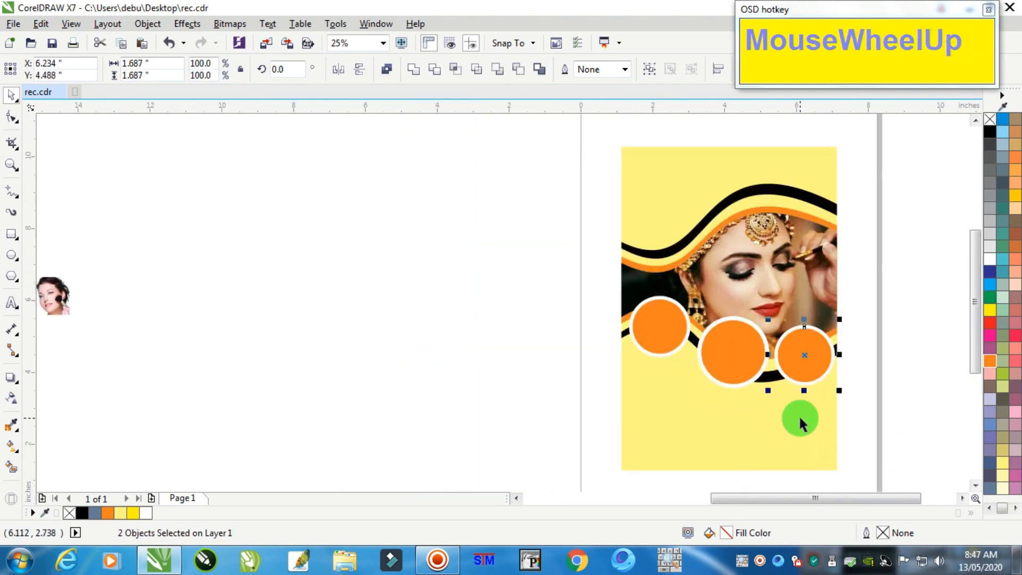
left_click(790, 446)
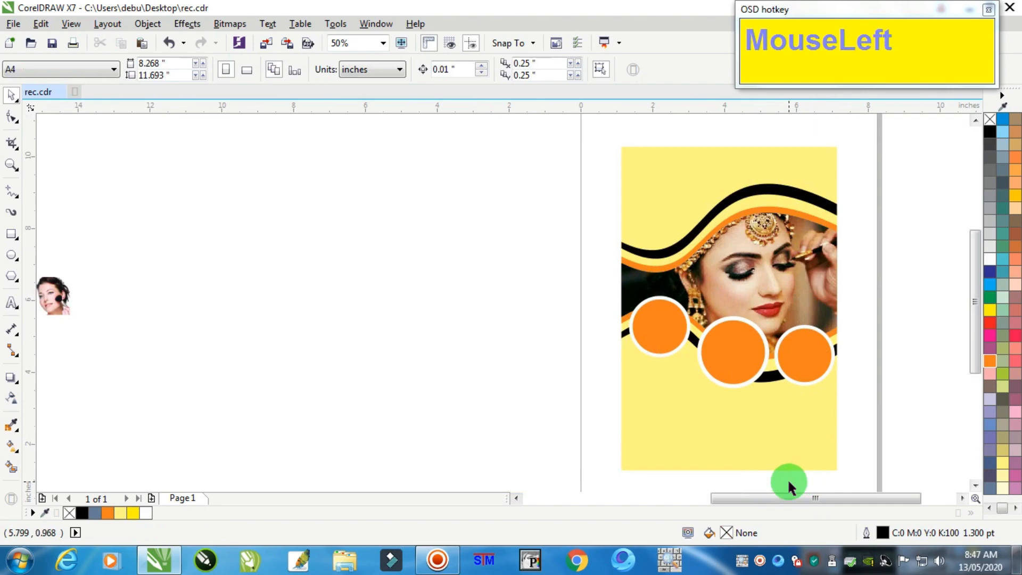
Select the middle circle pair and nudge it 0.05 inches down and 0.01 inches left
left_click_drag(788, 478, 694, 296)
scroll(727, 342, "up", 1)
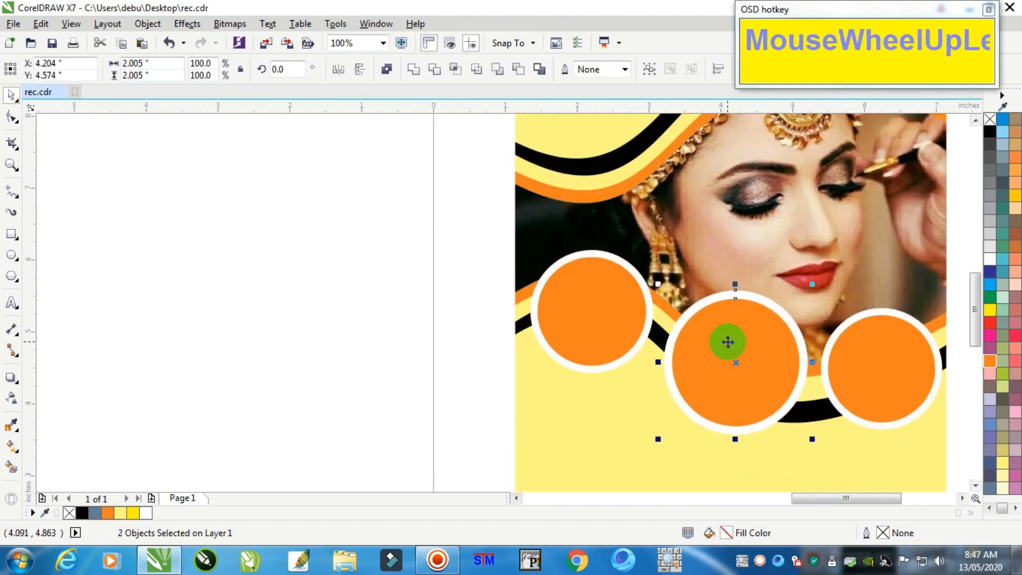
scroll(728, 342, "down", 1)
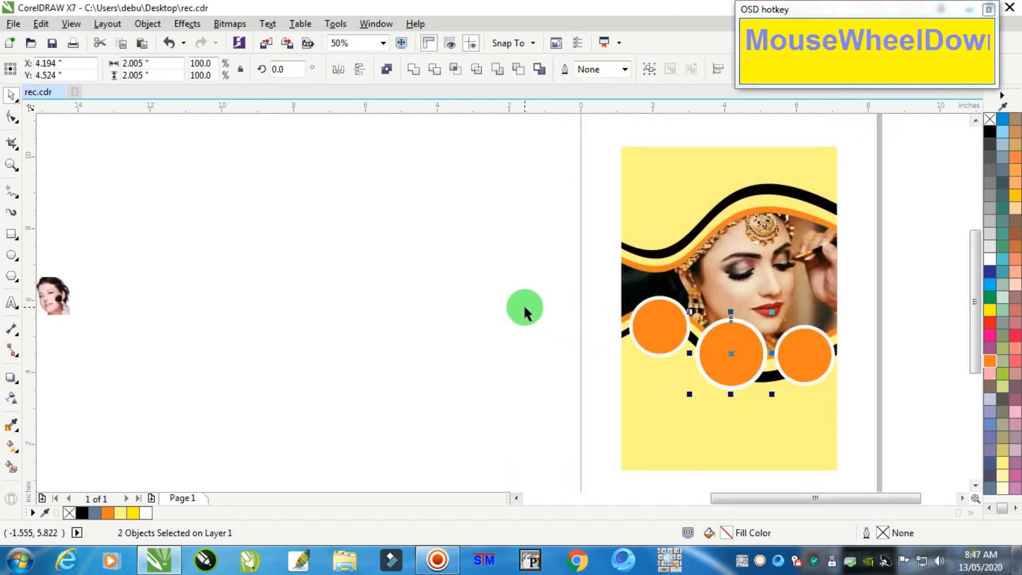
Select the three small portrait photos together and move them next to the page's left edge
left_click(500, 304)
scroll(373, 295, "down", 1)
left_click_drag(333, 228, 101, 346)
left_click_drag(136, 310, 402, 320)
scroll(516, 333, "up", 1)
PowerClip the portrait with the flower in her hair inside the left orange circle
left_click(302, 266)
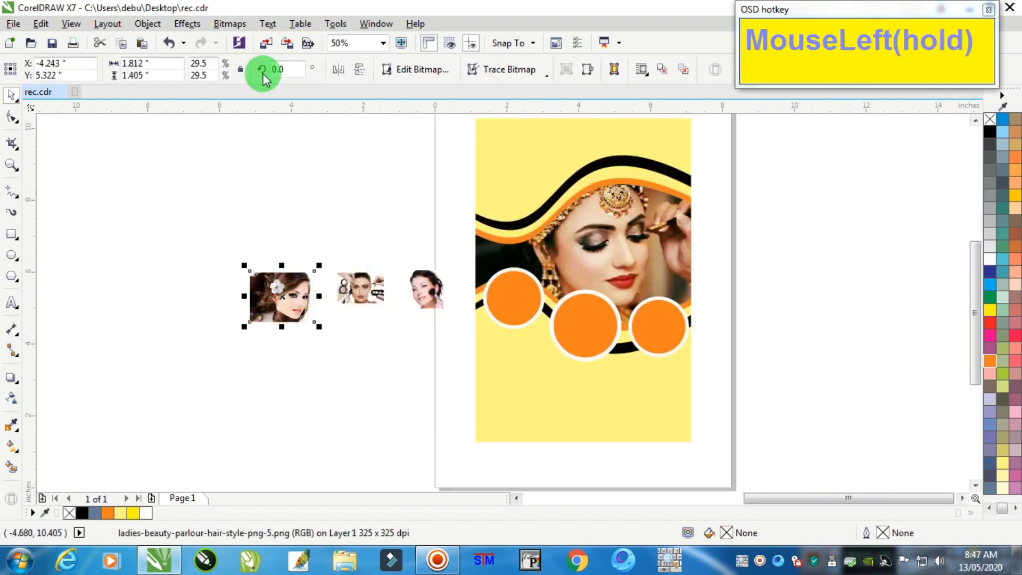
left_click(147, 24)
mouse_move(221, 159)
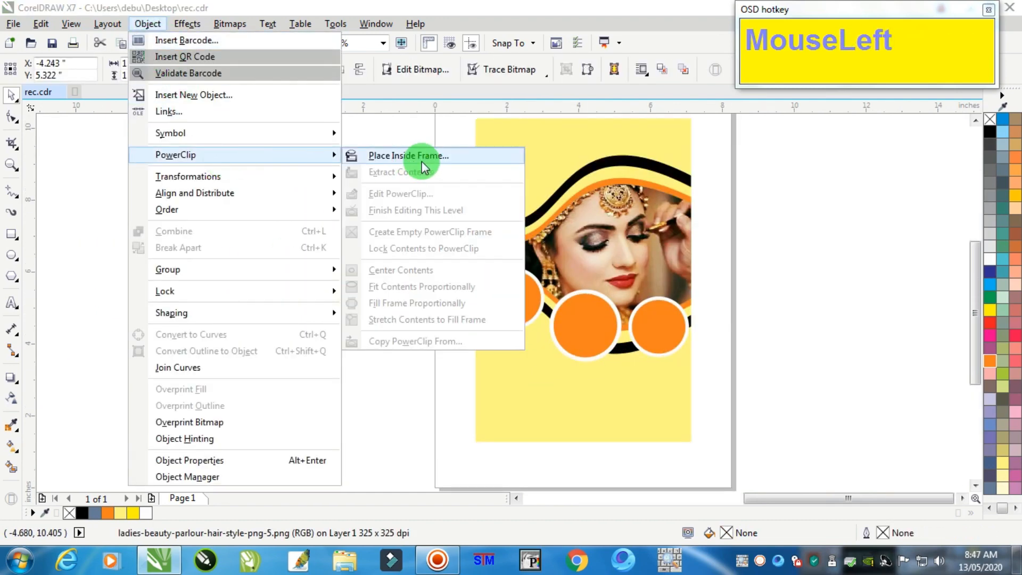
left_click(421, 161)
left_click(513, 298)
Edit the left circle's contents, position the portrait over the circle, resize it to about 1.79 by 1.51 inches, and finish editing
scroll(519, 294, "up", 2)
left_click(519, 295, "ctrl")
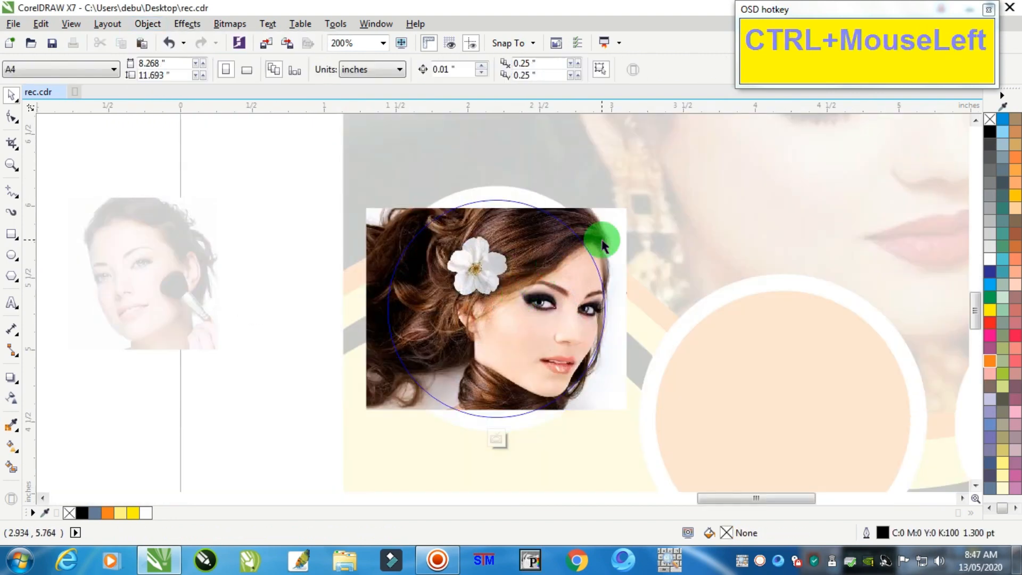
left_click(609, 228)
left_click_drag(610, 229, 604, 221)
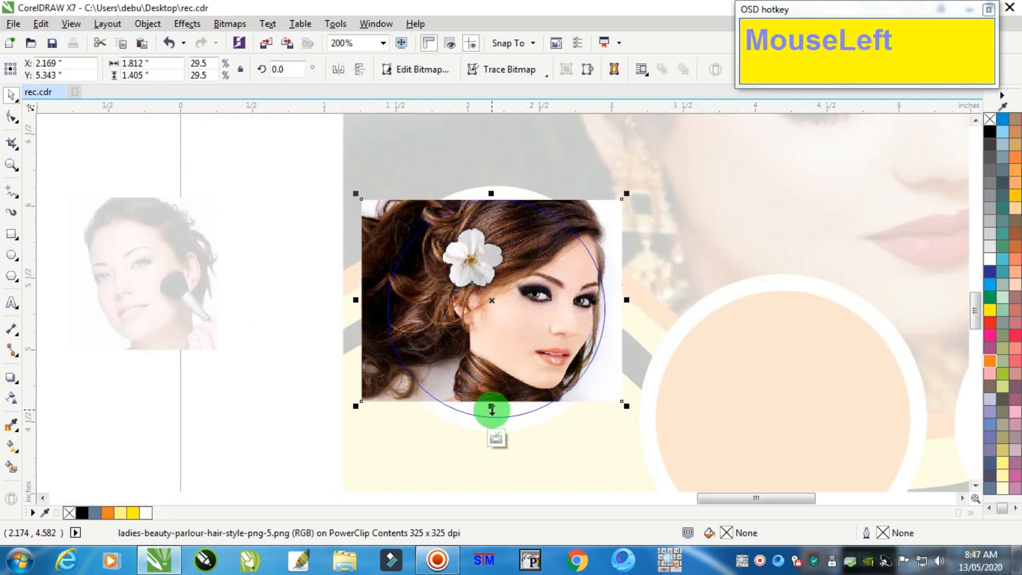
left_click_drag(495, 410, 506, 420)
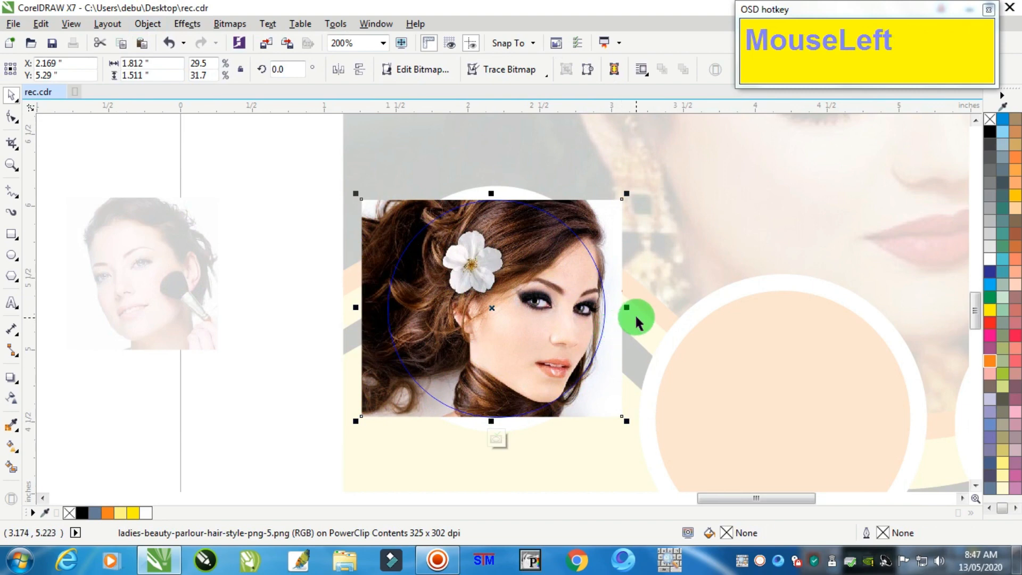
left_click_drag(628, 309, 623, 307)
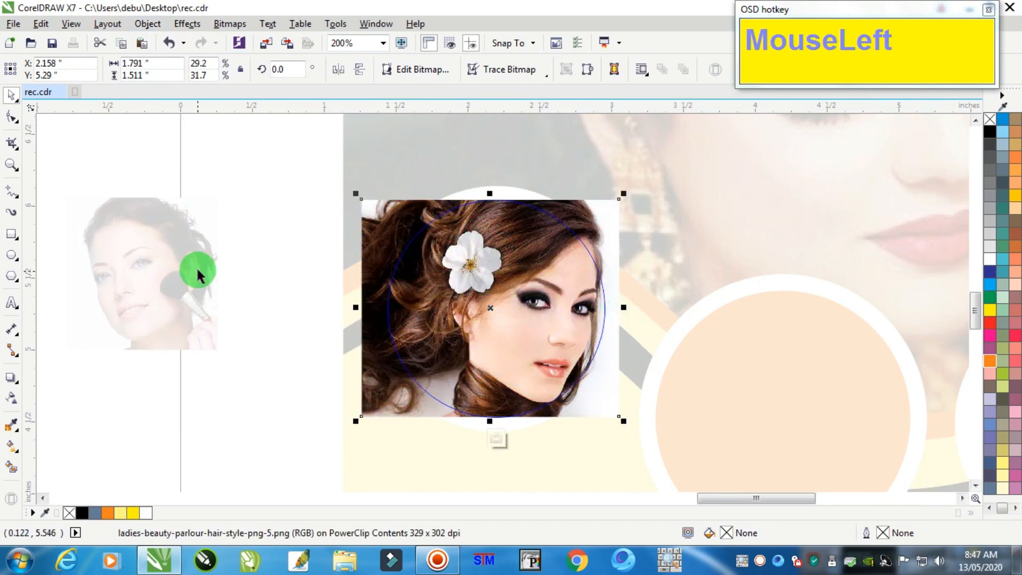
scroll(142, 314, "down", 2)
left_click(210, 356, "ctrl")
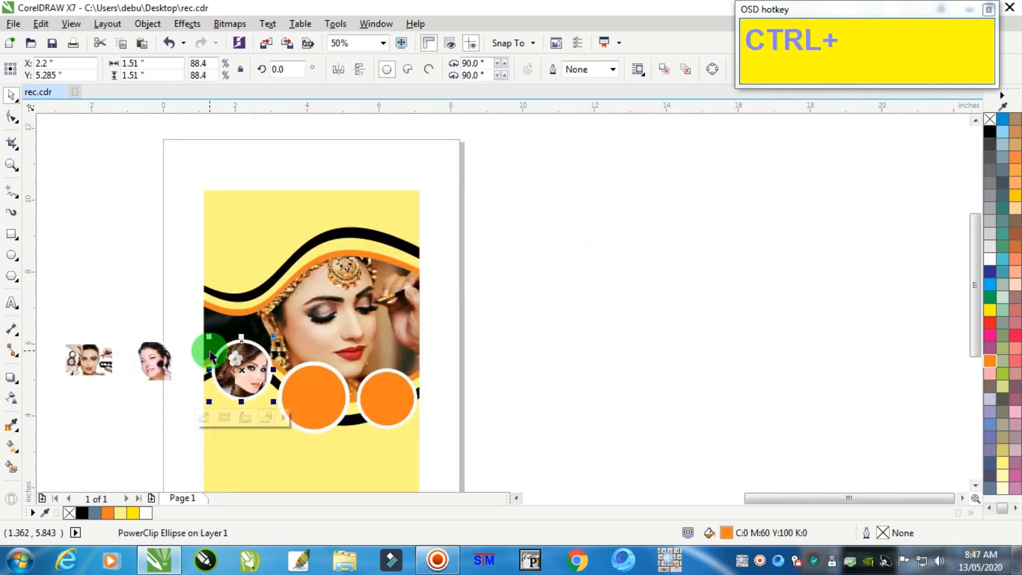
Edit the left circle's contents, nudge the portrait 0.07 inches left, and finish editing
scroll(164, 387, "up", 1)
left_click(303, 354, "ctrl")
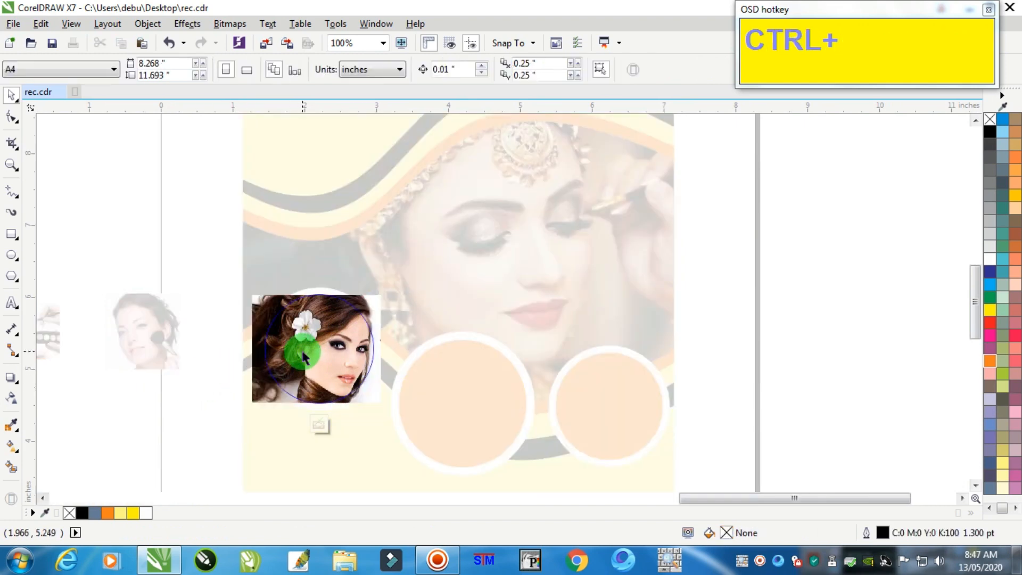
scroll(304, 355, "up", 2)
left_click(532, 193)
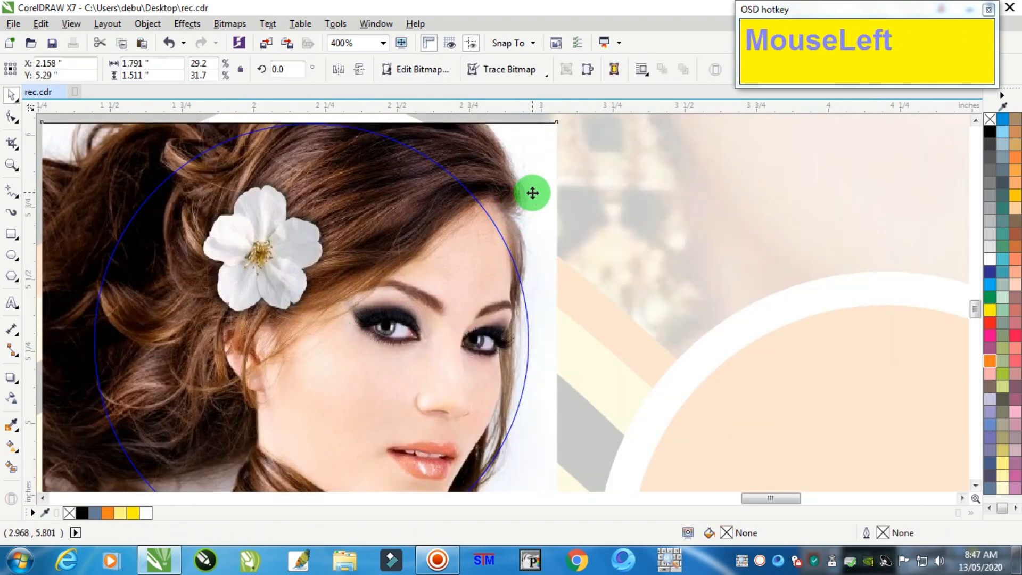
double_click(532, 193)
key("Left")
key("Left")
key("Left")
key("Left")
key("Left")
key("Left")
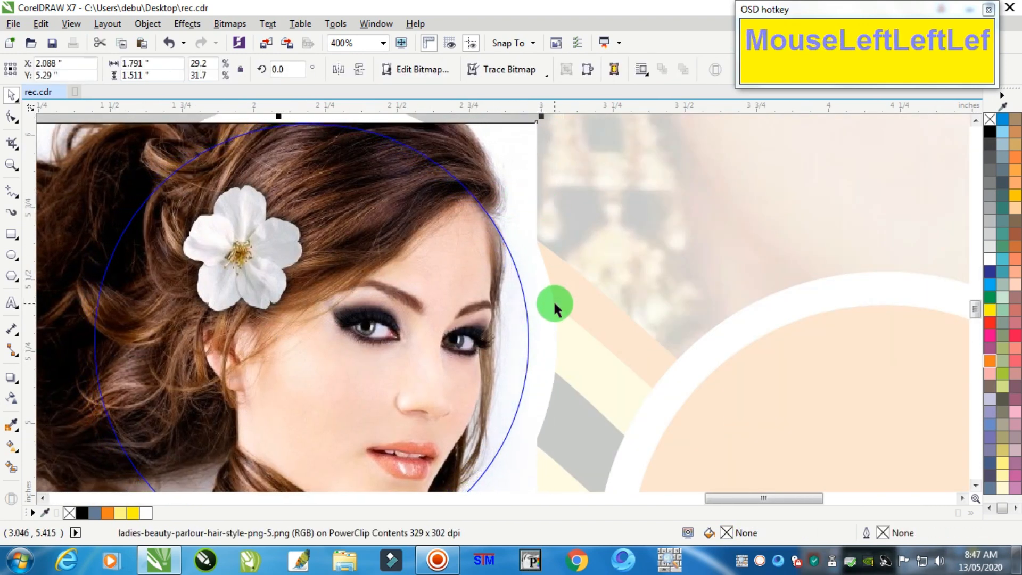
scroll(554, 302, "down", 2)
left_click(913, 235, "ctrl")
PowerClip the portrait surrounded by makeup tools inside the middle orange circle
left_click(354, 294)
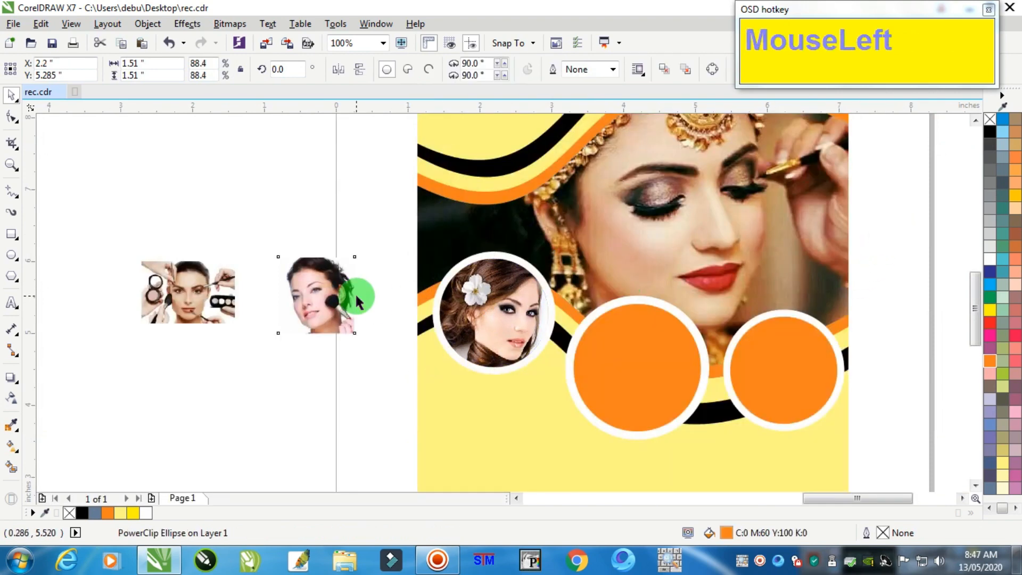
left_click(202, 306)
left_click(147, 23)
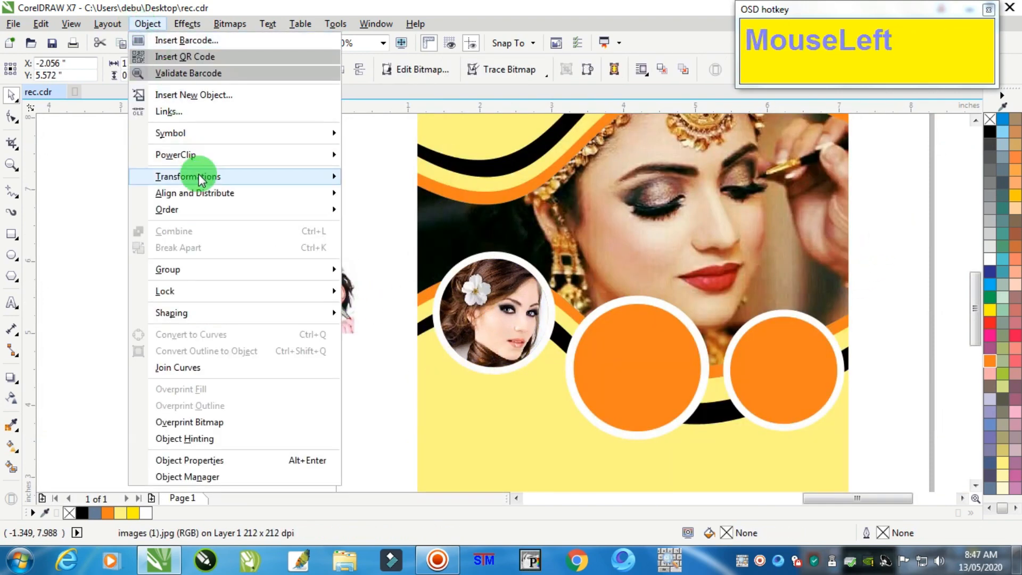
mouse_move(203, 157)
left_click(394, 155)
left_click(628, 349)
Edit the middle circle's contents, enlarge the portrait to about 2.58 by 1.82 inches to cover the circle, and finish editing
left_click(658, 346, "ctrl")
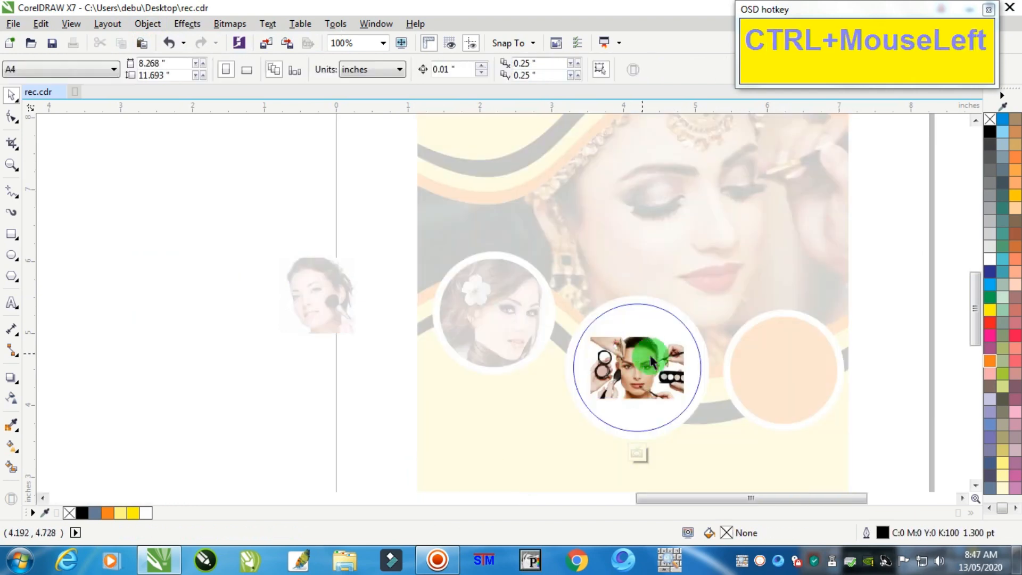
left_click_drag(689, 331, 734, 300)
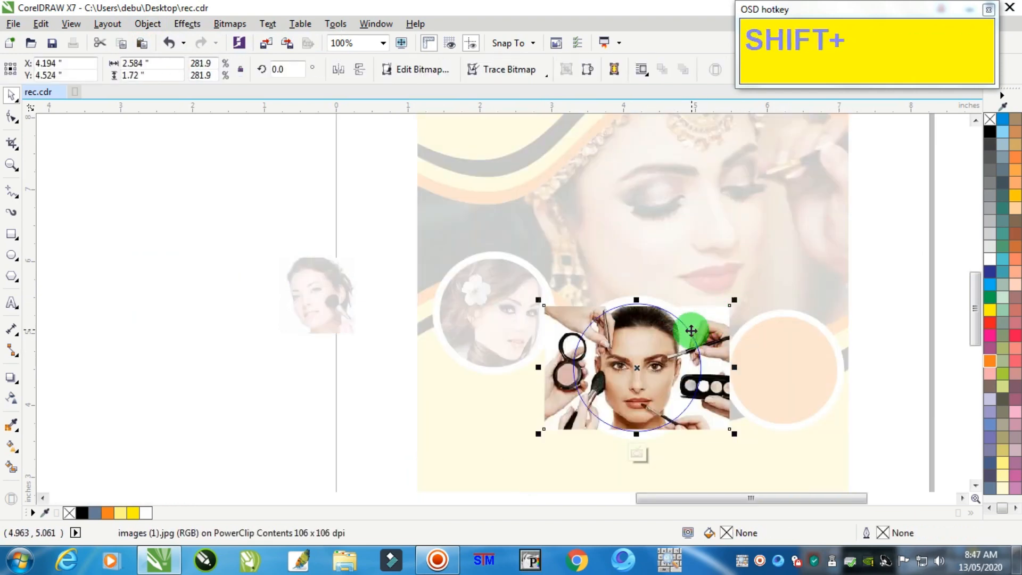
scroll(659, 306, "up", 2)
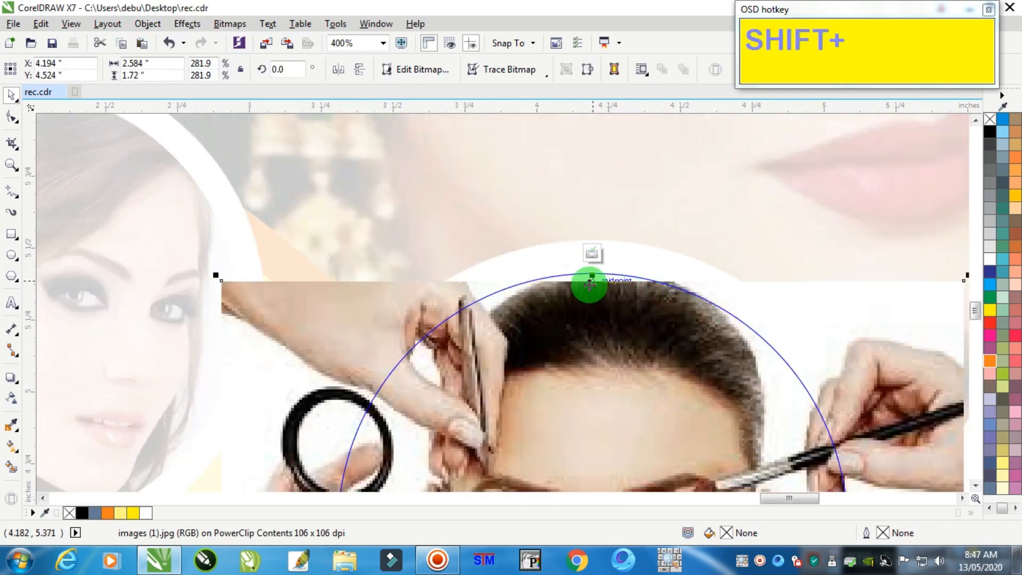
left_click_drag(592, 277, 609, 262)
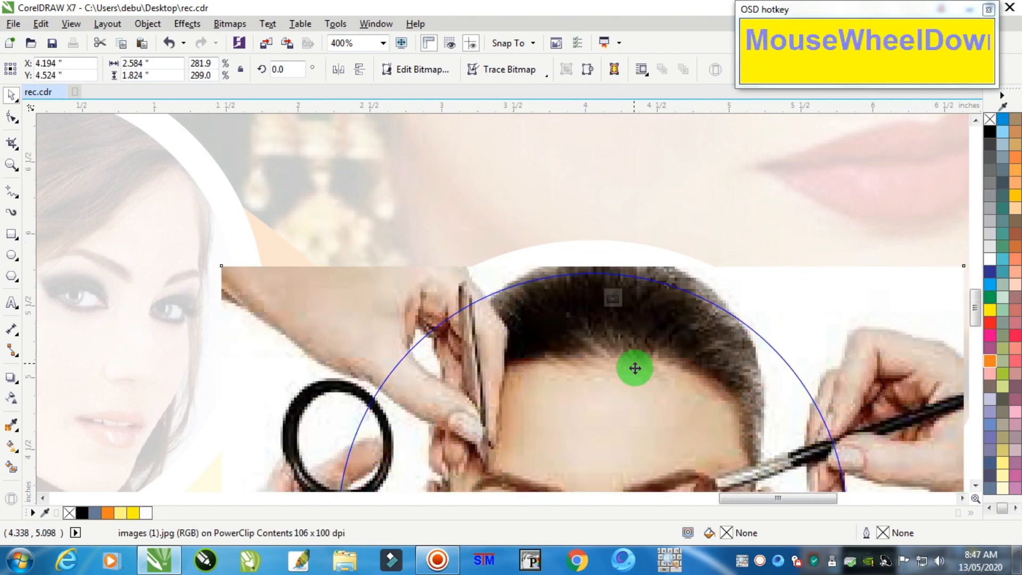
scroll(634, 367, "down", 1)
scroll(649, 463, "down", 3)
scroll(655, 472, "up", 2)
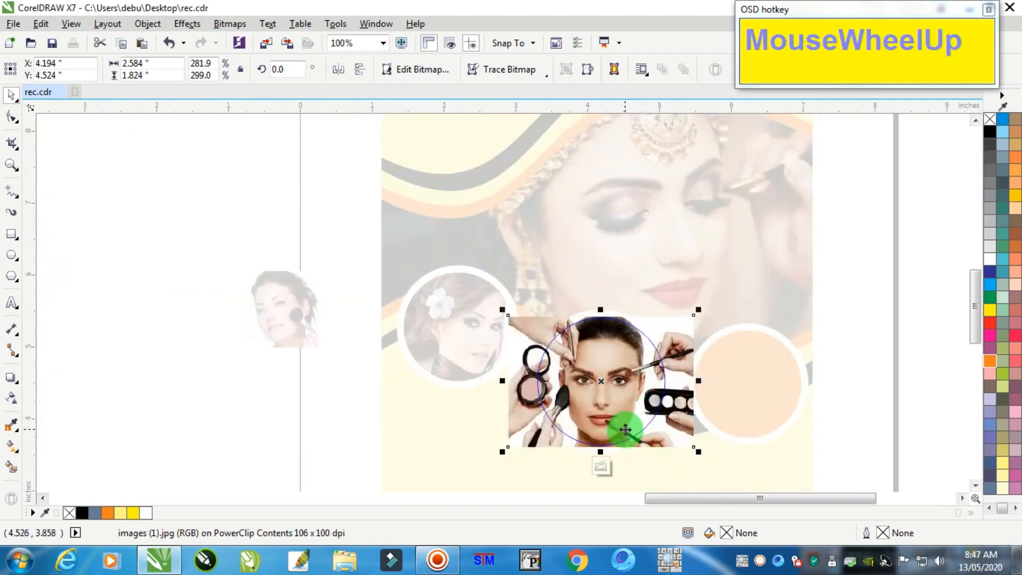
scroll(625, 429, "up", 2)
left_click_drag(904, 237, 857, 238)
scroll(692, 387, "down", 3)
left_click(410, 354, "ctrl")
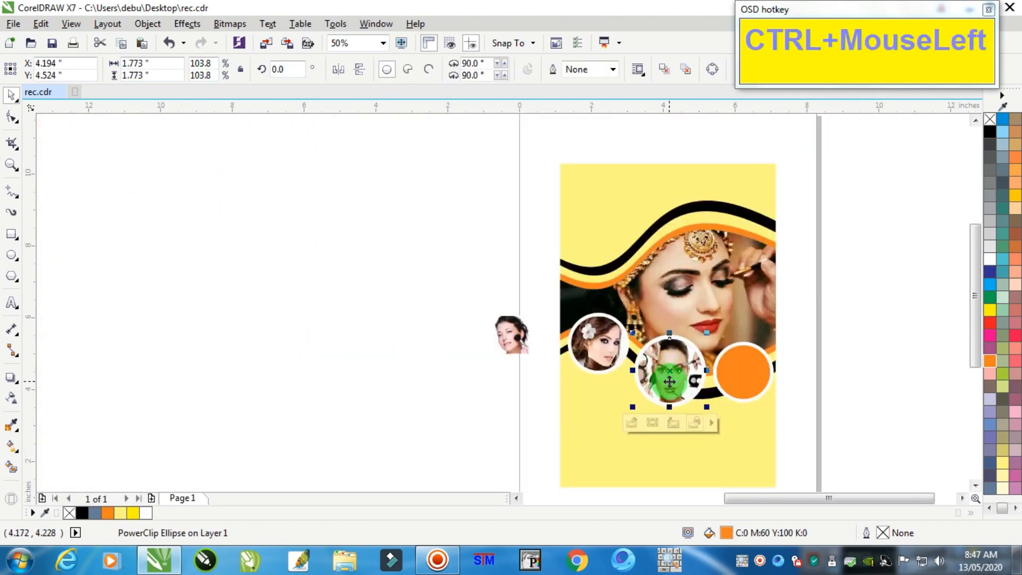
scroll(665, 378, "up", 2)
scroll(460, 366, "down", 2)
PowerClip the remaining portrait of the woman with the blush brush inside the right orange circle
left_click(358, 323)
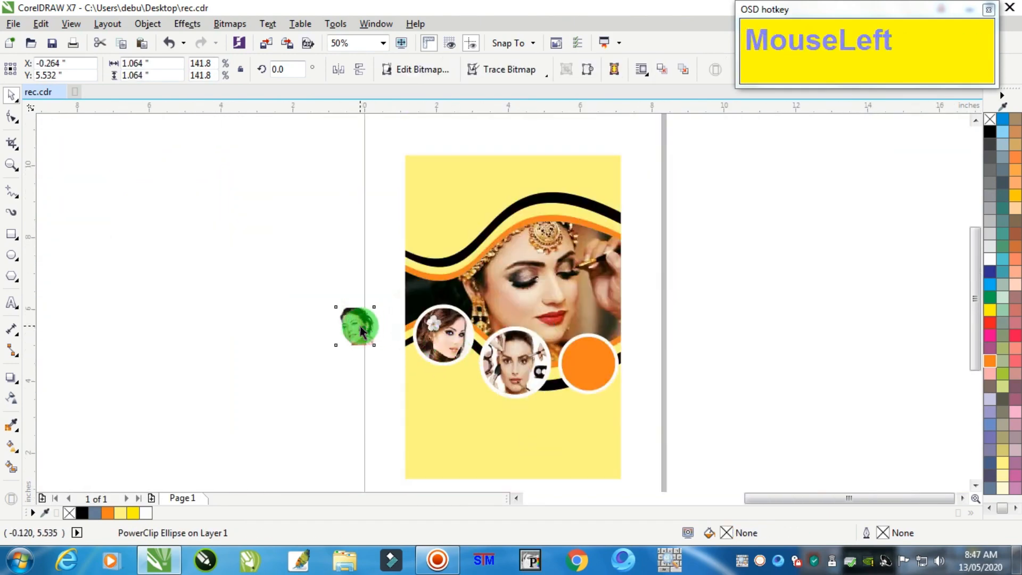
scroll(586, 360, "up", 1)
left_click(147, 24)
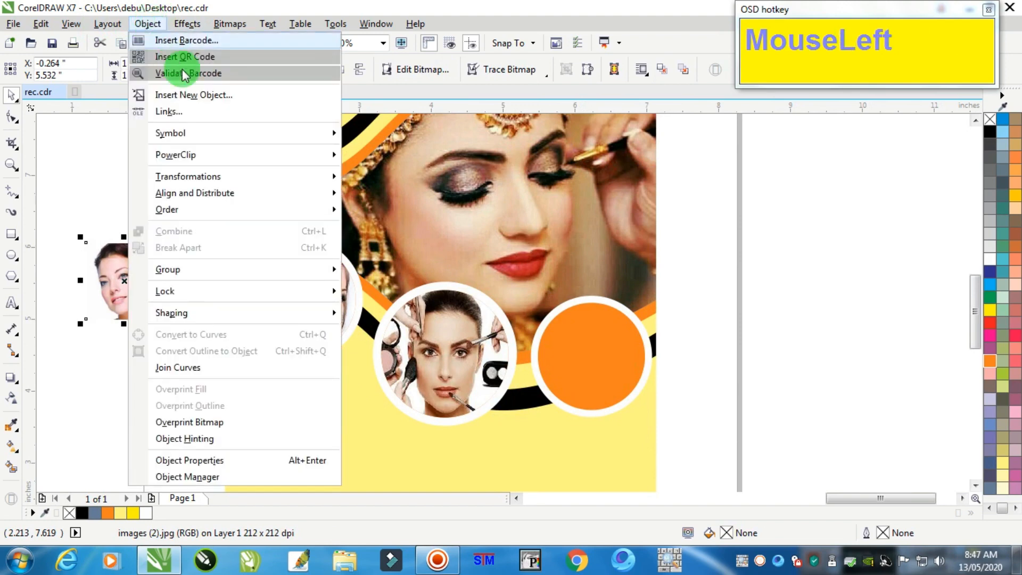
mouse_move(197, 155)
left_click(362, 155)
left_click(580, 346)
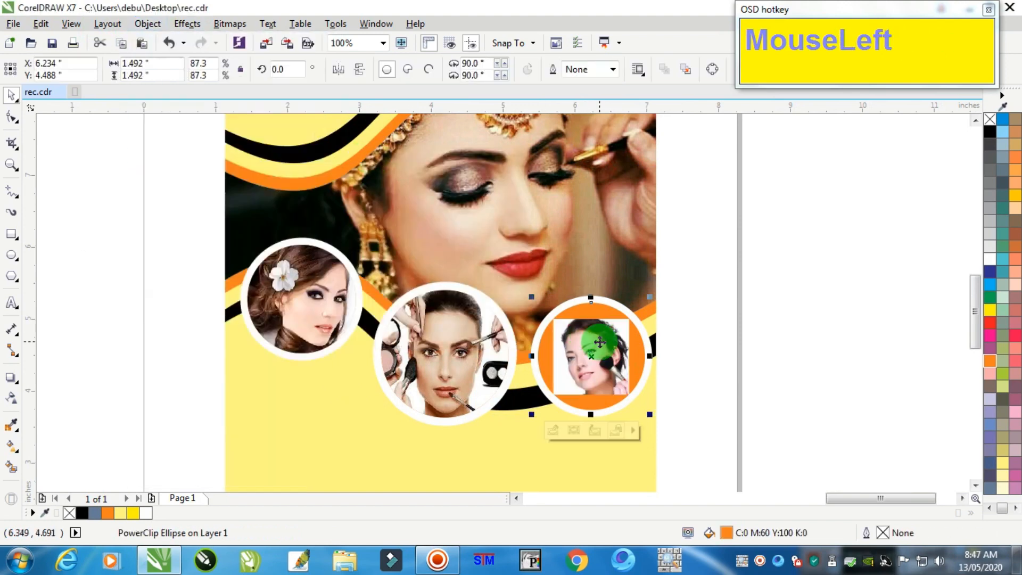
Edit the right circle's contents and enlarge the portrait from its centre to about 1.51 by 1.51 inches
left_click(581, 345, "ctrl")
scroll(596, 343, "up", 1)
left_click(600, 346)
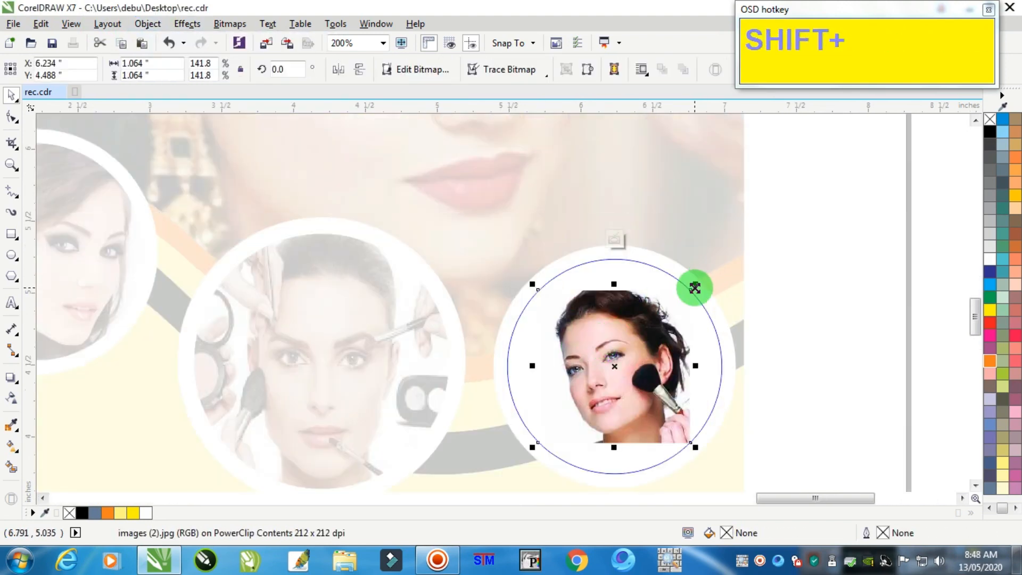
left_click_drag(691, 283, 739, 253)
scroll(645, 369, "up", 1)
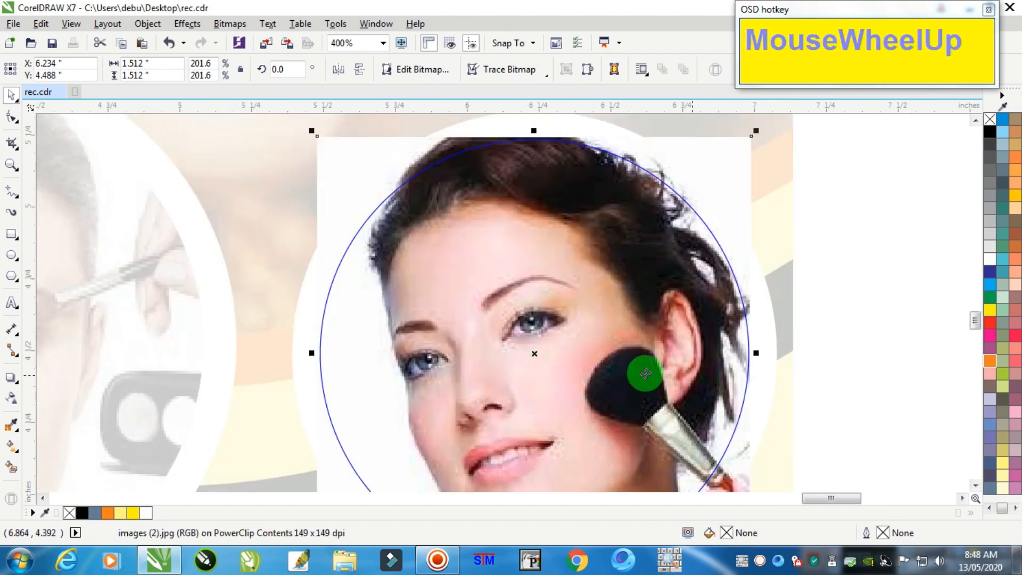
Nudge the right portrait to X 6.224 inches, finish editing its circle, and deselect it
key("Left")
key("Left")
key("Left")
key("Left")
key("Left")
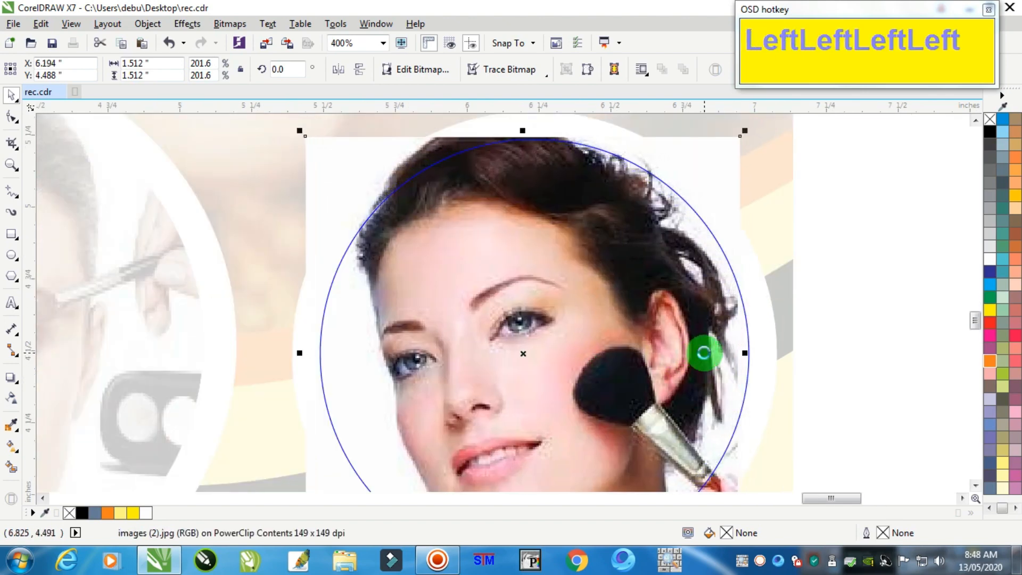
left_click(741, 354)
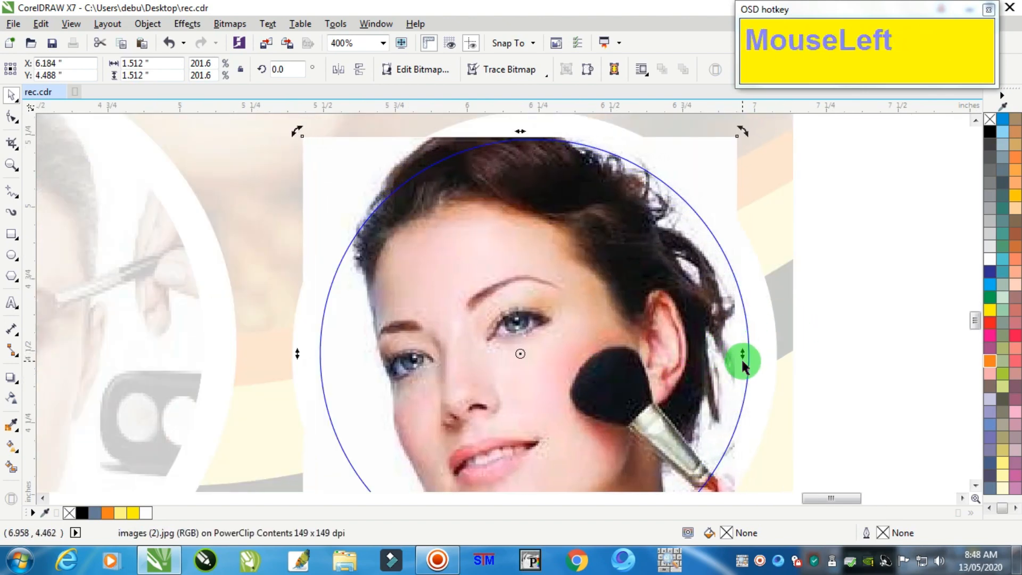
left_click(599, 345)
key("Right")
key("Right")
key("Right")
key("Right")
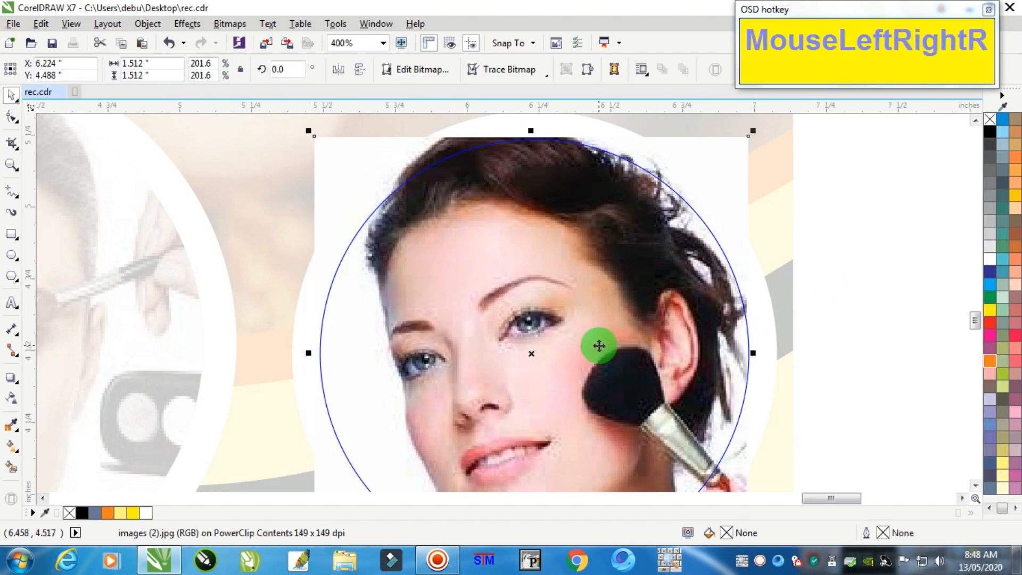
scroll(736, 322, "down", 2)
left_click(797, 320, "ctrl")
scroll(798, 319, "down", 2)
scroll(751, 327, "up", 1)
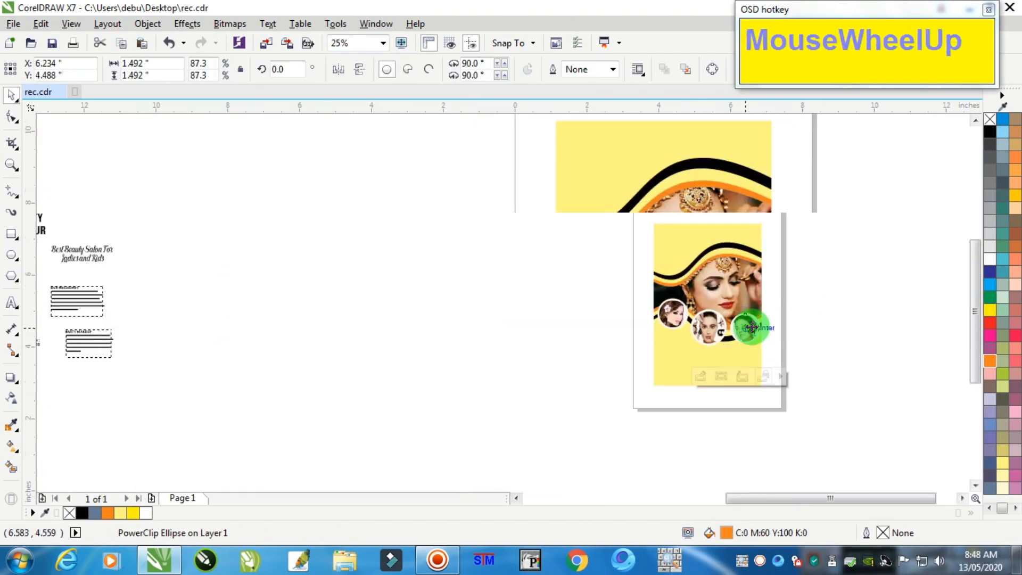
scroll(751, 327, "up", 1)
left_click(796, 280)
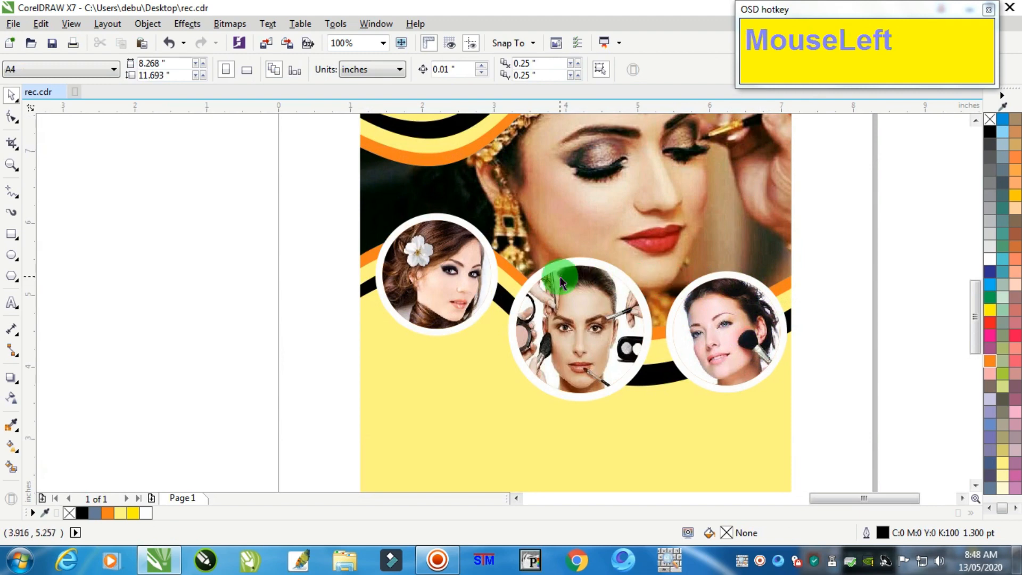
scroll(560, 277, "up", 1)
left_click_drag(433, 217, 481, 266)
key("ctrl+z")
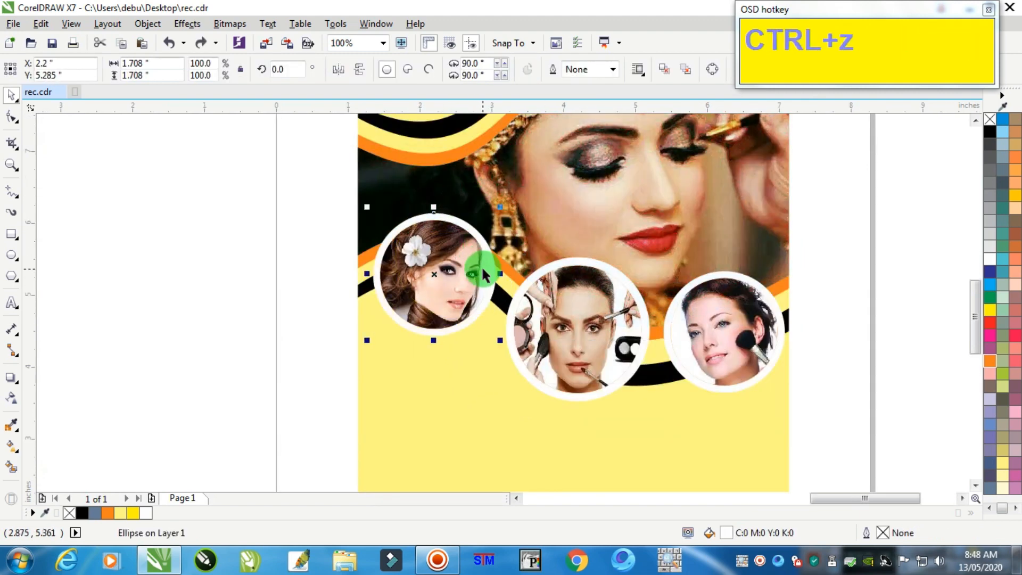
Add a black drop shadow to the left white circle at 270 degrees, with opacity 58 and feathering 3
scroll(481, 268, "up", 1)
left_click(13, 379)
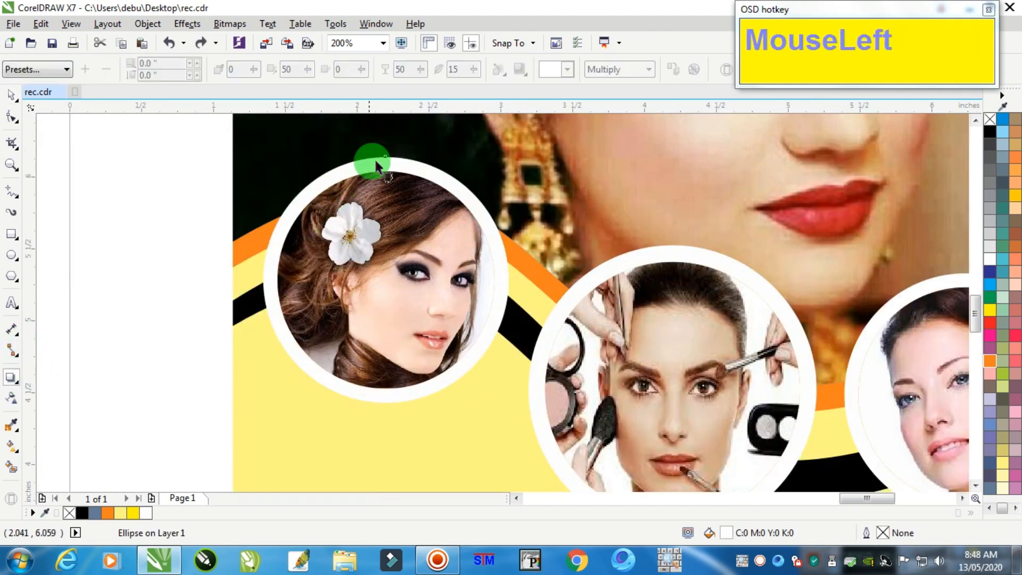
left_click_drag(379, 286, 382, 403)
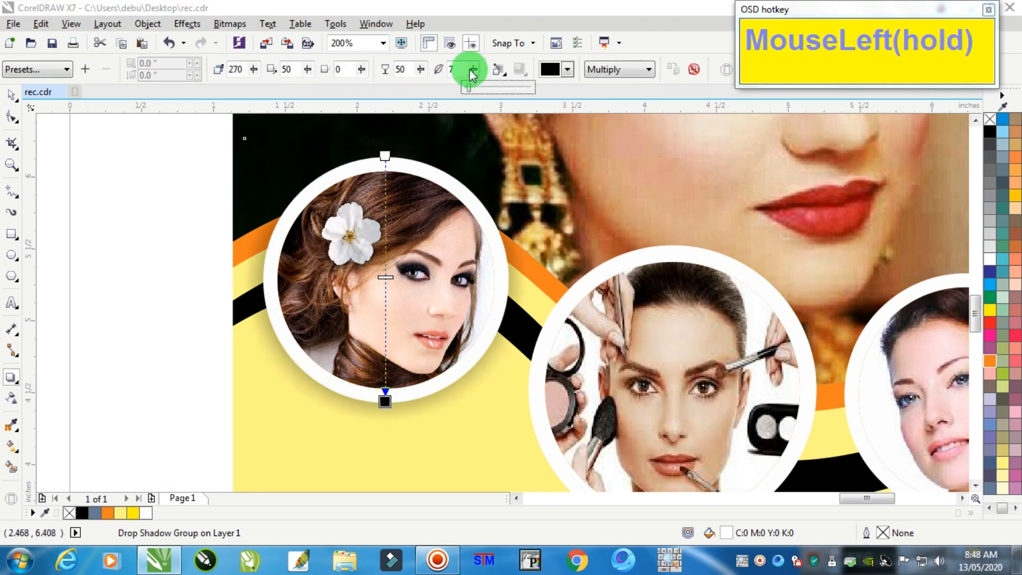
left_click_drag(468, 69, 426, 72)
left_click(422, 69)
scroll(492, 257, "down", 3)
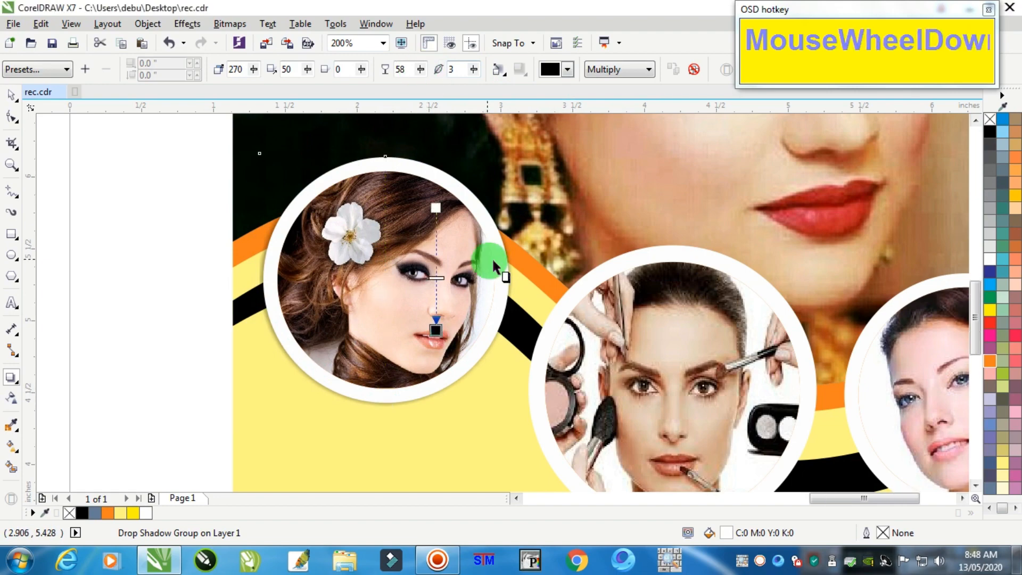
scroll(582, 338, "up", 3)
Add a black drop shadow to the middle white circle at 271 degrees, with opacity 70 and feathering 3
left_click(571, 162, "ctrl")
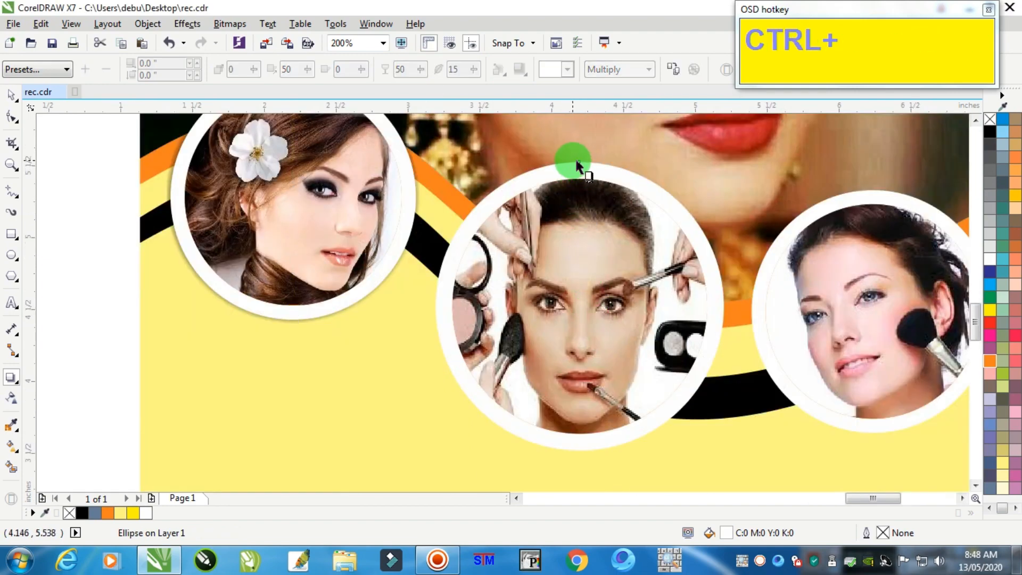
mouse_move(558, 166)
left_mouse_down()
mouse_move(554, 410)
mouse_move(582, 450)
left_mouse_up()
left_click(410, 85)
left_click_drag(476, 79, 438, 75)
scroll(646, 241, "down", 2)
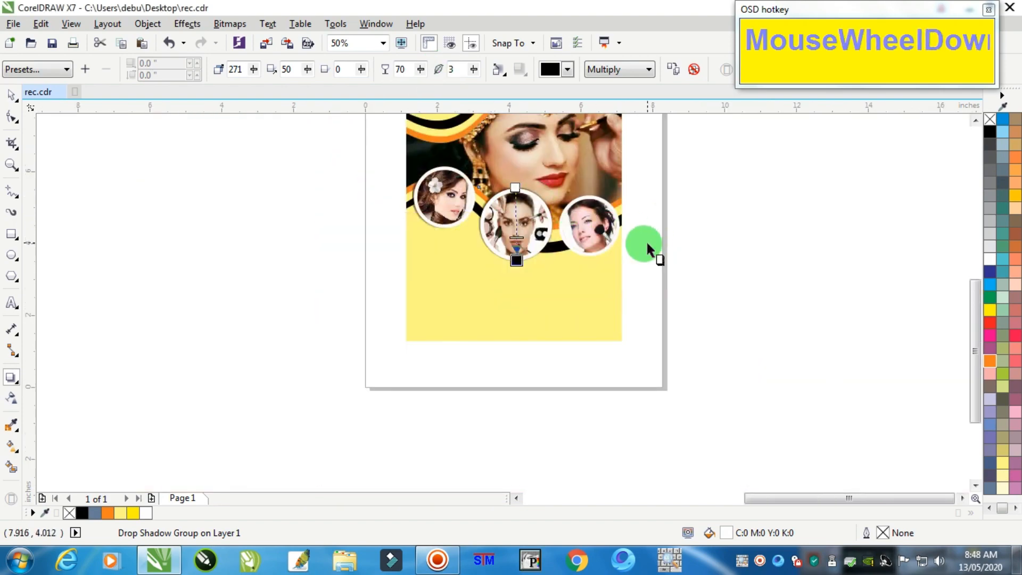
Add a black drop shadow to the right white circle at 272 degrees, with opacity 71 and feathering 3, and deselect it
scroll(584, 177, "up", 2)
left_click(583, 133, "ctrl")
left_click_drag(569, 133, 569, 376)
left_click(464, 69)
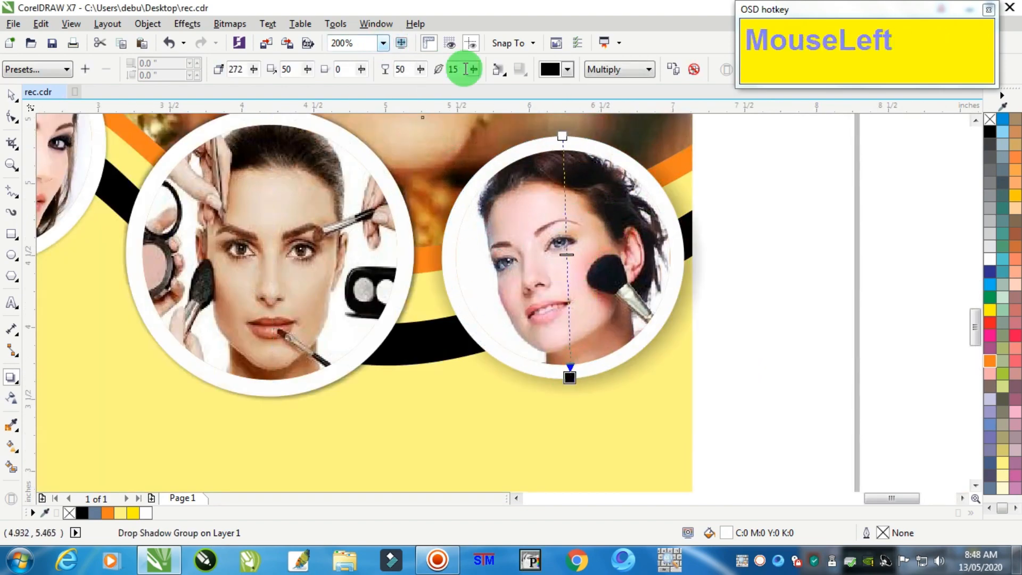
left_click_drag(473, 71, 436, 72)
left_click(7, 96)
left_click(776, 224)
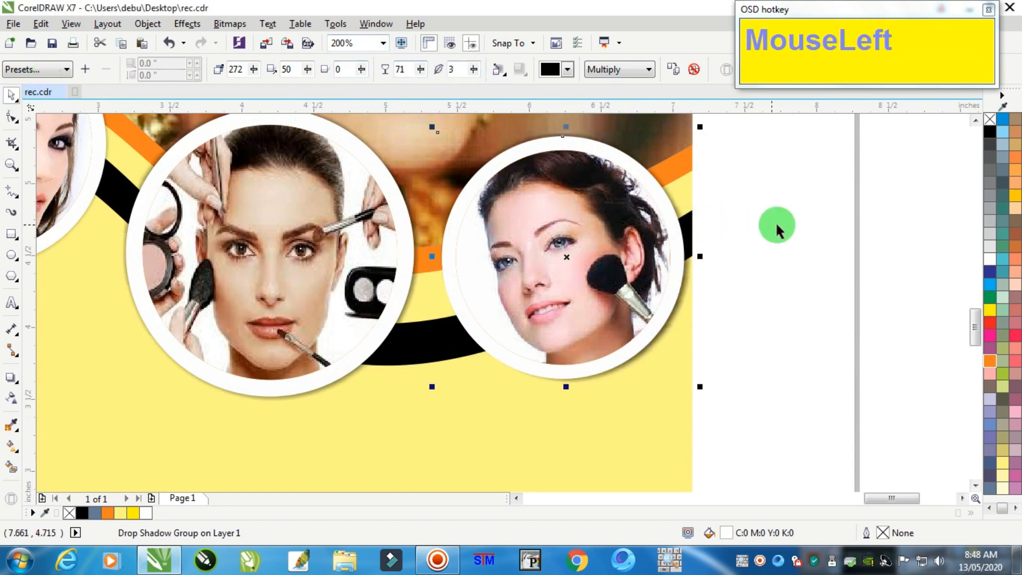
Select the middle and right portrait circles with their rings and shadows and nudge them left to X 5.089 inches
scroll(775, 221, "down", 3)
scroll(766, 208, "up", 2)
scroll(770, 210, "down", 2)
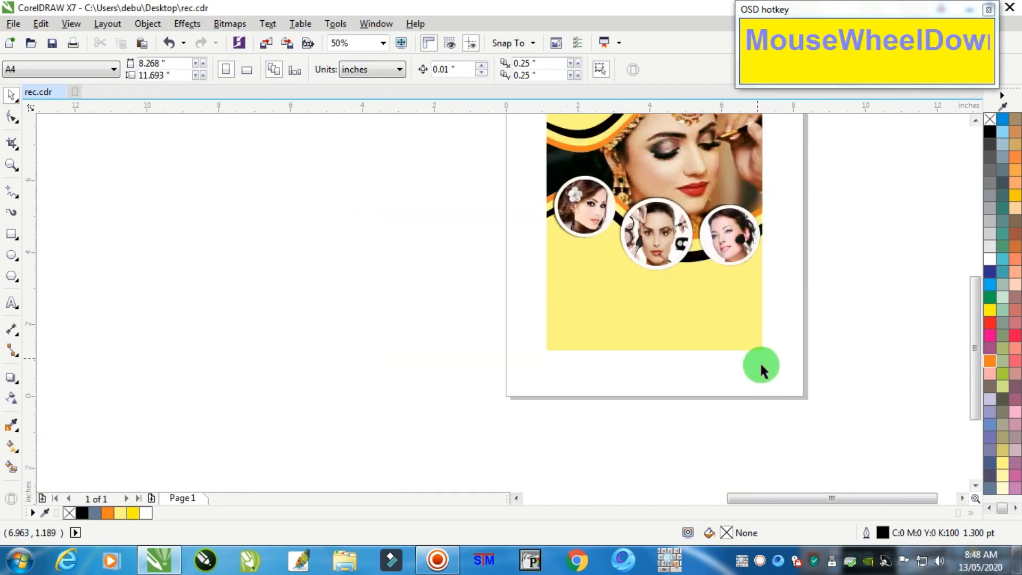
left_click_drag(610, 169, 610, 169)
scroll(652, 211, "up", 2)
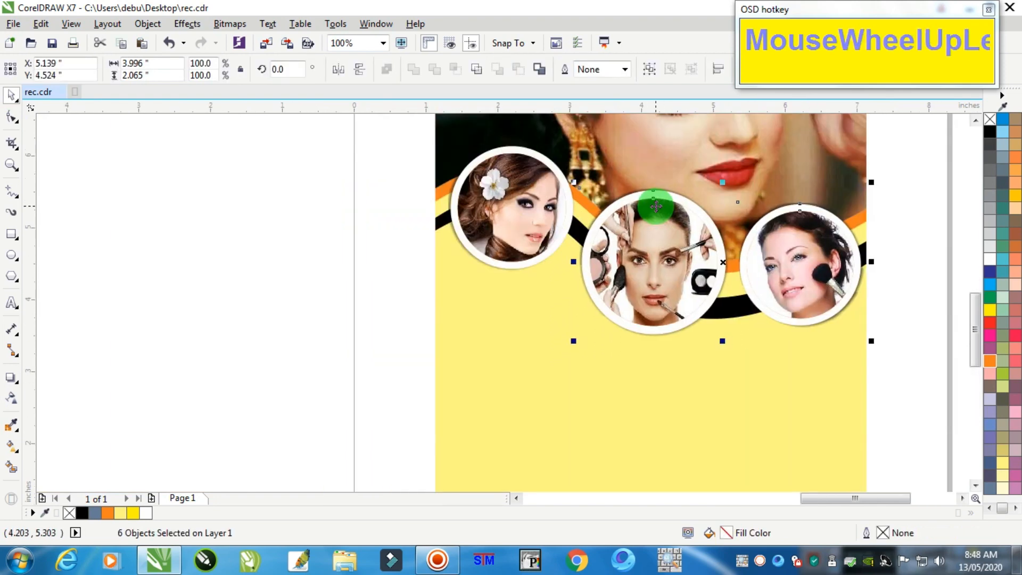
scroll(656, 207, "down", 4)
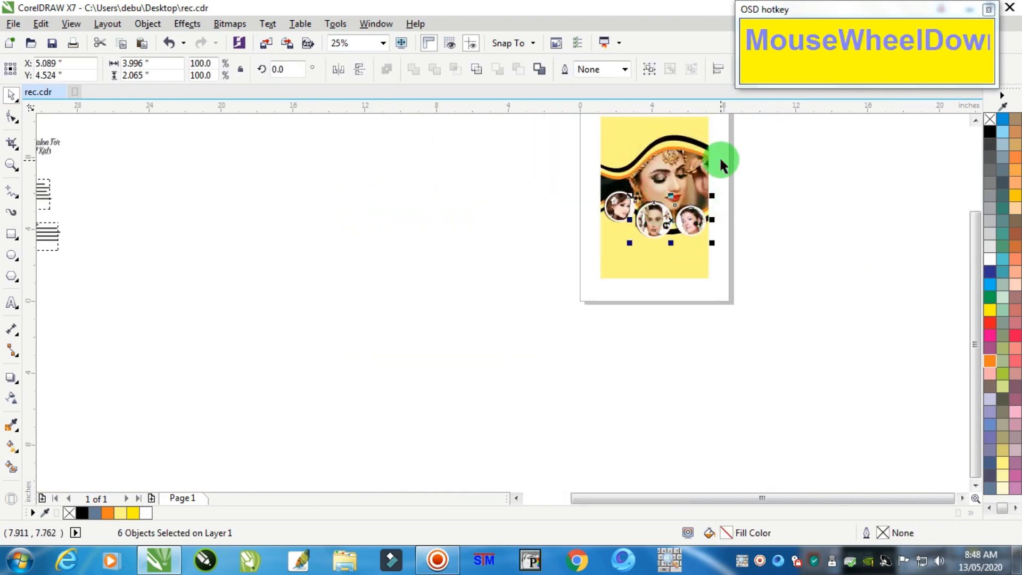
scroll(720, 155, "down", 2)
scroll(726, 137, "up", 4)
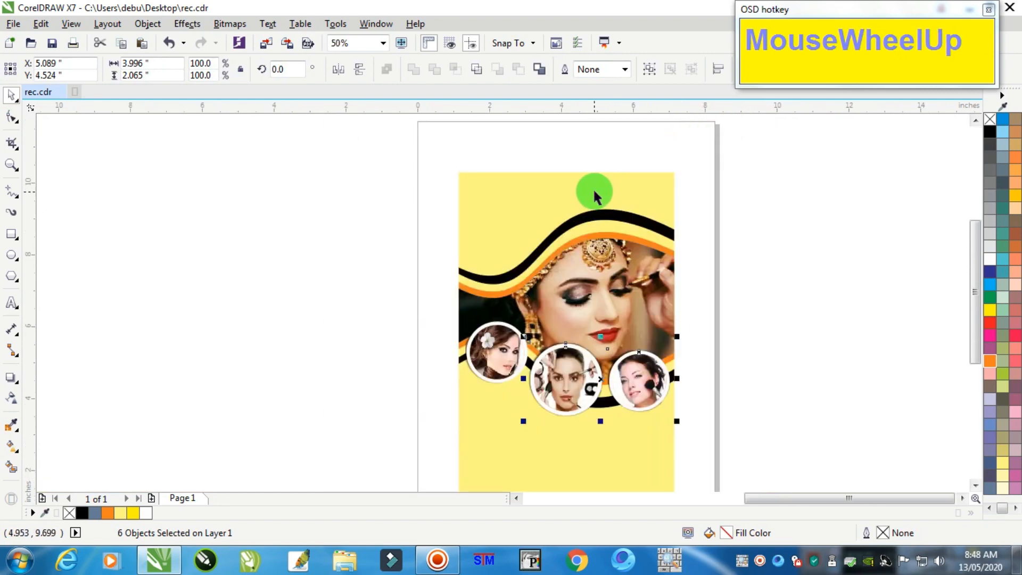
scroll(594, 196, "down", 4)
Move the "SRIJITA BEAUTY PARLOUR" text onto the flyer's upper-left yellow area and bring it to the front
left_click_drag(237, 177, 576, 190)
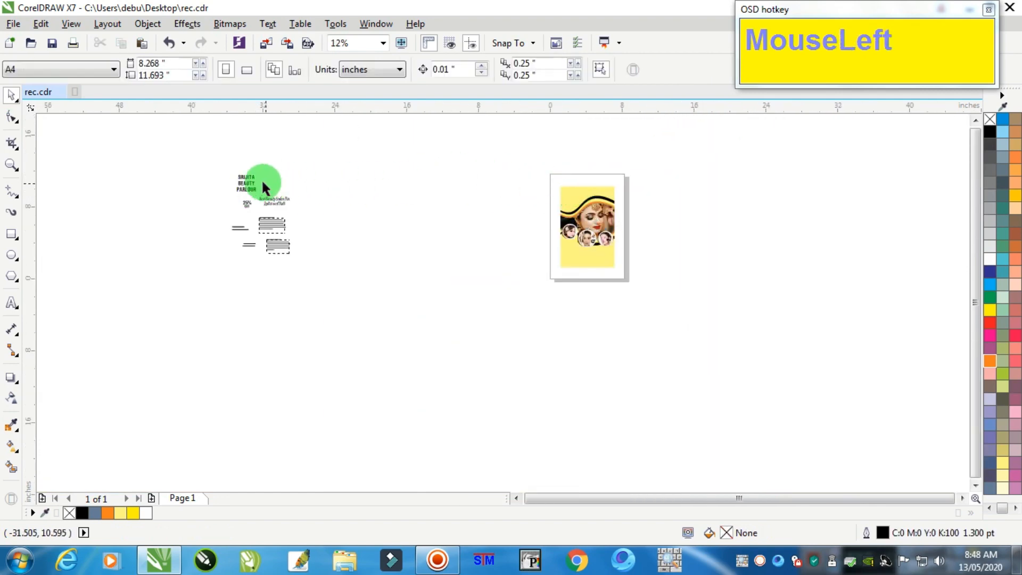
left_click_drag(244, 182, 565, 196)
scroll(565, 196, "up", 4)
key("ctrl+Home")
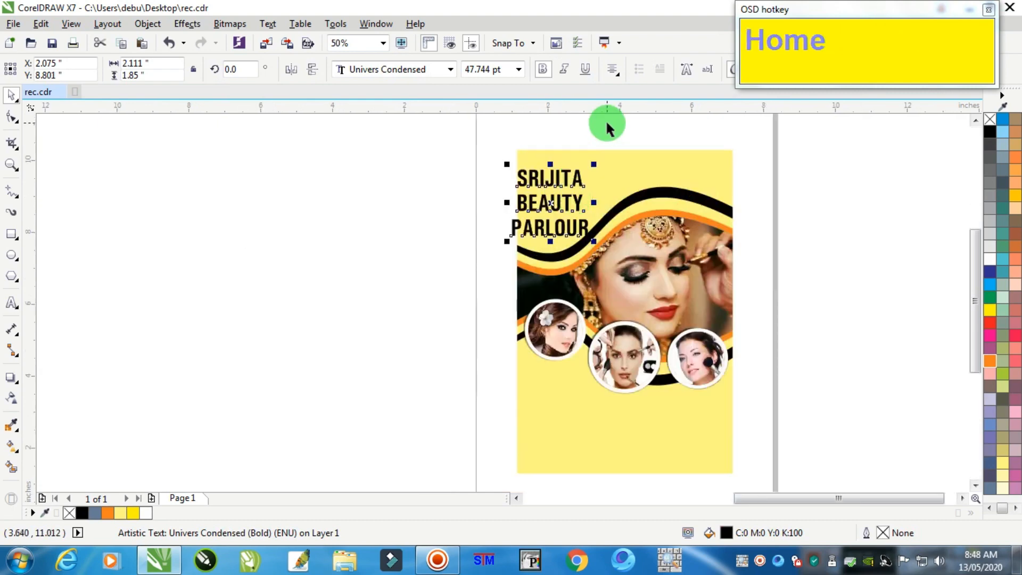
Fill the "SRIJITA BEAUTY PARLOUR" text with dark red, C 0, M 100, Y 100, K 50
left_click(990, 322)
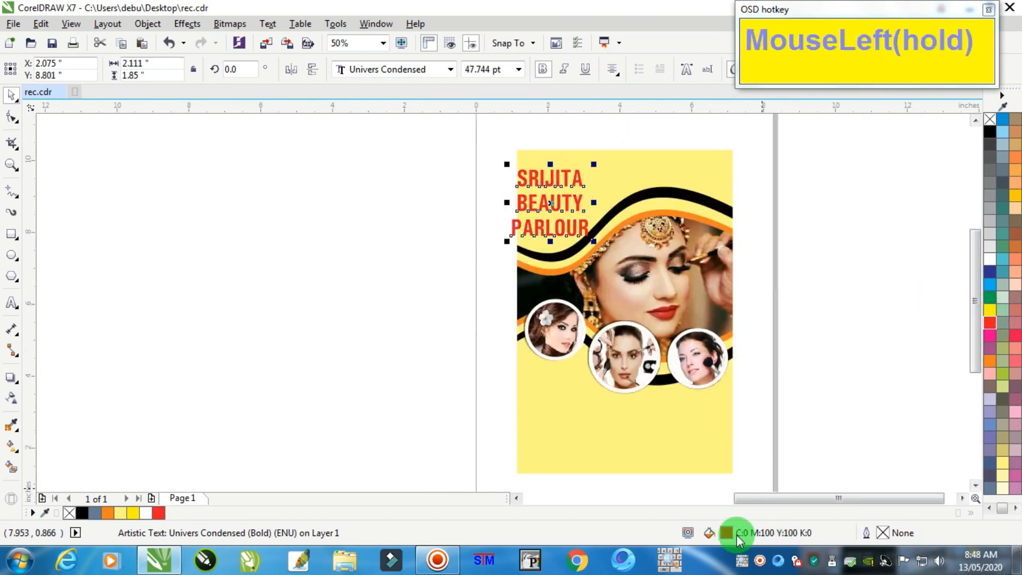
double_click(712, 520)
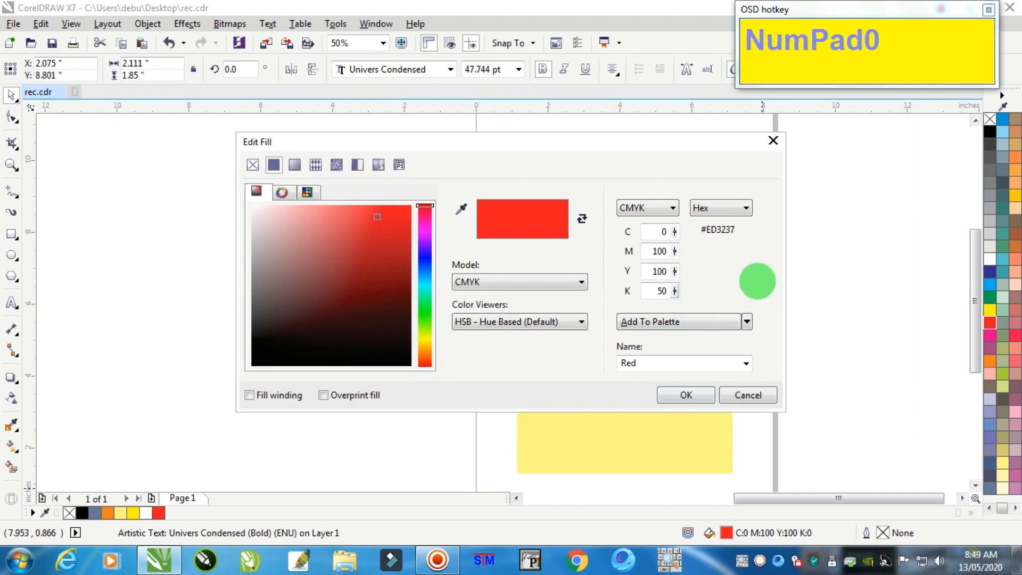
type("50")
key("Tab")
key("Return")
Move the parlour name inside the flyer's upper-left yellow area and narrow it to about 1.99 inches
scroll(576, 176, "up", 3)
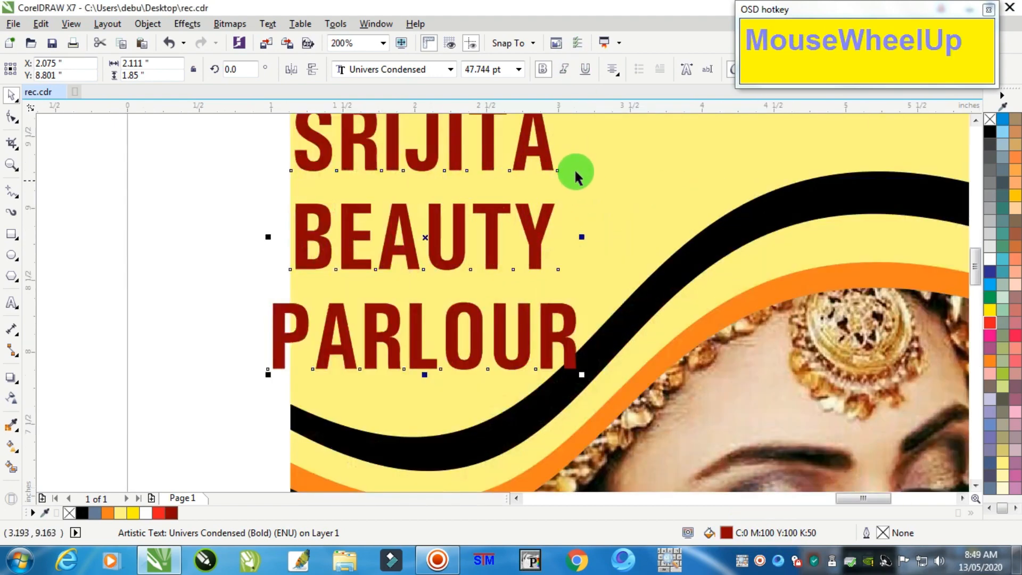
scroll(576, 176, "down", 2)
left_click_drag(552, 149, 566, 134)
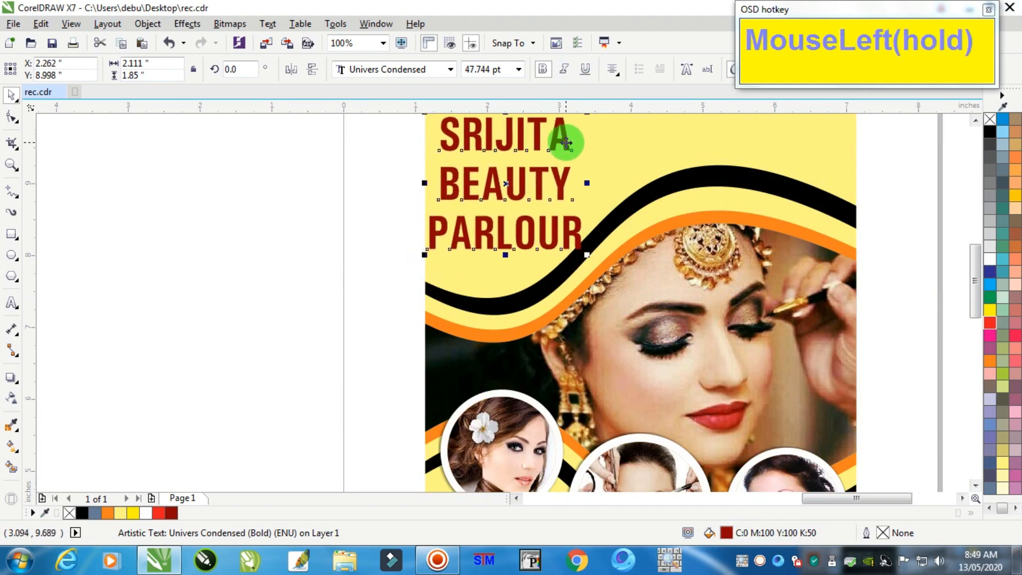
scroll(578, 131, "down", 2)
scroll(570, 124, "up", 2)
left_click_drag(558, 187, 556, 181)
left_click_drag(580, 236, 575, 234)
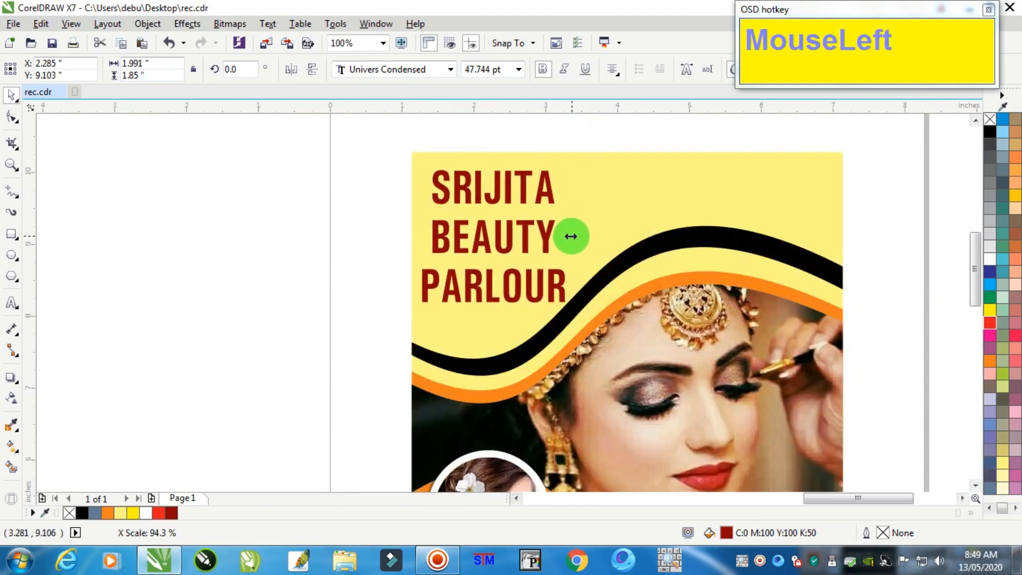
Fine-tune the parlour name's width to about 1.981 inches and nudge it to X 2.31, Y 9.103 inches
scroll(586, 238, "down", 2)
left_click(776, 219)
left_click_drag(425, 503, 527, 244)
left_click(456, 169)
left_click_drag(580, 283, 580, 283)
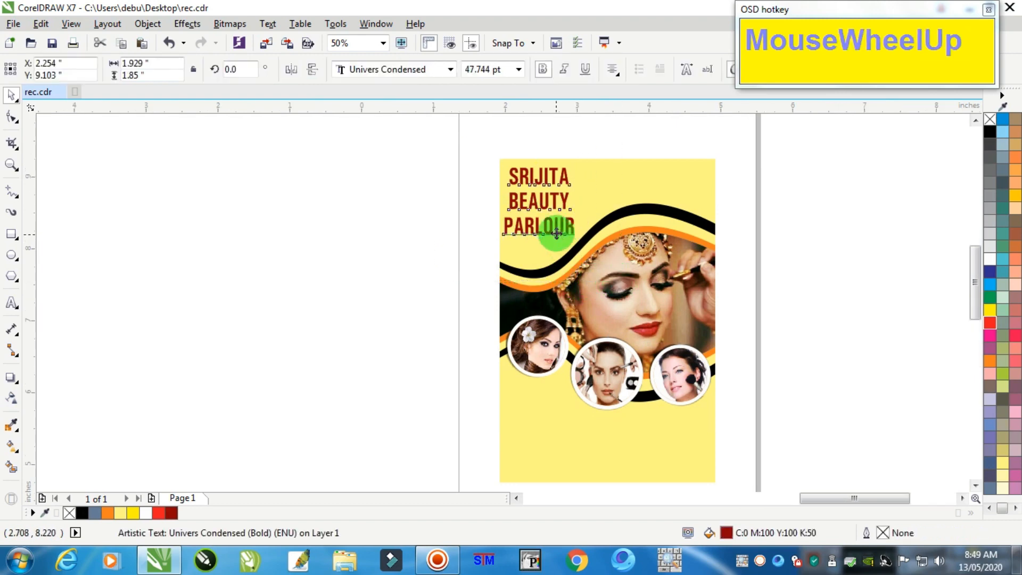
scroll(558, 228, "up", 2)
scroll(556, 228, "down", 2)
scroll(562, 212, "up", 2)
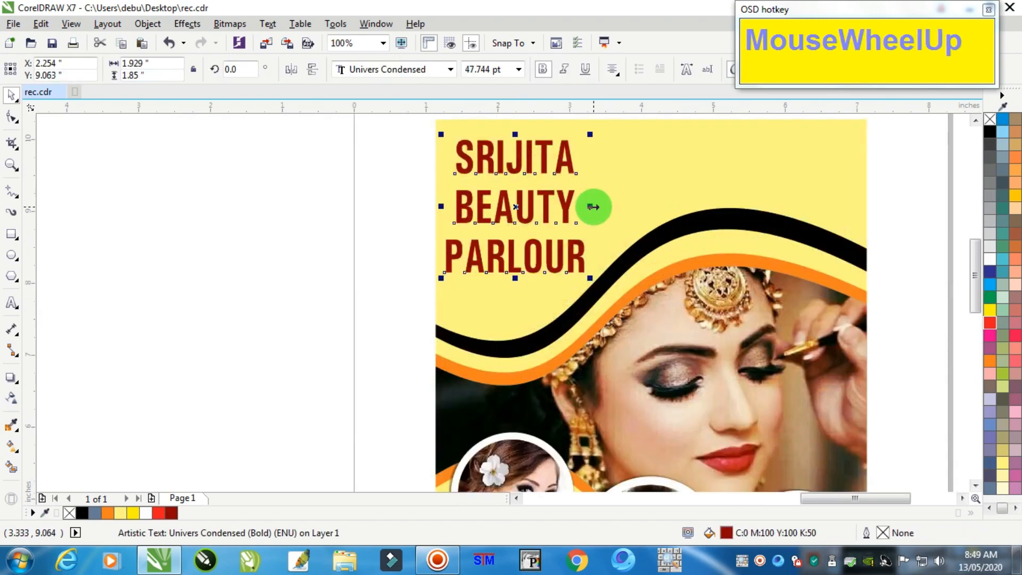
left_click_drag(590, 205, 593, 205)
key("Right")
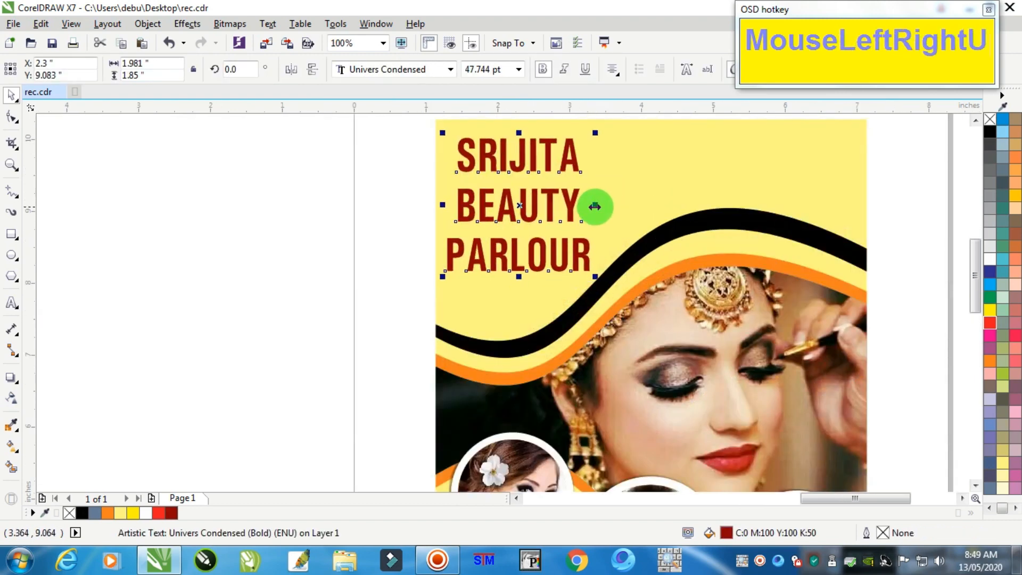
key("Up")
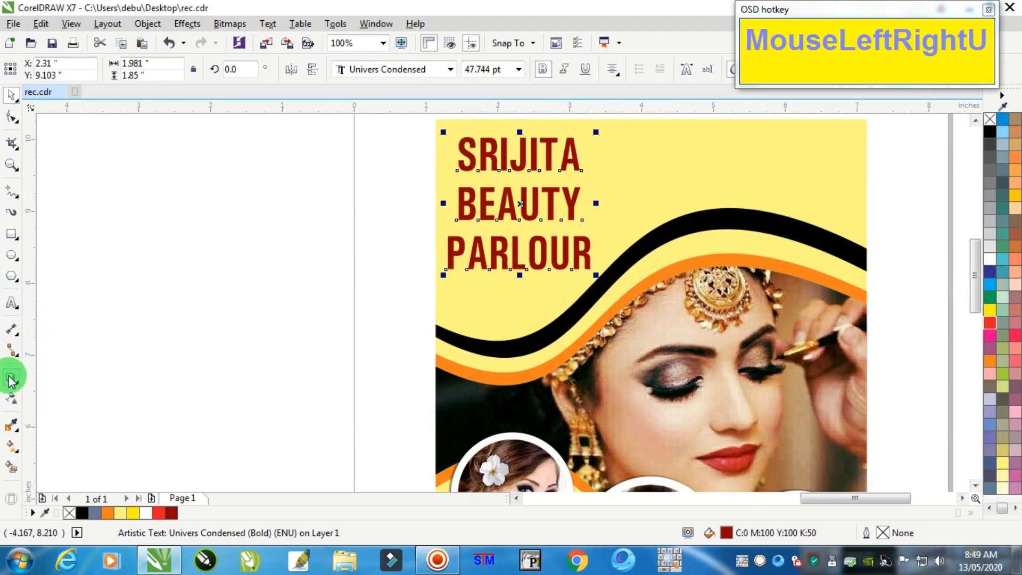
Add a short black drop shadow below the parlour name at 269 degrees, with opacity 53 and feathering 3, and deselect it
left_click(11, 377)
left_click_drag(515, 231, 517, 274)
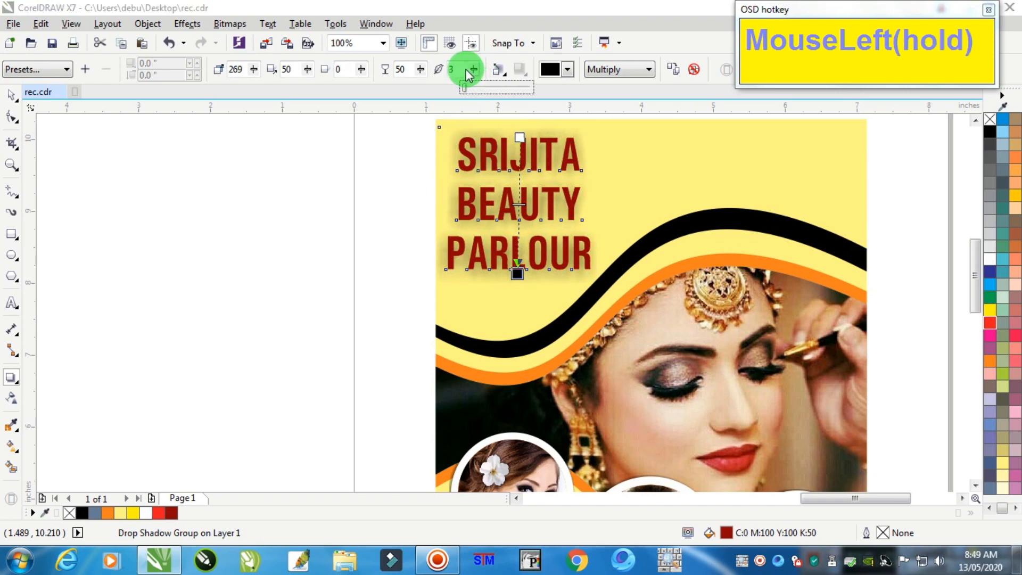
left_click(421, 73)
scroll(559, 283, "up", 2)
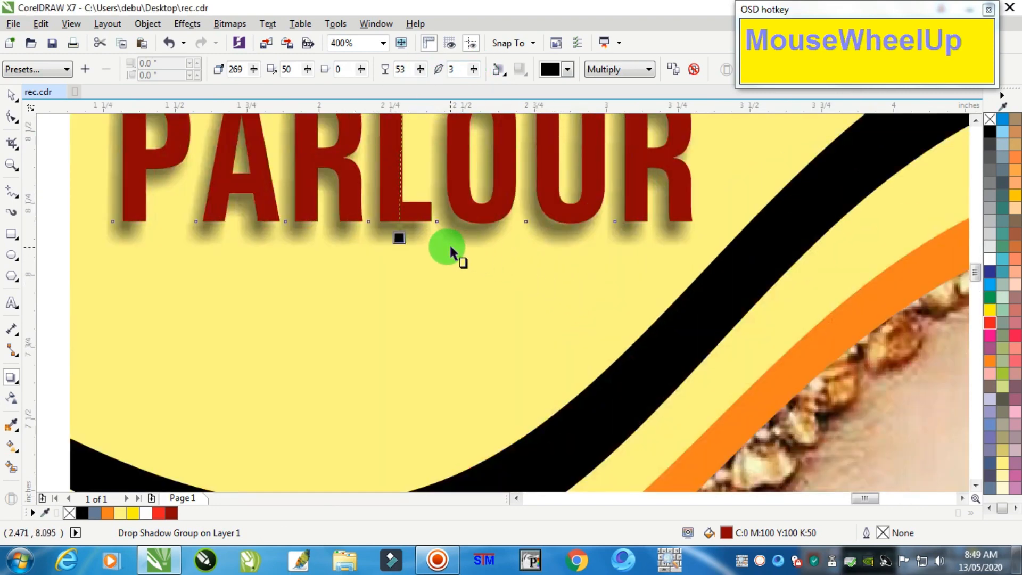
left_click_drag(399, 240, 397, 231)
scroll(397, 230, "down", 2)
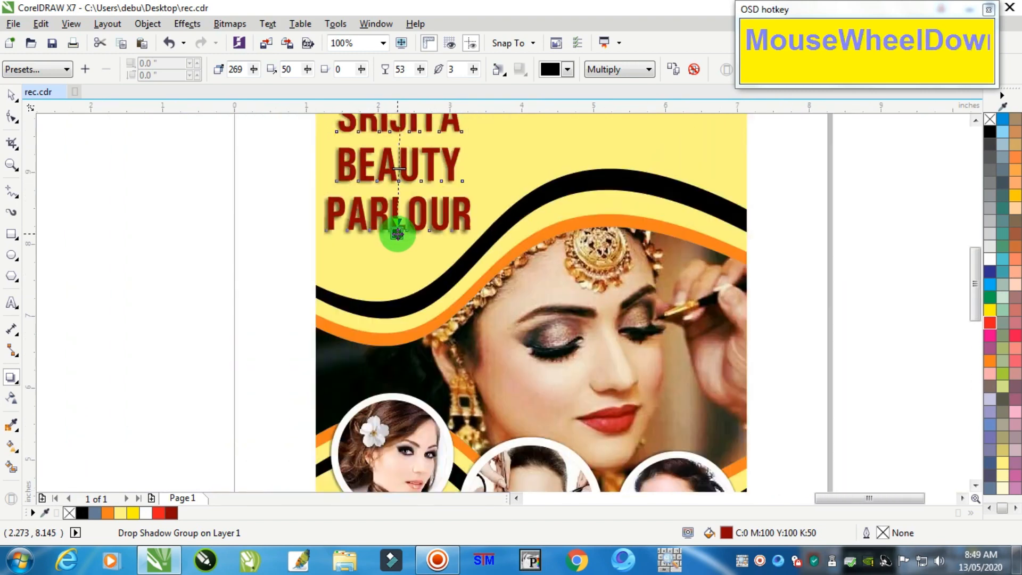
scroll(397, 233, "down", 1)
left_click(199, 181)
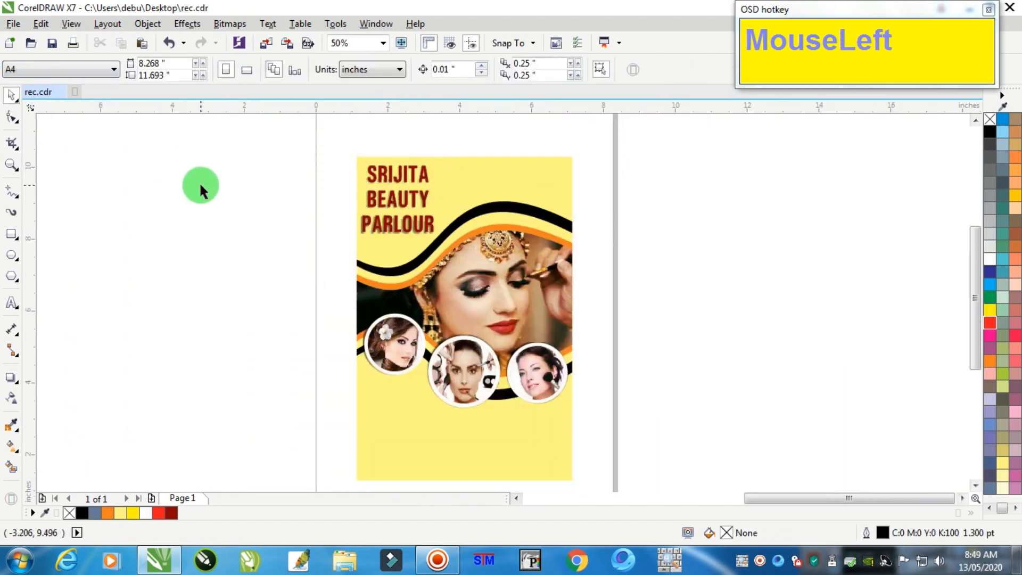
Place the "Best Beauty Salon For Ladies and Kids" text in front on the flyer's upper-right yellow area at about X 5.221, Y 9.608 inches
scroll(153, 178, "down", 5)
scroll(128, 189, "up", 3)
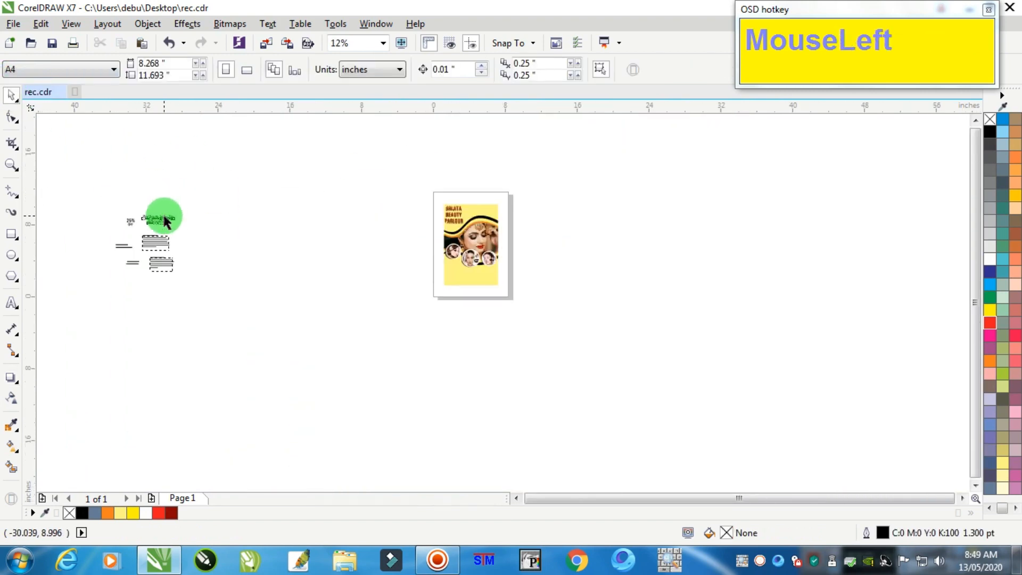
left_click(479, 202)
scroll(482, 203, "up", 3)
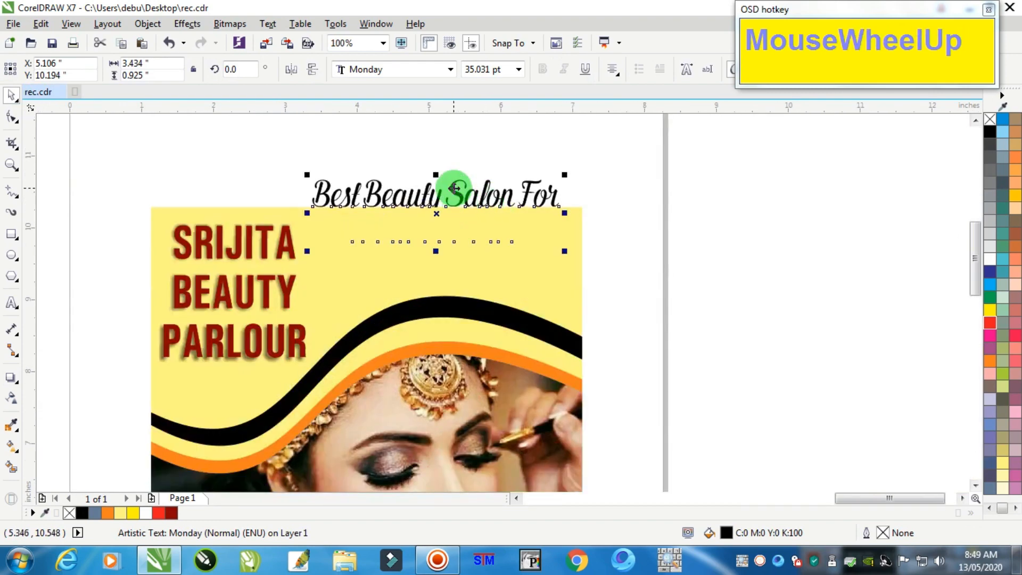
key("Home")
left_click_drag(468, 233, 456, 208)
scroll(438, 217, "up", 1)
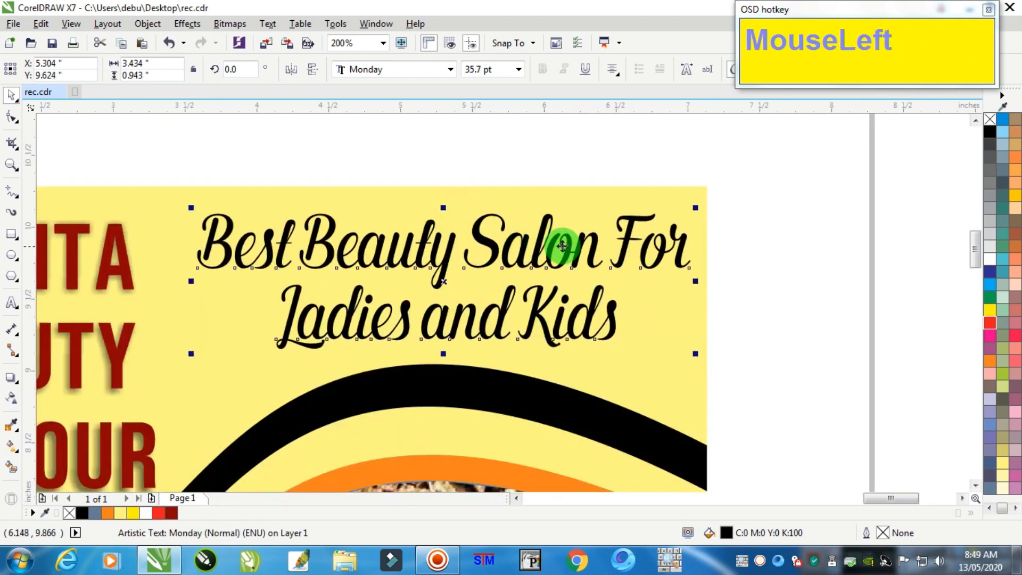
left_click_drag(554, 243, 554, 245)
Make a squashed copy of the yellow background, a strip 6 by about 0.873 inches along the flyer's bottom edge, and fill it black
scroll(553, 245, "down", 8)
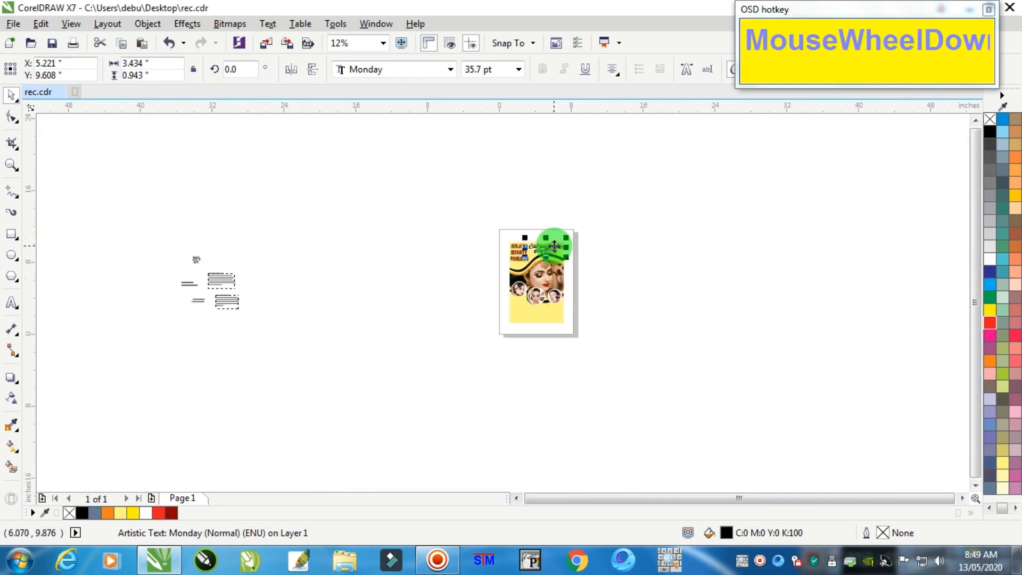
scroll(552, 272, "up", 2)
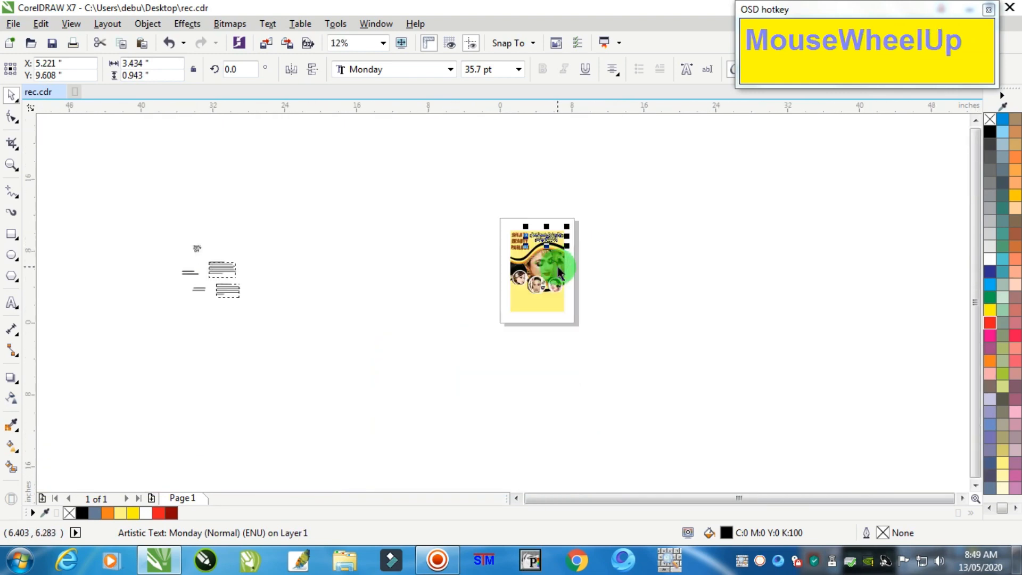
scroll(561, 272, "up", 2)
left_click(536, 379)
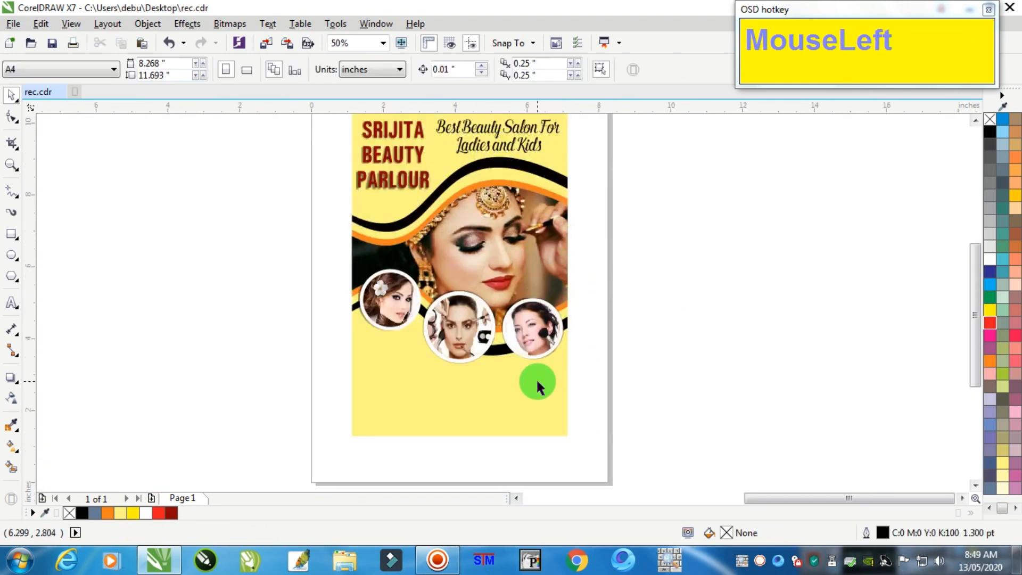
scroll(525, 320, "down", 1)
left_click_drag(499, 237, 506, 392)
right_click(506, 393)
scroll(507, 392, "up", 1)
left_click(983, 276)
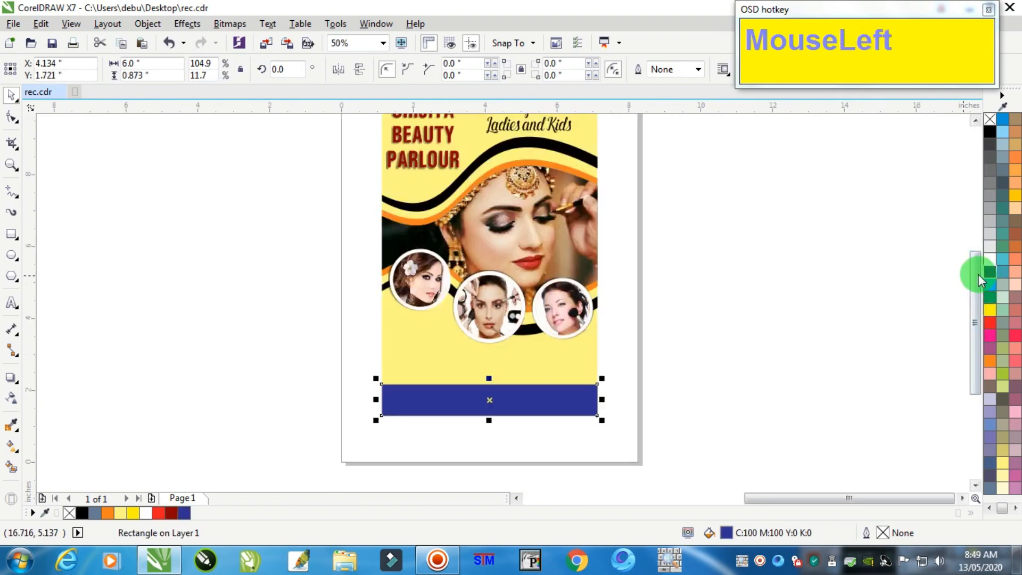
left_click(993, 132)
scroll(506, 388, "up", 1)
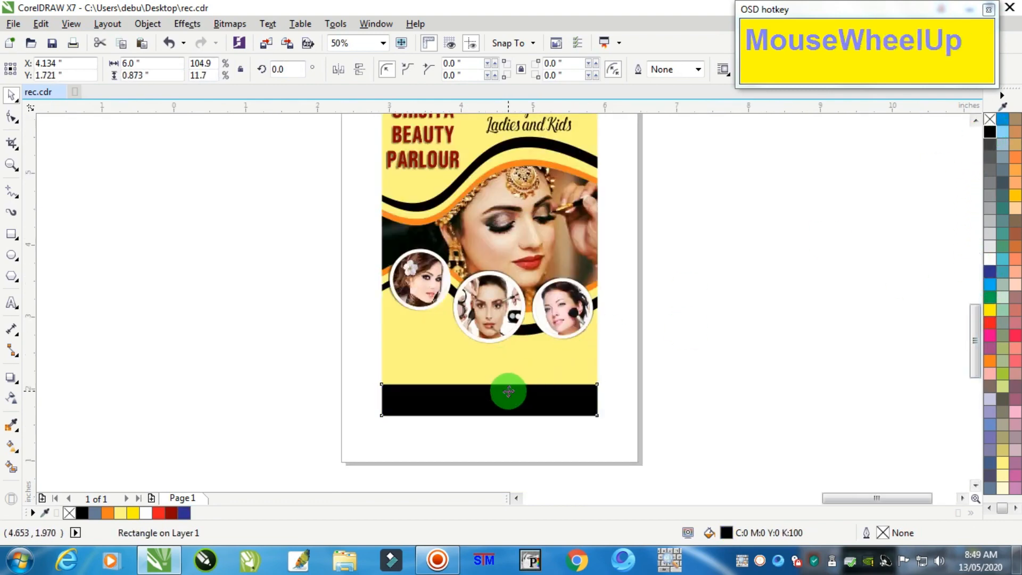
Narrow the black strip from its left side to about 3.158 inches and convert it to curves
left_click_drag(251, 409, 460, 442)
right_click(544, 414)
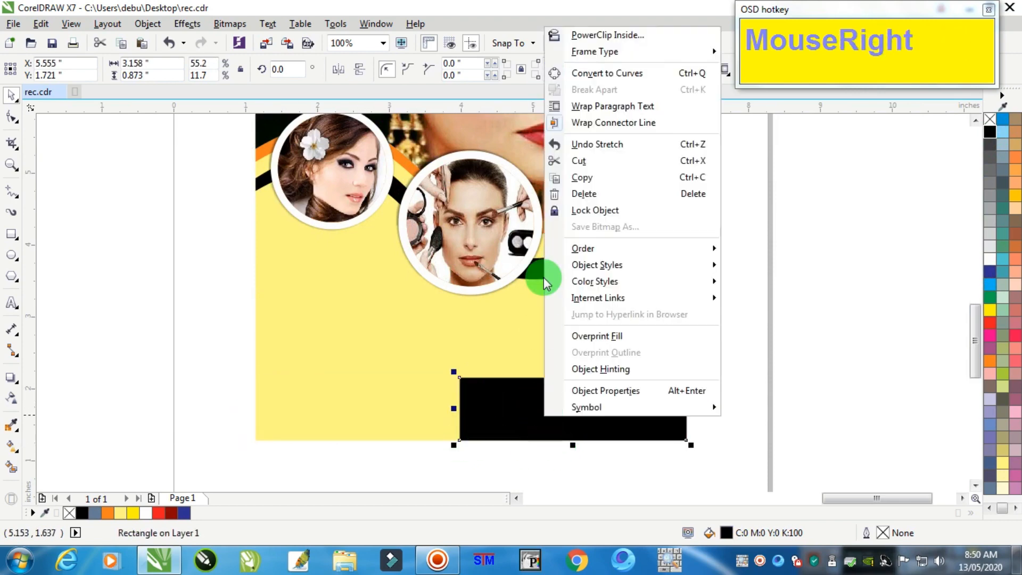
left_click(588, 73)
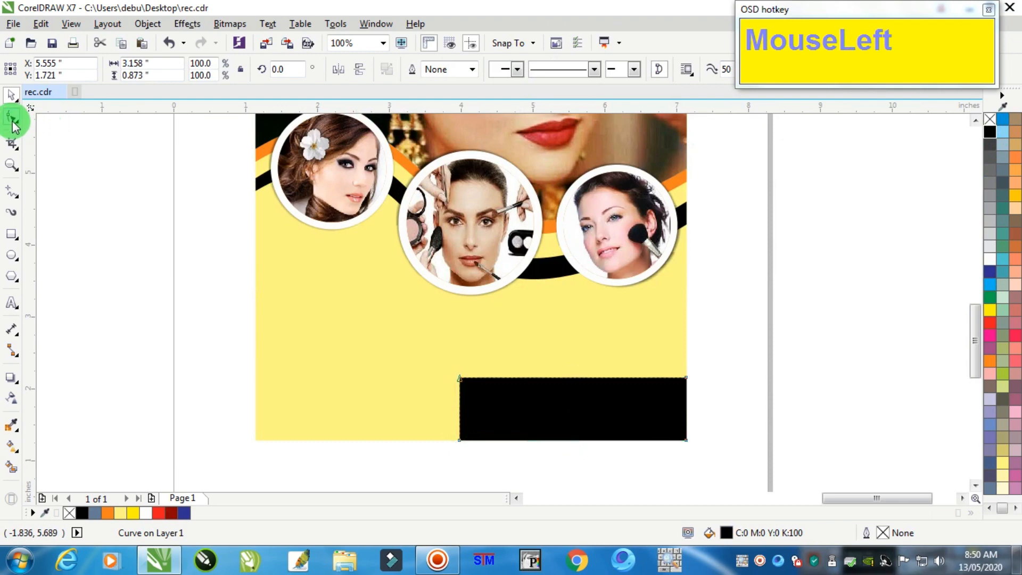
Delete the black shape's upper-left node to form a triangle and increase the triangle's height to about 0.967 inches
left_click(12, 116)
left_click_drag(487, 402, 487, 401)
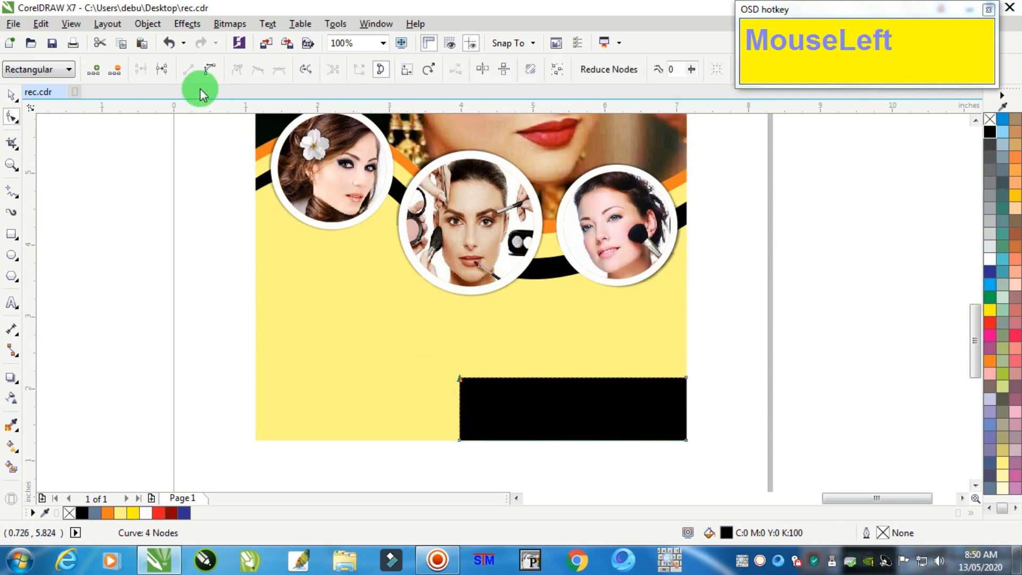
left_click(119, 71)
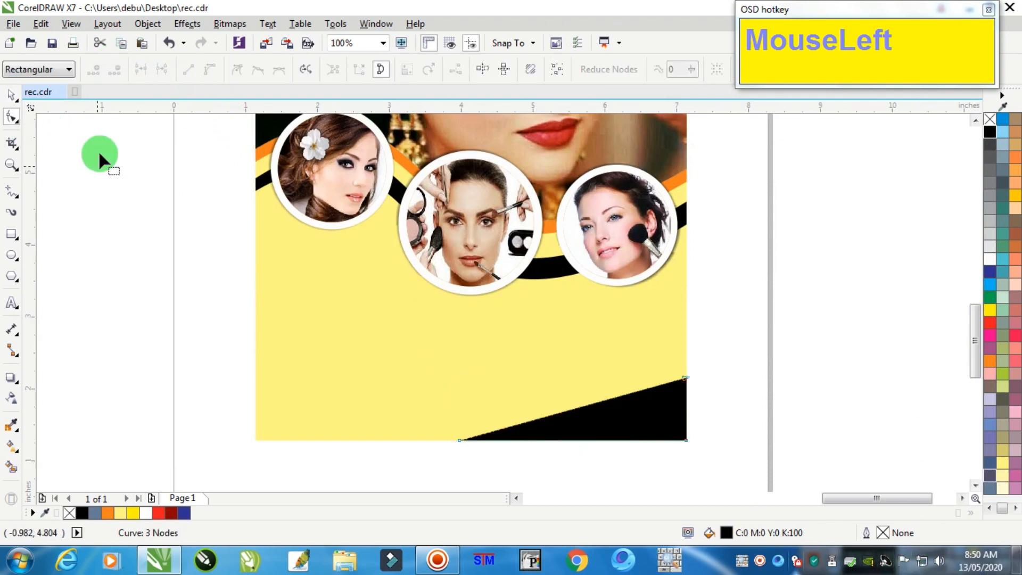
left_click(10, 96)
left_click(595, 401)
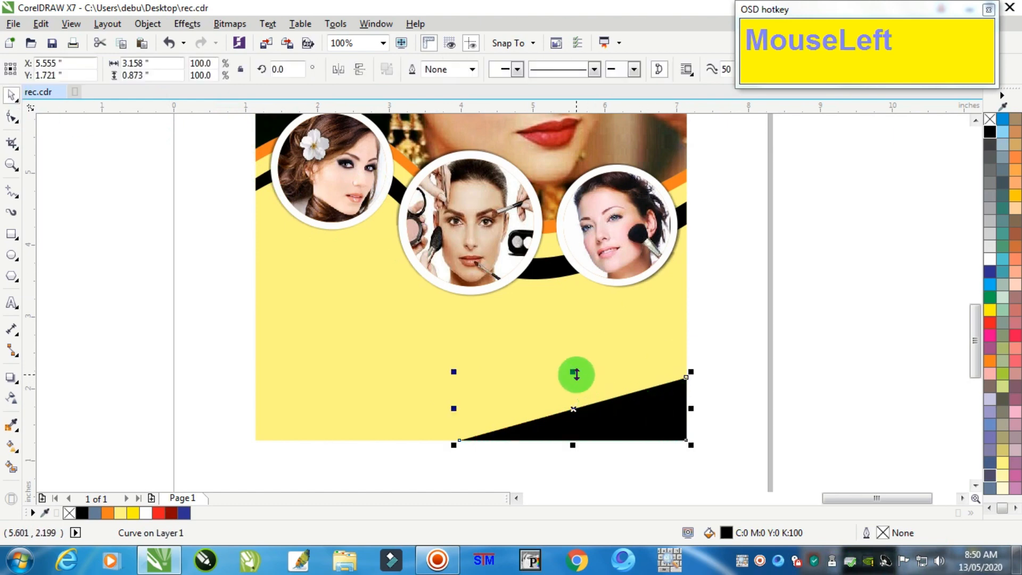
left_click_drag(576, 374, 576, 365)
Create a mirrored copy of the triangle in the flyer's lower-left corner, about 2.842 by 0.675 inches, and fill it orange
left_click_drag(691, 406, 255, 402)
right_click(255, 403)
left_click_drag(355, 371, 720, 379)
left_click(991, 360)
left_click(762, 376)
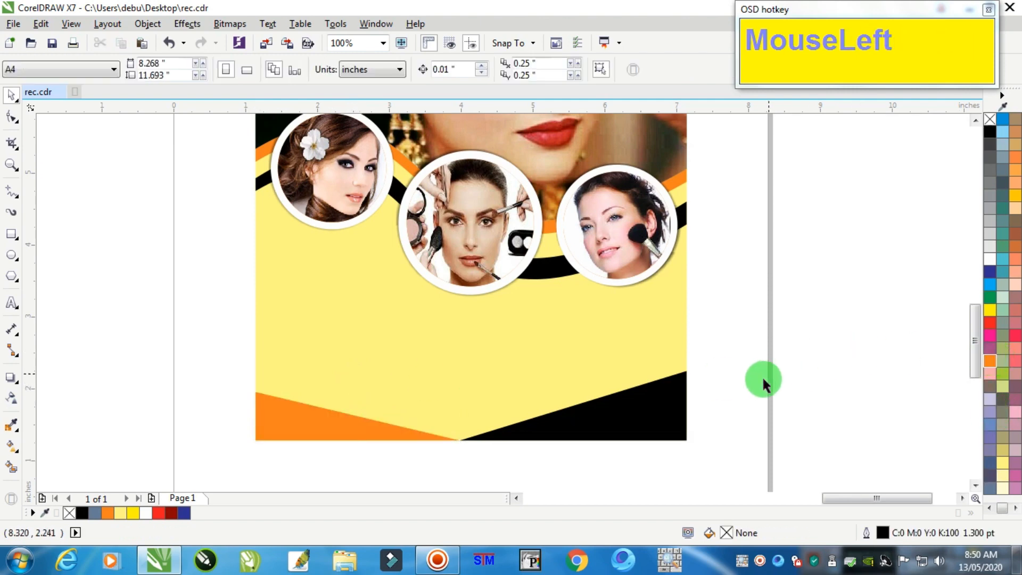
Widen the black triangle leftwards to about 4.137 inches so it overlaps the orange triangle, and clear the selection
scroll(759, 378, "down", 1)
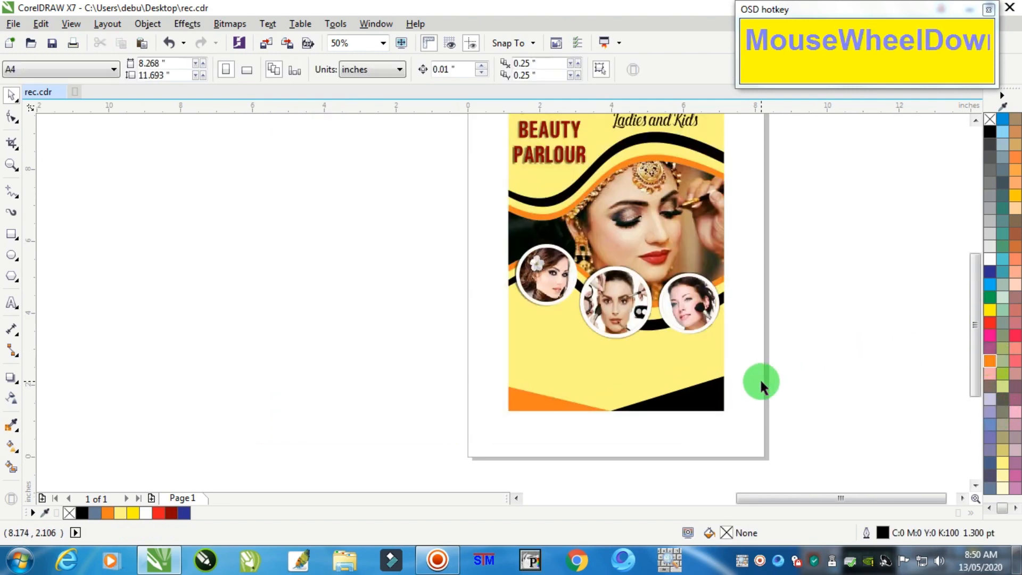
scroll(680, 404, "up", 1)
left_click(677, 404)
left_click_drag(535, 389, 476, 396)
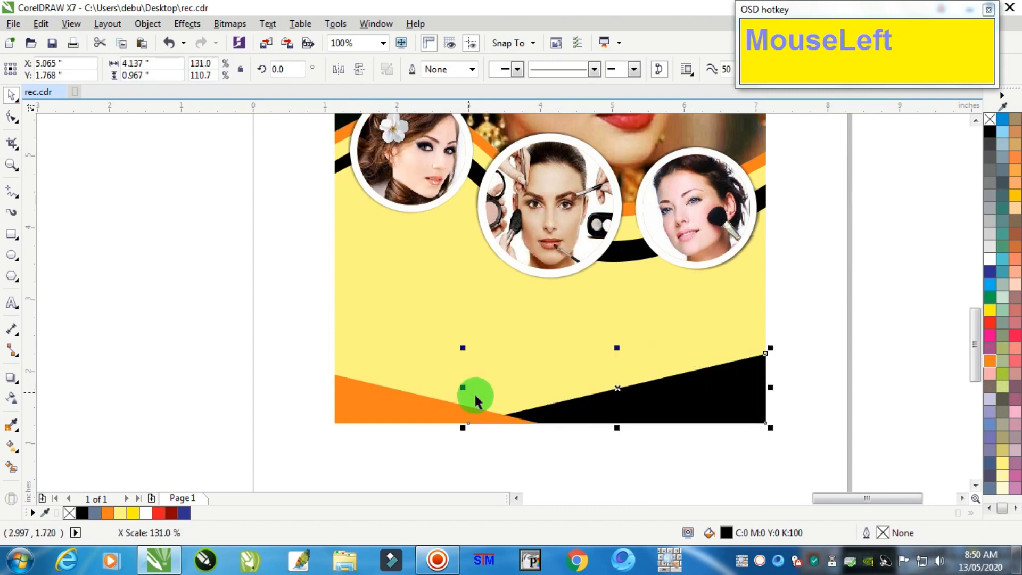
left_click(443, 404)
scroll(587, 389, "down", 2)
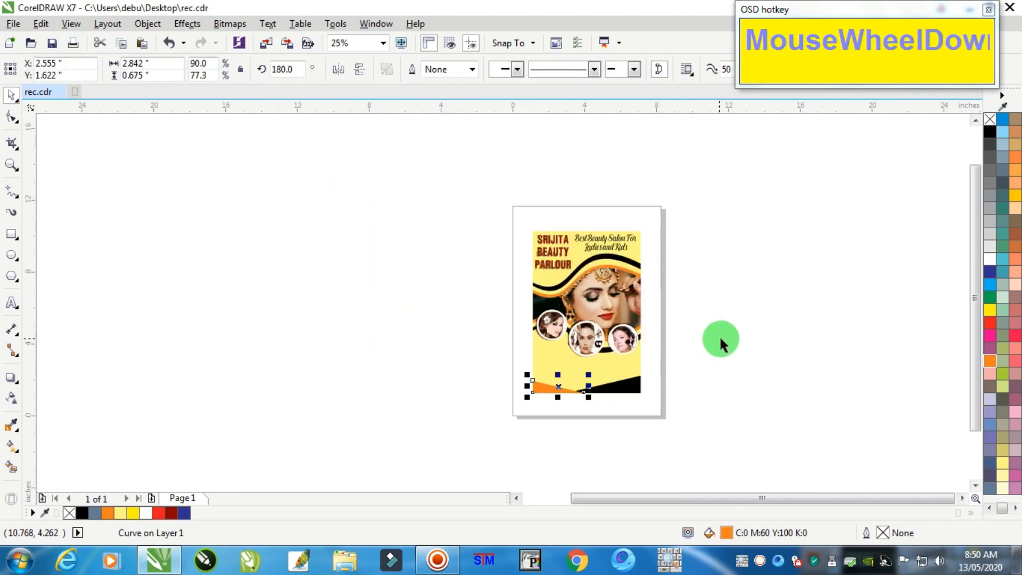
left_click(720, 341)
Move the "Contact us" text onto the black triangle in the flyer's lower-right corner, fill it white and position it at about X 6.362, Y 1.606 inches
scroll(721, 373, "up", 1)
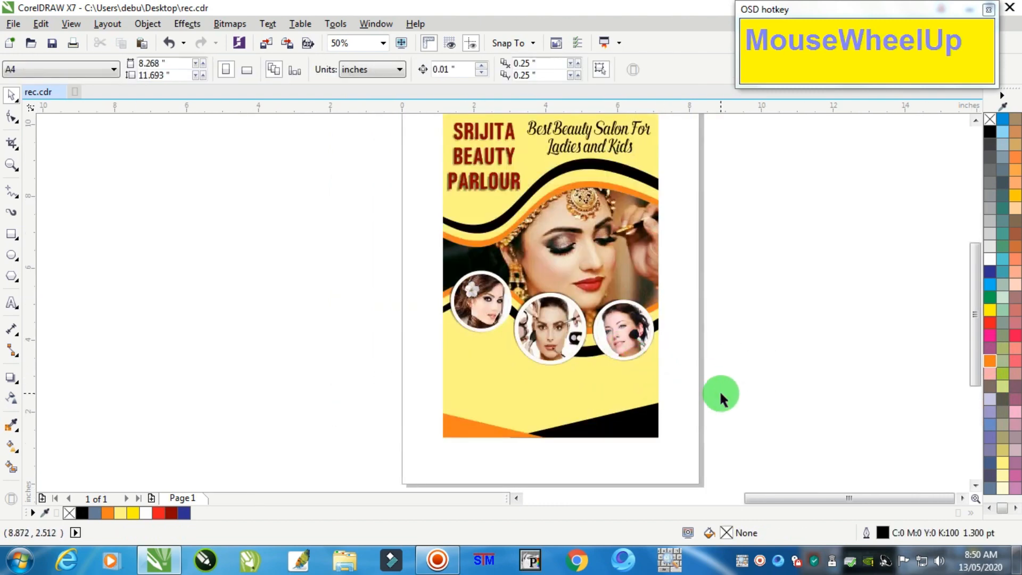
scroll(725, 384, "down", 2)
scroll(375, 384, "up", 2)
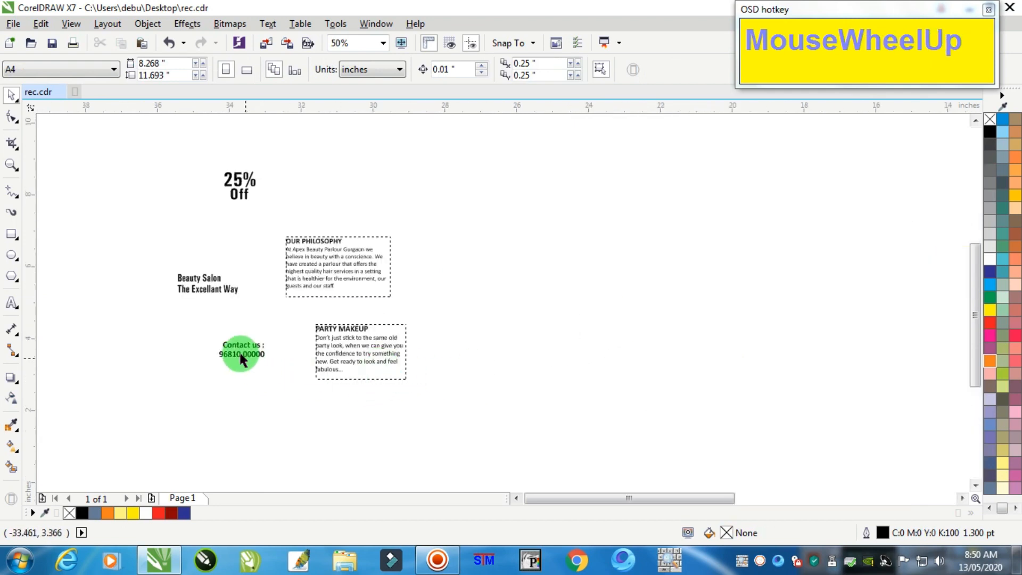
left_click_drag(240, 358, 782, 372)
scroll(880, 402, "down", 5)
scroll(907, 400, "up", 1)
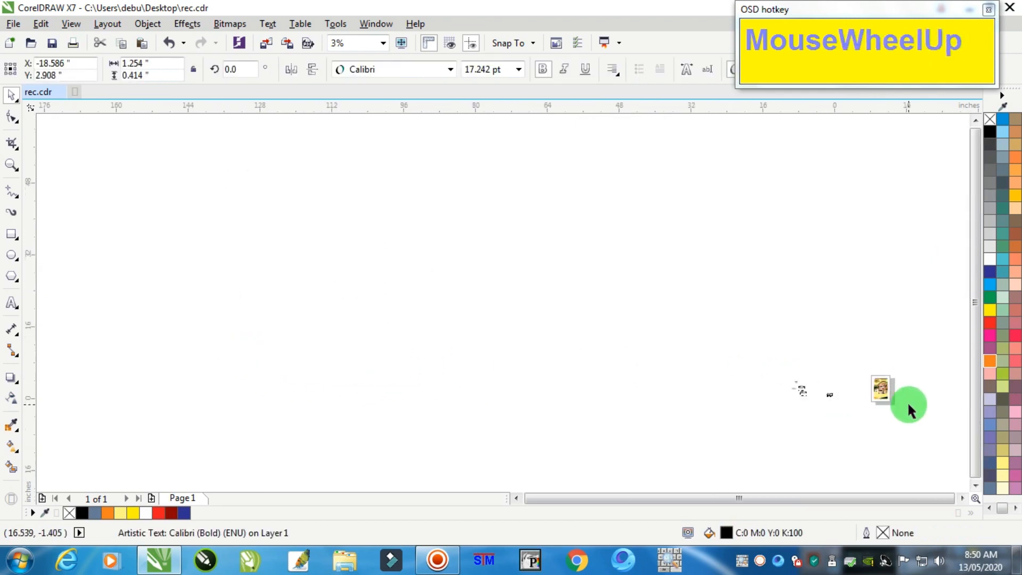
scroll(907, 401, "up", 2)
left_click_drag(596, 367, 816, 376)
scroll(820, 375, "up", 3)
left_click(990, 260)
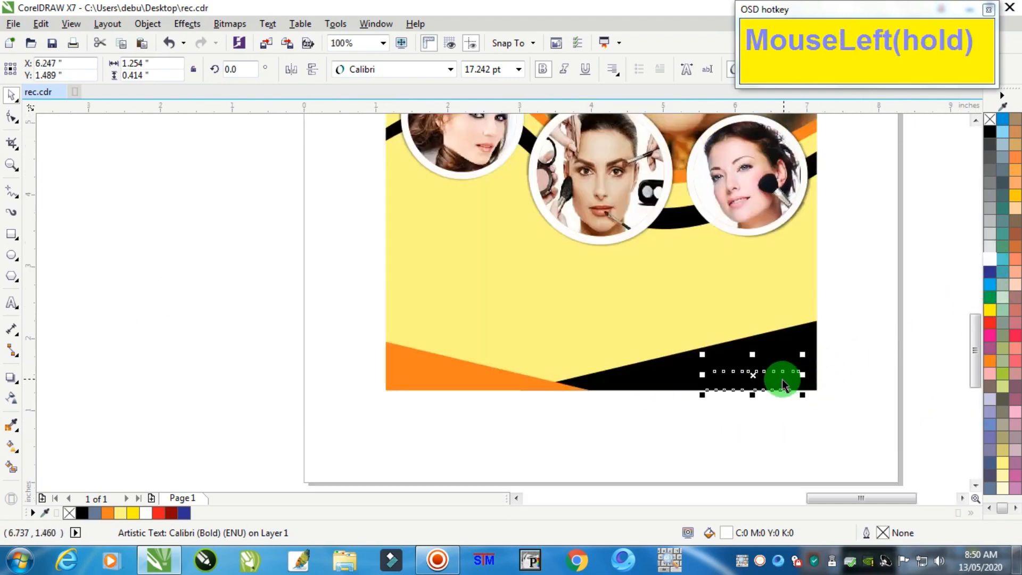
left_click_drag(753, 372, 761, 365)
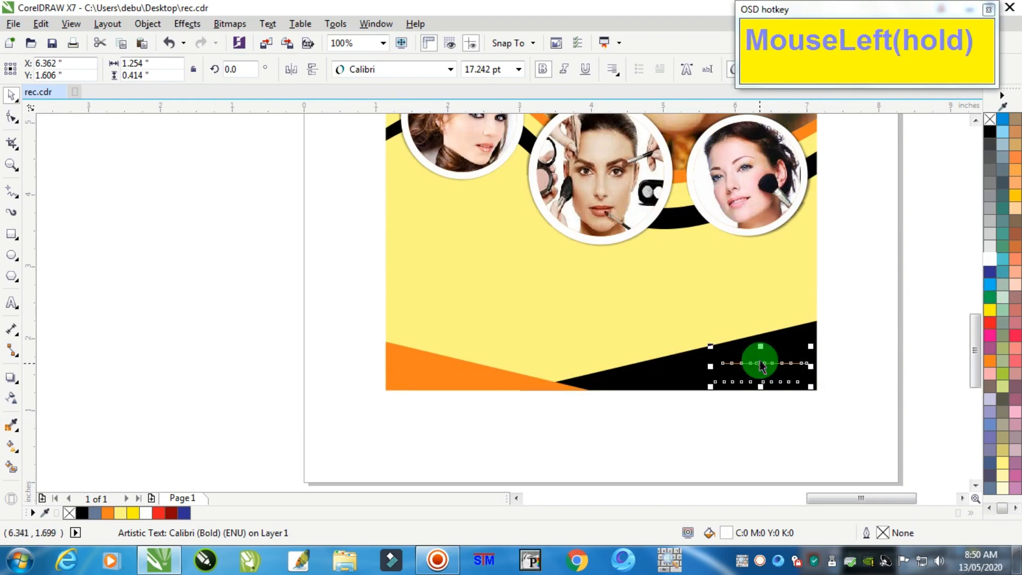
Bring the "Contact us" text in front of the black triangle and reduce both bottom triangles' combined height to about 0.883 inches
key("ctrl+Home")
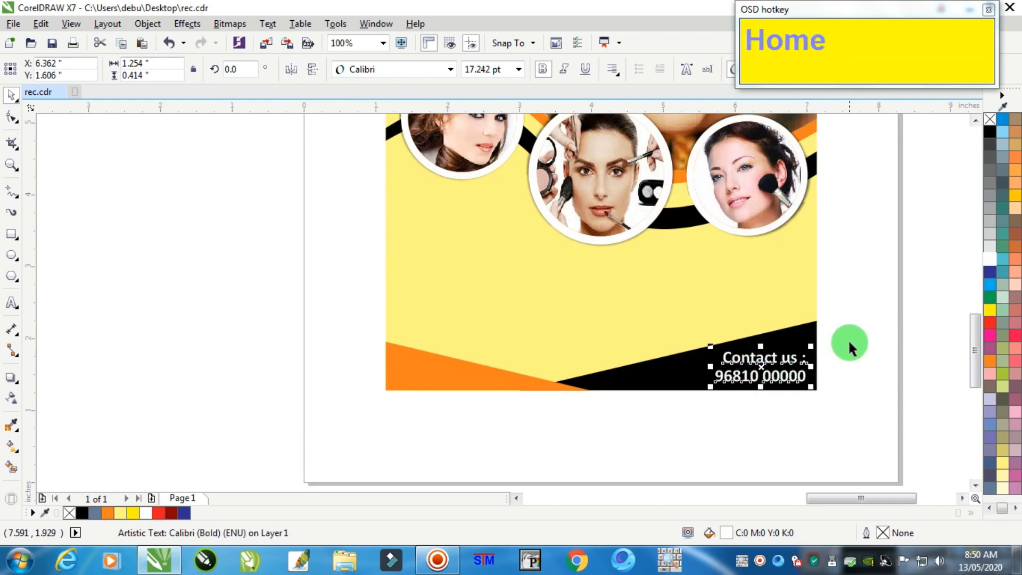
left_click(865, 333)
left_click(745, 335)
left_click(445, 360, "shift")
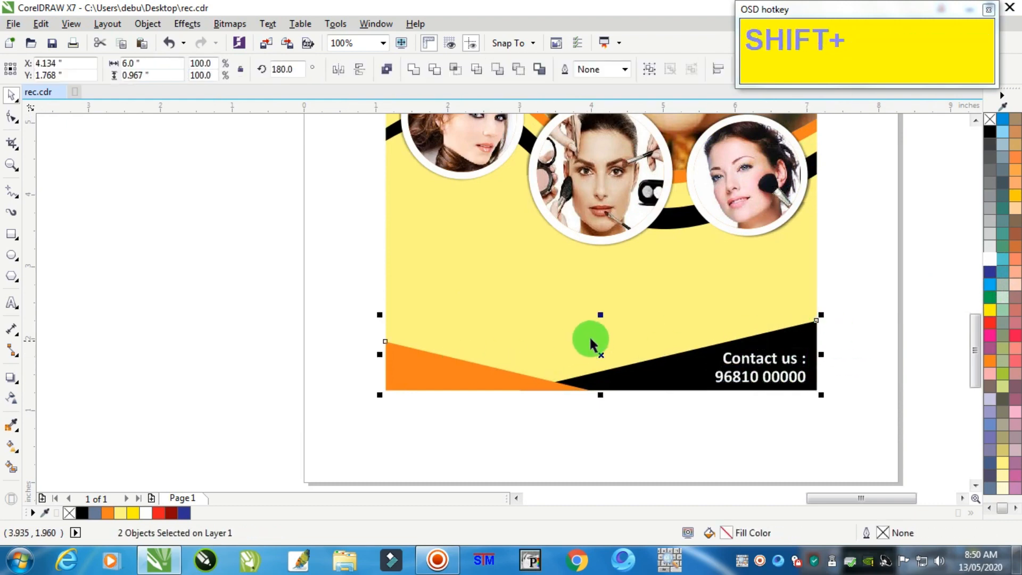
left_click_drag(600, 318, 607, 323)
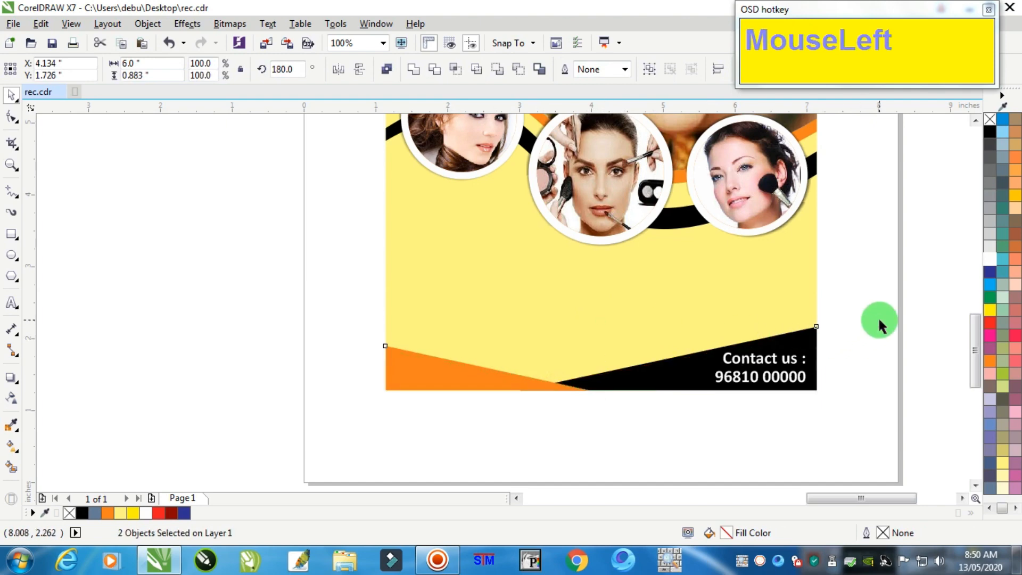
left_click_drag(877, 318, 659, 418)
scroll(637, 435, "down", 3)
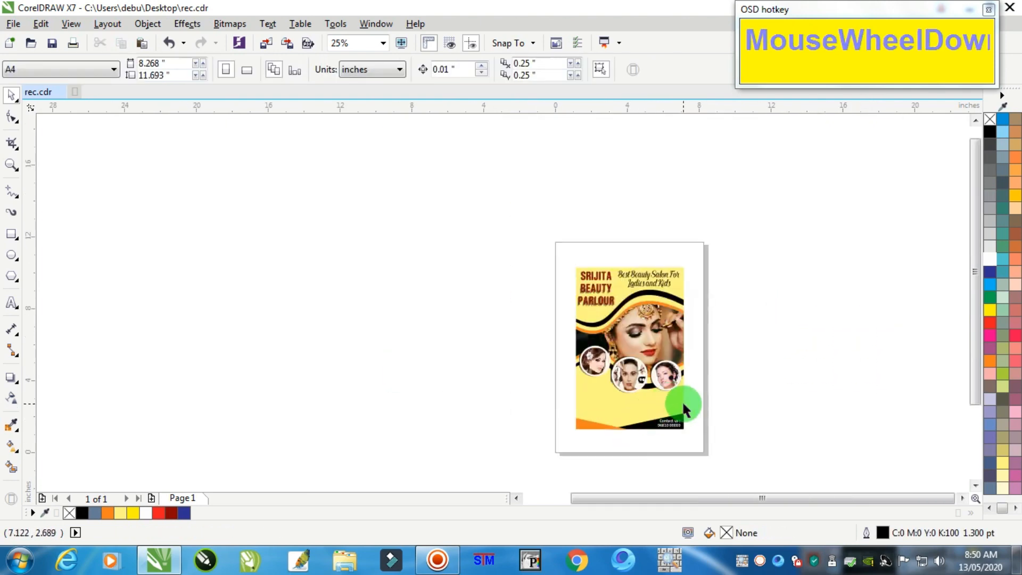
Draw a star about 1.019 by 1.017 inches in the empty area left of the flyer
scroll(597, 325, "up", 3)
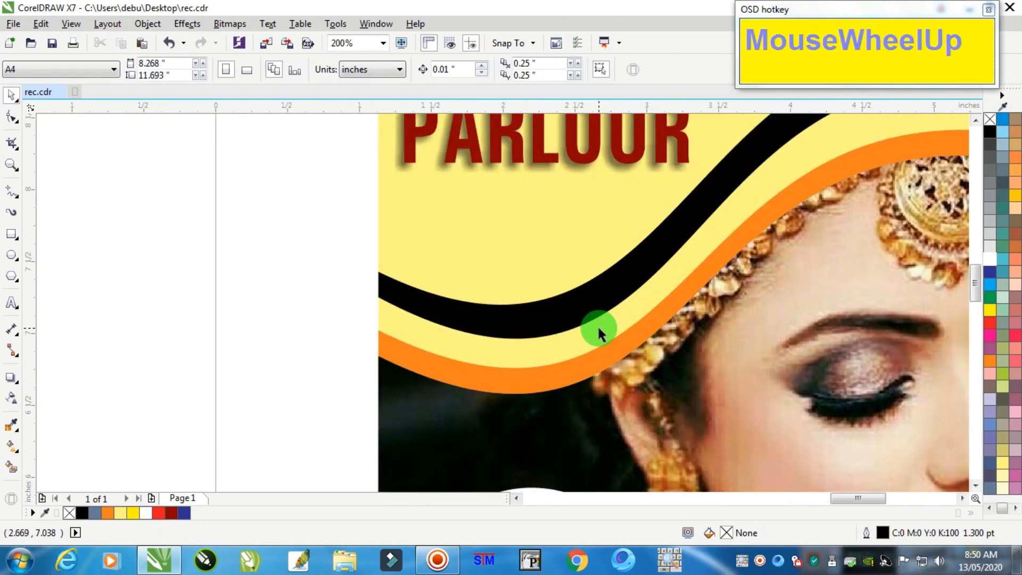
left_click(12, 277)
left_click_drag(13, 282, 57, 290)
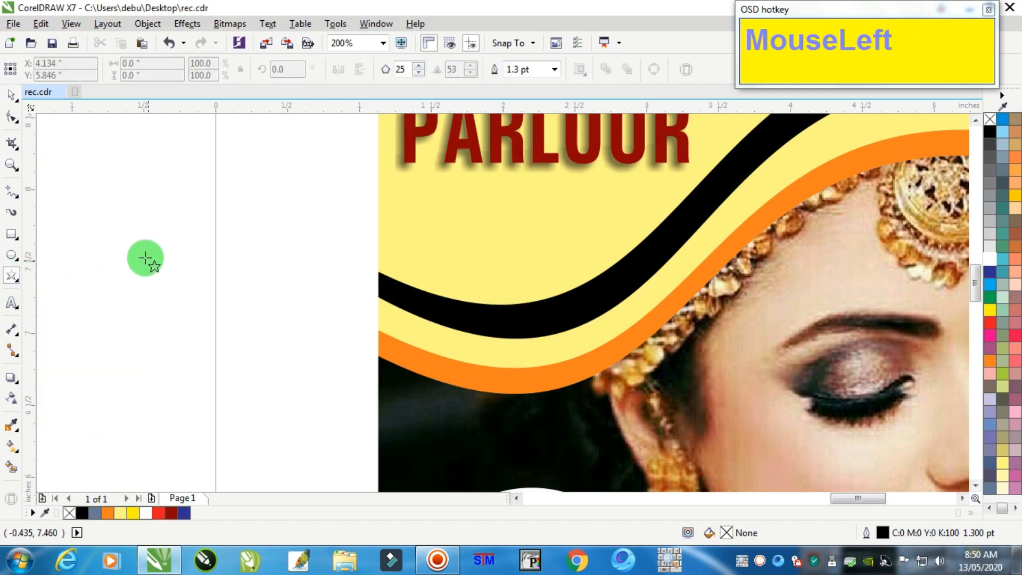
left_click_drag(130, 240, 285, 395)
Set the star's sharpness to 18 and its number of points to 35, trying 18 and 50 points first
left_click(412, 69)
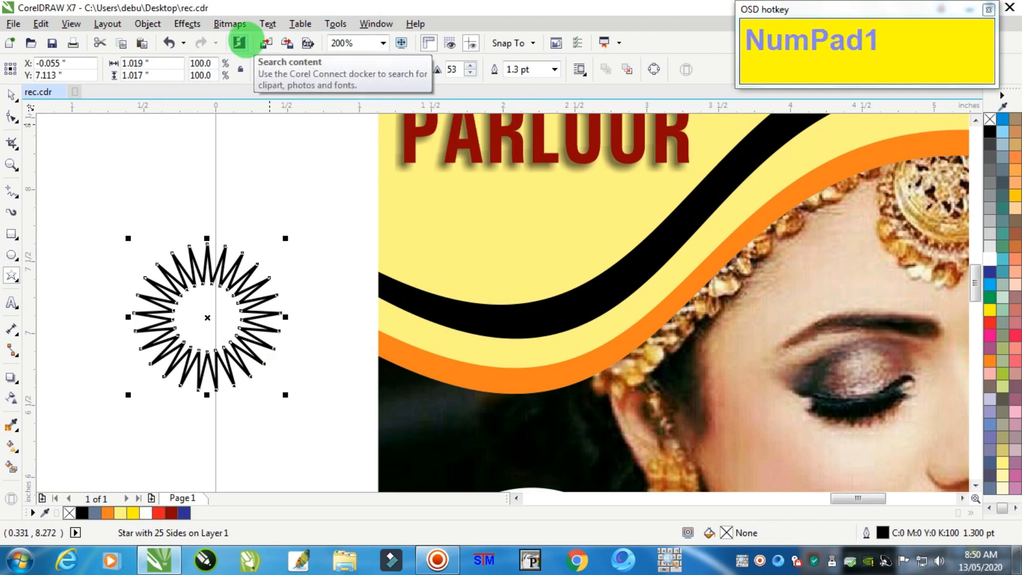
key("Tab")
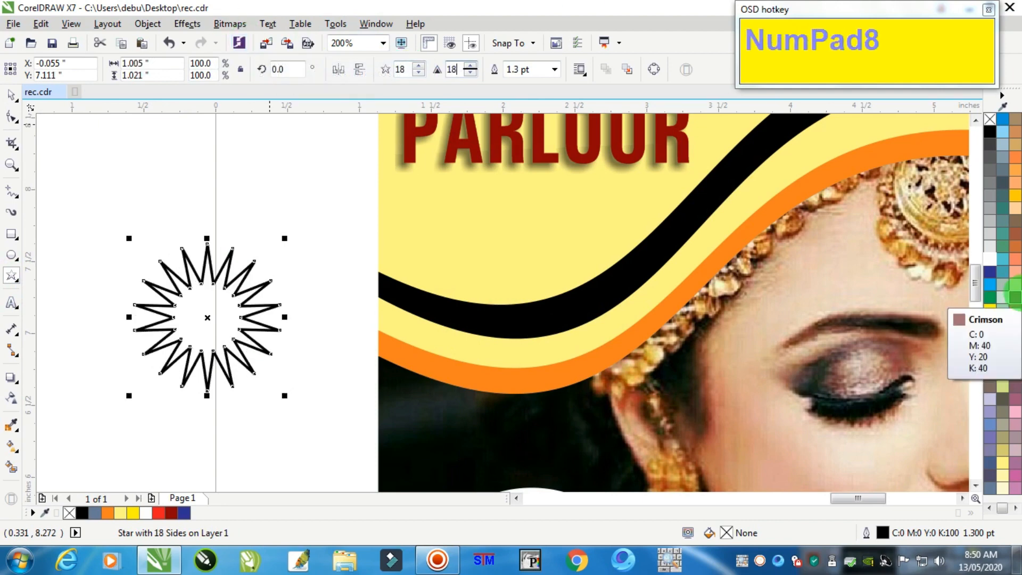
key("Tab")
type("50")
key("Return")
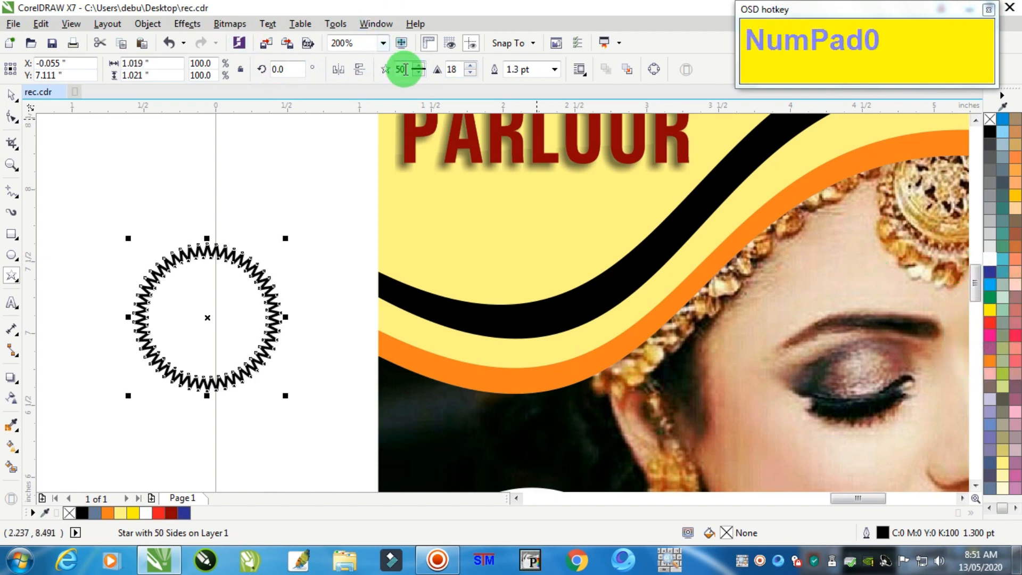
left_click_drag(405, 69, 269, 41)
type("35")
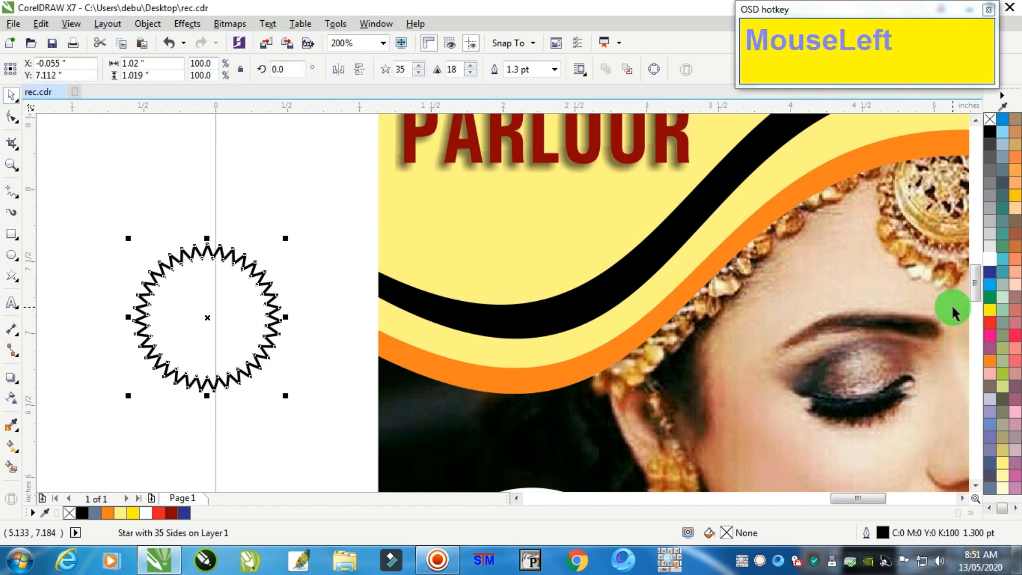
Fill the star with orange and remove its outline
left_click(990, 360)
right_click(991, 121)
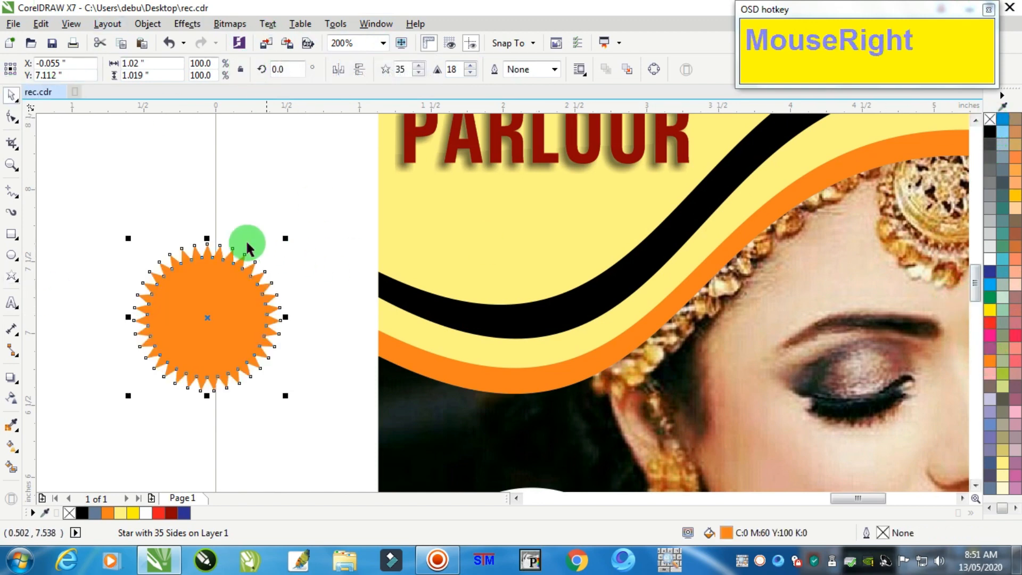
left_click(244, 239)
Draw a circle about 0.854 inches in diameter over the star's upper part and give it a white outline
left_click(13, 258)
mouse_move(138, 173)
left_mouse_down()
mouse_move(219, 297)
mouse_move(271, 306)
left_mouse_up()
right_click(985, 259)
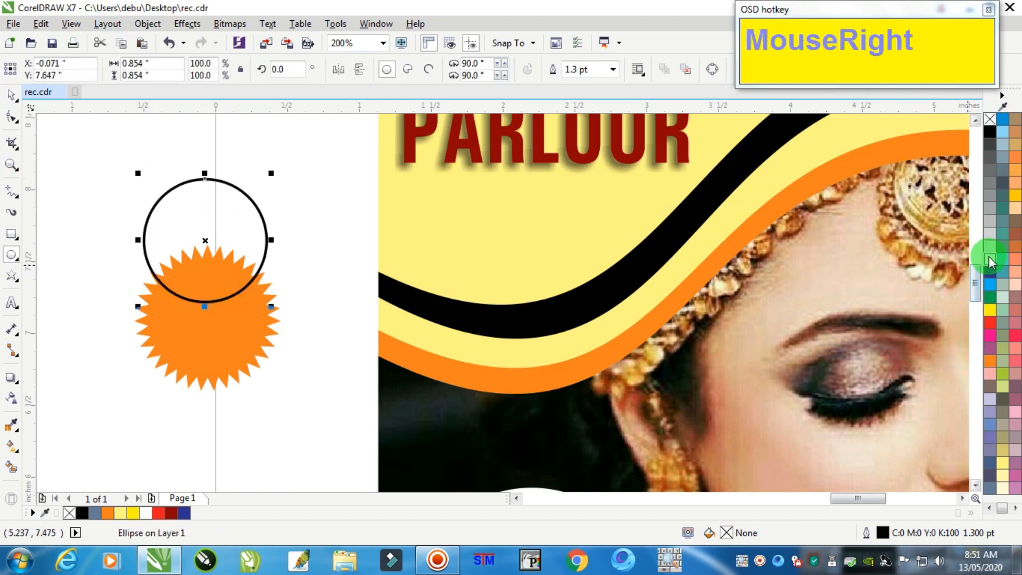
Align the circle with the orange star so both share the same horizontal and vertical centre
left_click(13, 97)
left_click(258, 319, "shift")
key("c")
key("e")
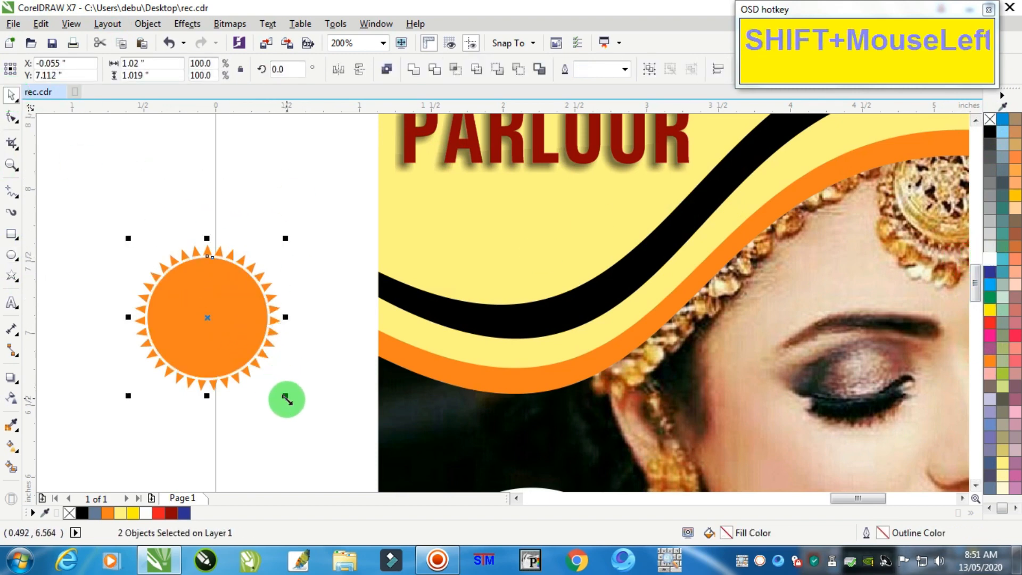
left_click(285, 397)
Shrink the circle about its centre to roughly 0.769 inches and set its outline width to 1.5 pt
left_click(232, 269)
scroll(260, 246, "up", 1)
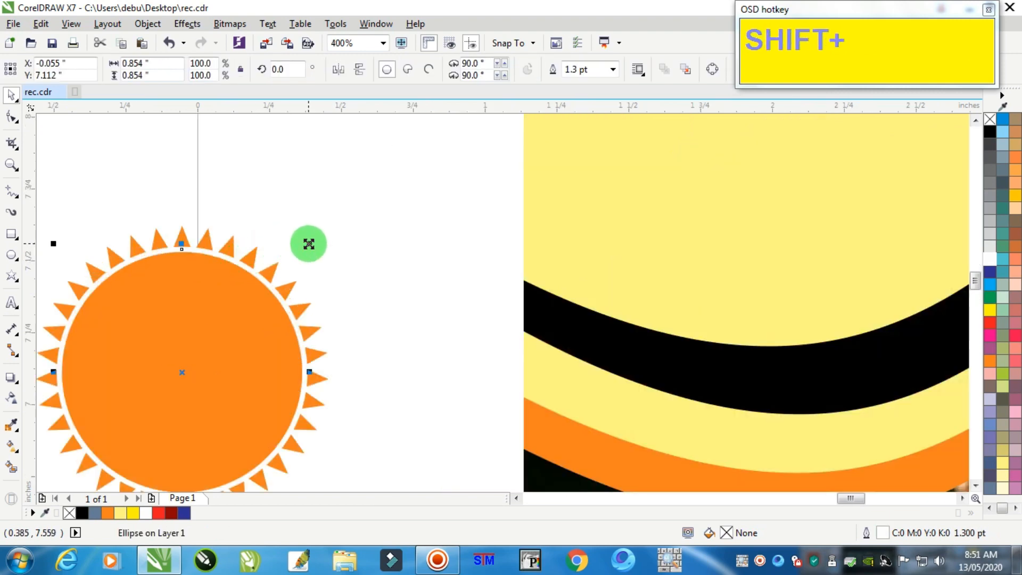
left_click_drag(309, 242, 300, 254)
key("F12")
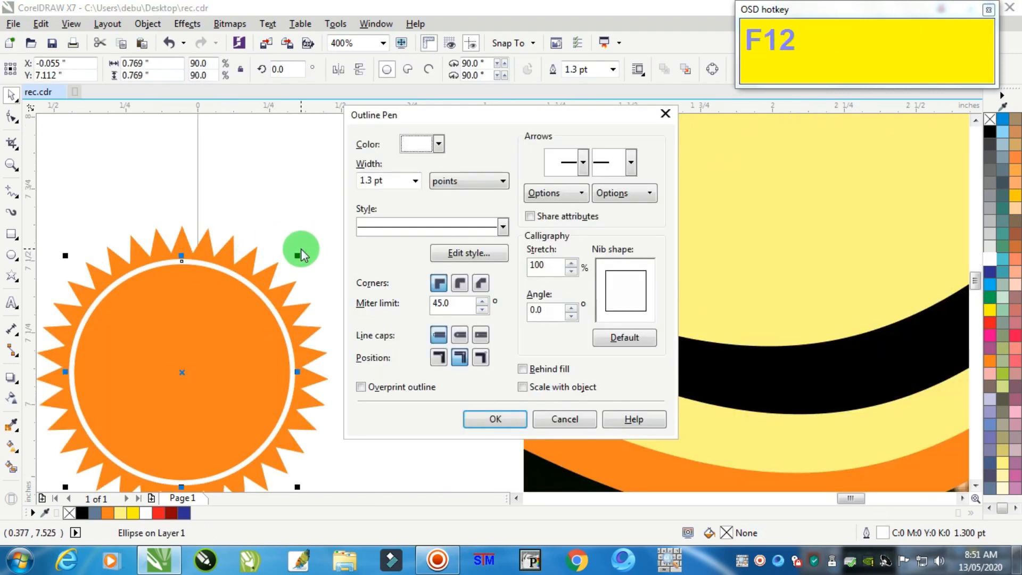
type("1.5")
key("Return")
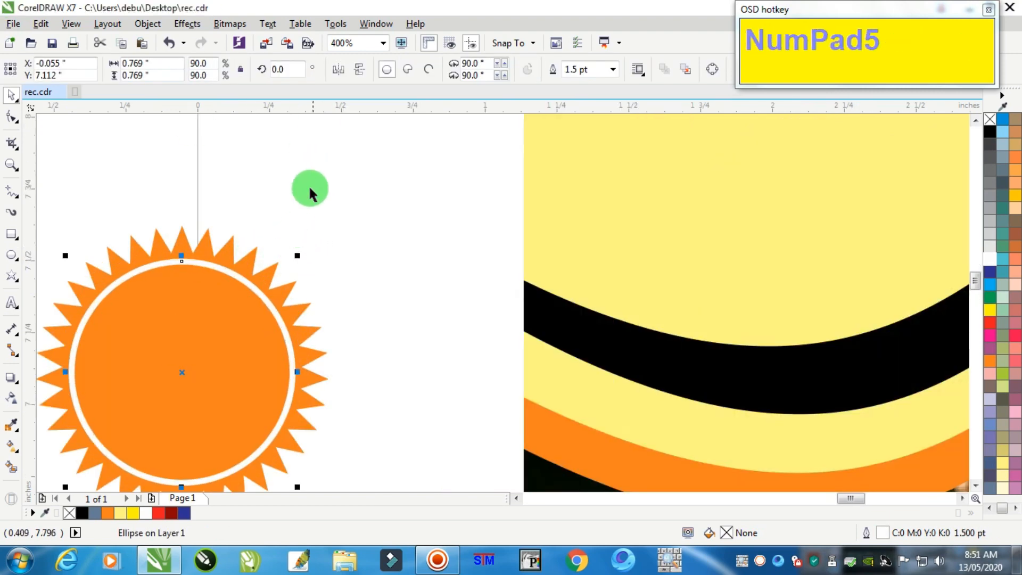
Move the star and circle badge onto the flyer between the title and first portrait, and enlarge it to about 1.494 by 1.493 inches
scroll(278, 245, "down", 1)
left_click(255, 221)
left_click_drag(114, 199, 366, 431)
left_click_drag(226, 282, 518, 302)
scroll(600, 296, "down", 2)
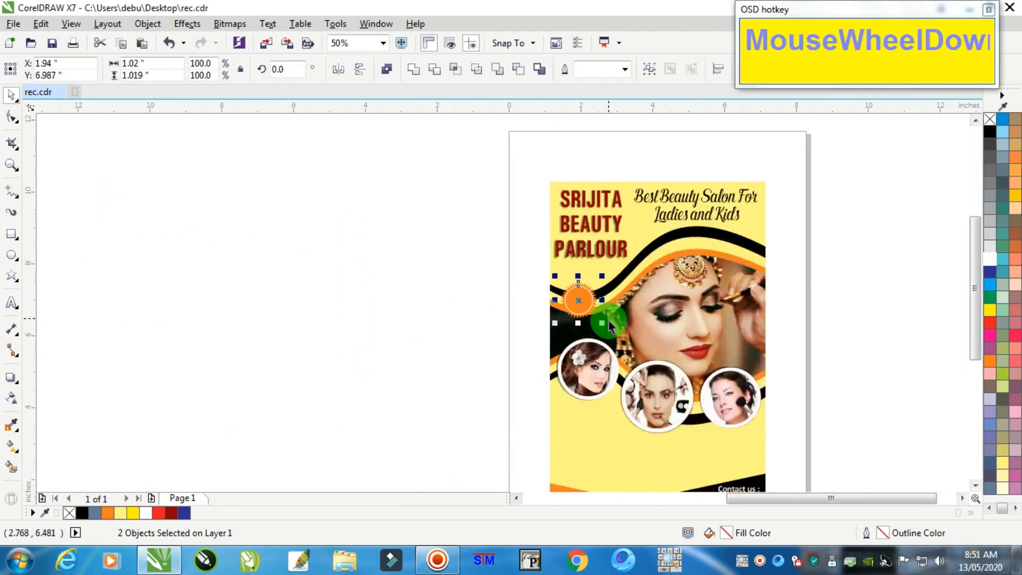
scroll(608, 320, "up", 1)
left_click_drag(611, 326, 646, 360)
left_click_drag(590, 294, 589, 278)
scroll(588, 278, "down", 2)
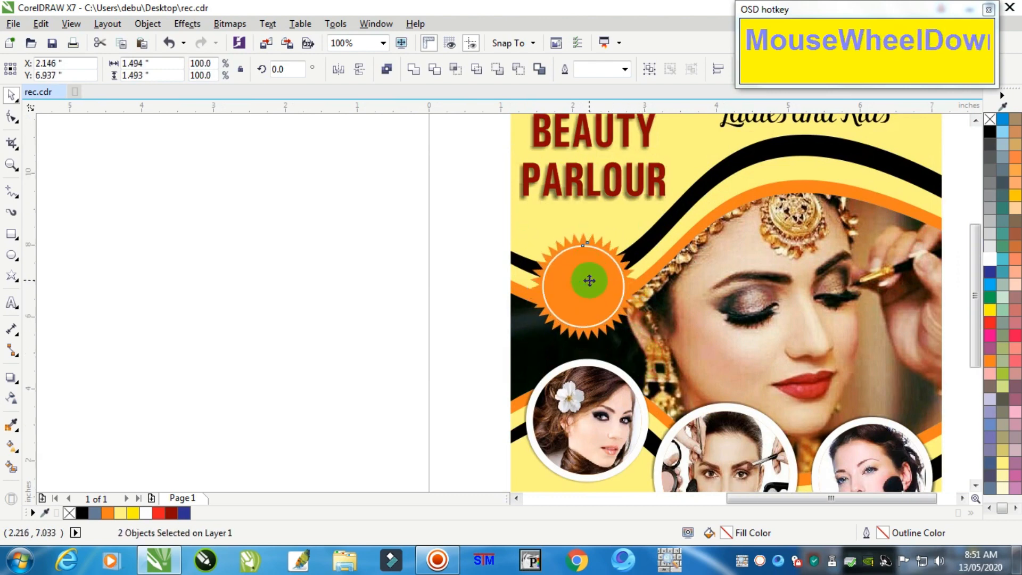
left_click(340, 271)
Move the "25% Off" text from outside the page onto the orange badge and bring it to the front
scroll(331, 270, "down", 2)
scroll(269, 280, "up", 2)
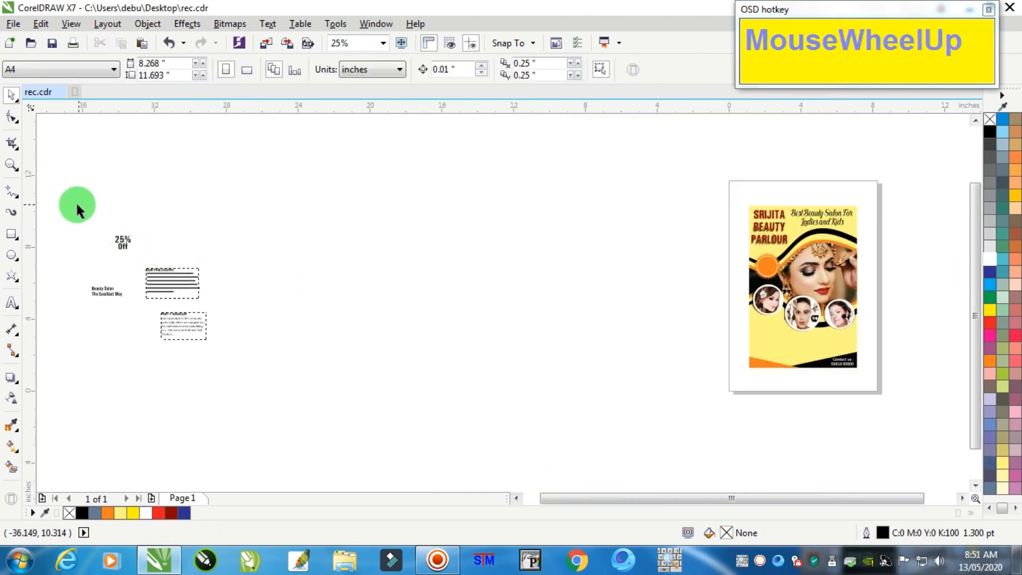
left_click_drag(75, 201, 713, 277)
scroll(659, 281, "up", 2)
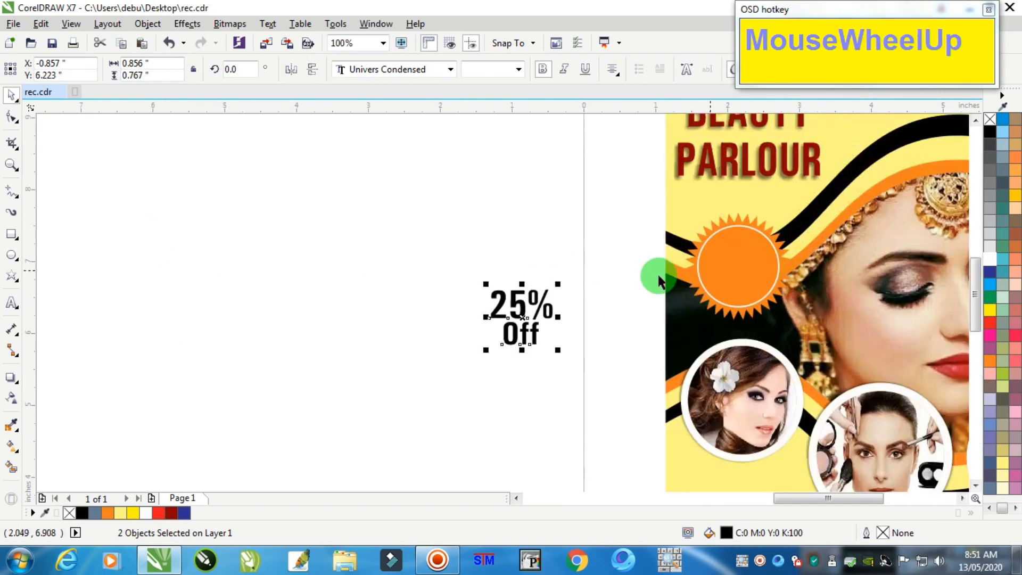
left_click_drag(522, 296, 750, 256)
scroll(751, 255, "up", 1)
key("ctrl+Home")
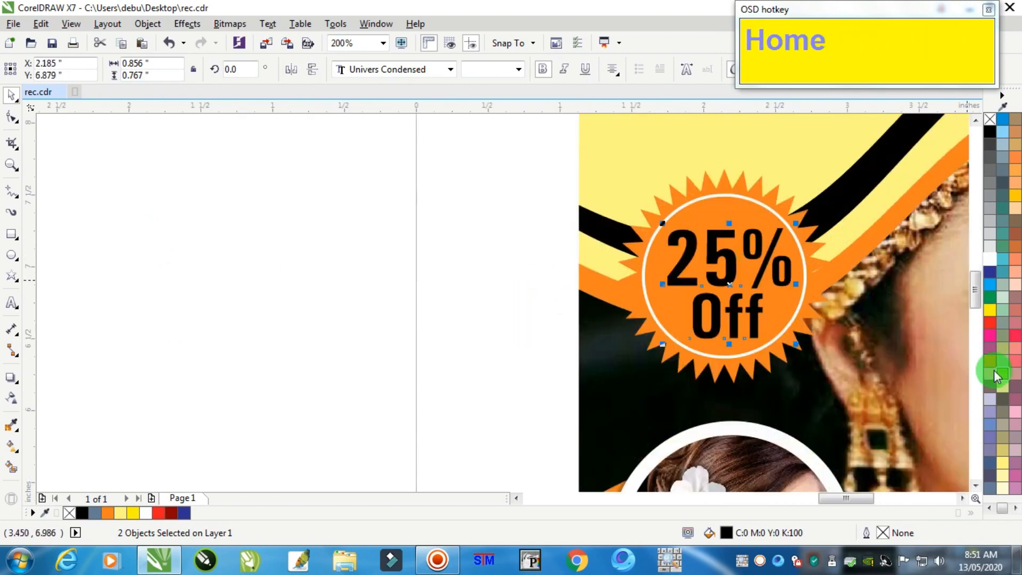
Fill the "25% Off" text white, shrink it to about 0.759 by 0.679 inches and position it at about X 2.165, Y 6.919 inches
left_click(989, 259)
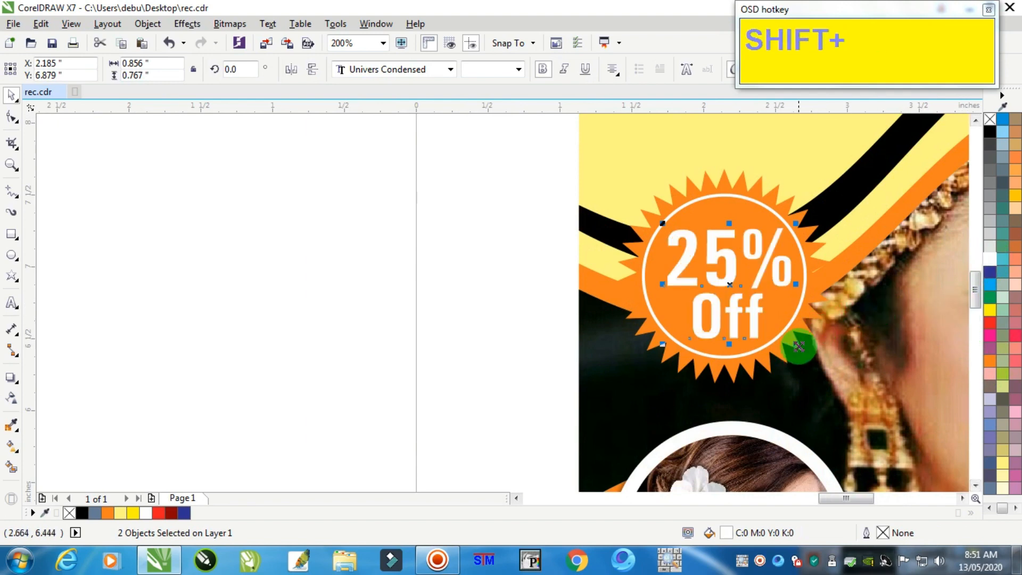
left_click_drag(799, 346, 802, 319)
scroll(801, 267, "up", 2)
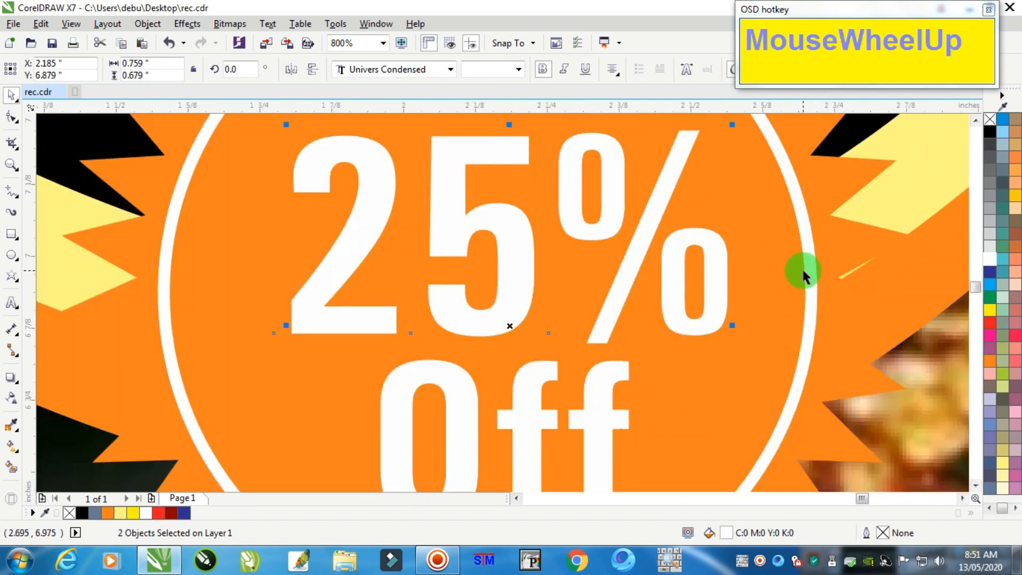
scroll(802, 273, "down", 1)
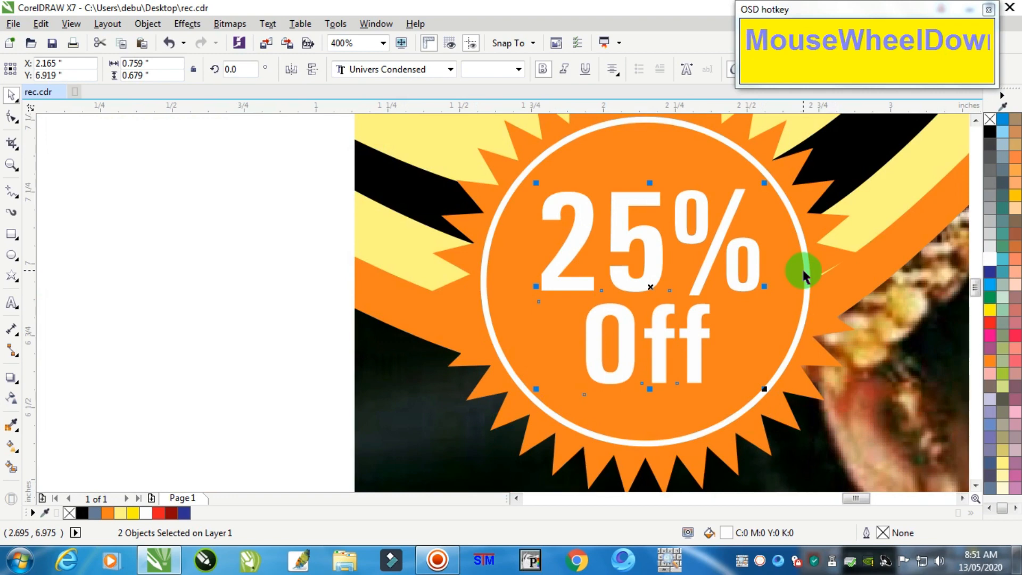
Group the "25% Off" text and give it a downward drop shadow with opacity 58 and feathering 9
key("ctrl+g")
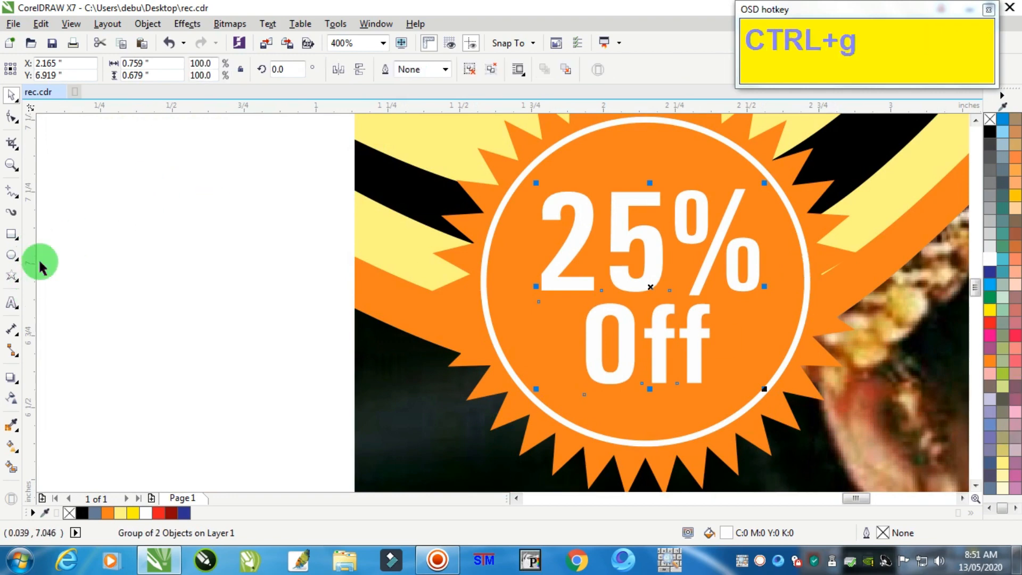
left_click(12, 377)
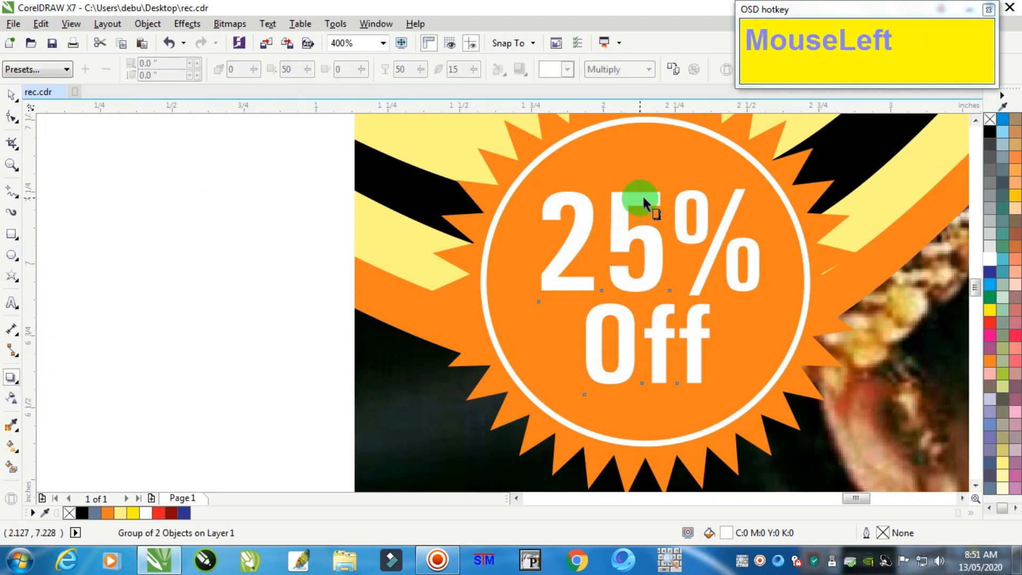
left_click_drag(644, 198, 655, 372)
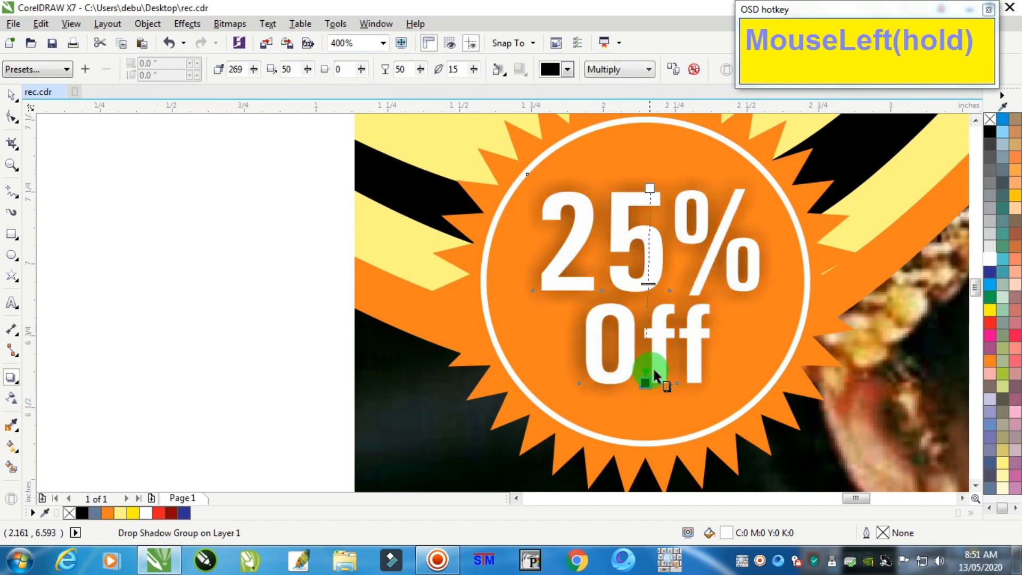
left_click(474, 70)
left_click_drag(474, 74, 426, 71)
left_click(421, 70)
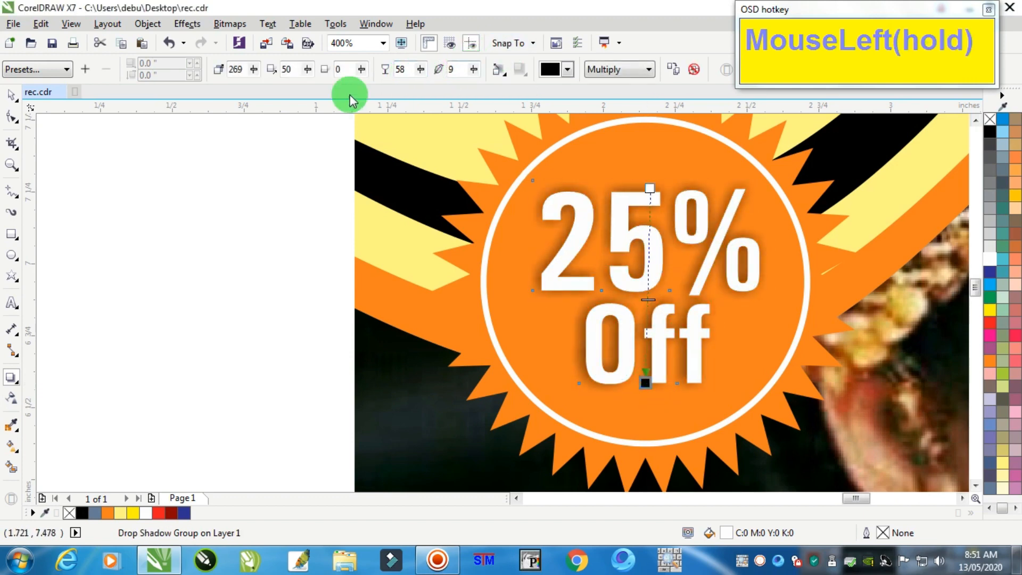
Enlarge the shadowed "25% Off" text slightly about its centre and clear the selection
left_click(13, 98)
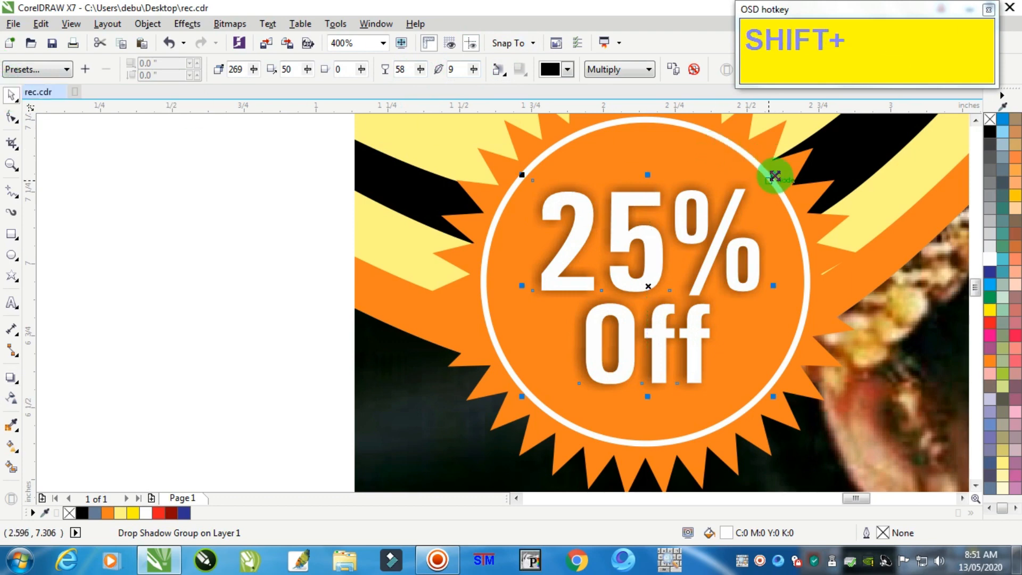
left_click_drag(772, 170, 779, 175)
scroll(781, 177, "down", 2)
left_click(479, 211)
scroll(545, 233, "down", 2)
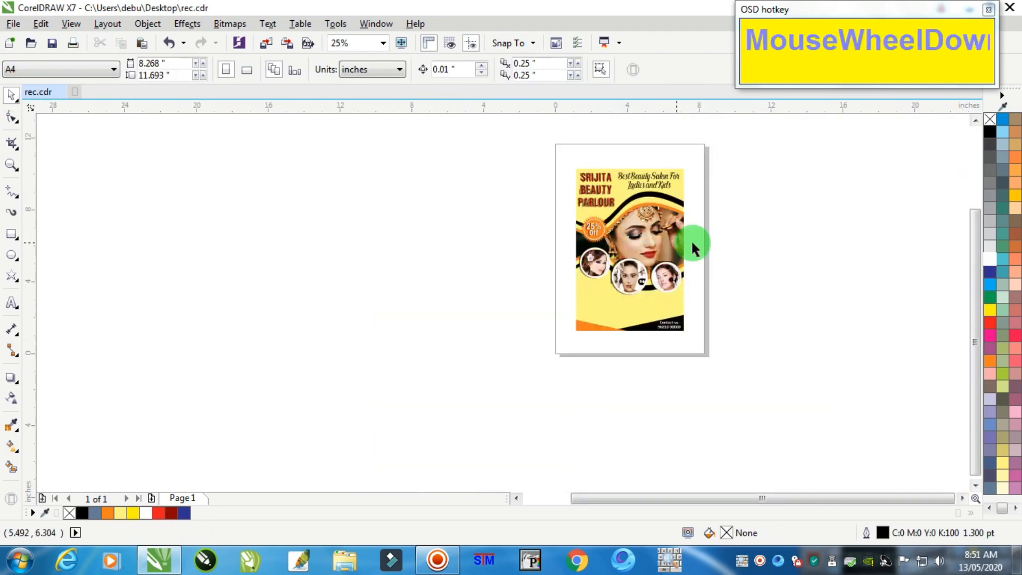
scroll(678, 222, "up", 1)
left_click(811, 205)
Move the "Beauty Salon The Excellant Way" text next to the flyer's lower-left side, at about X -0.8, Y 2.929 inches
scroll(810, 204, "down", 2)
scroll(801, 223, "up", 1)
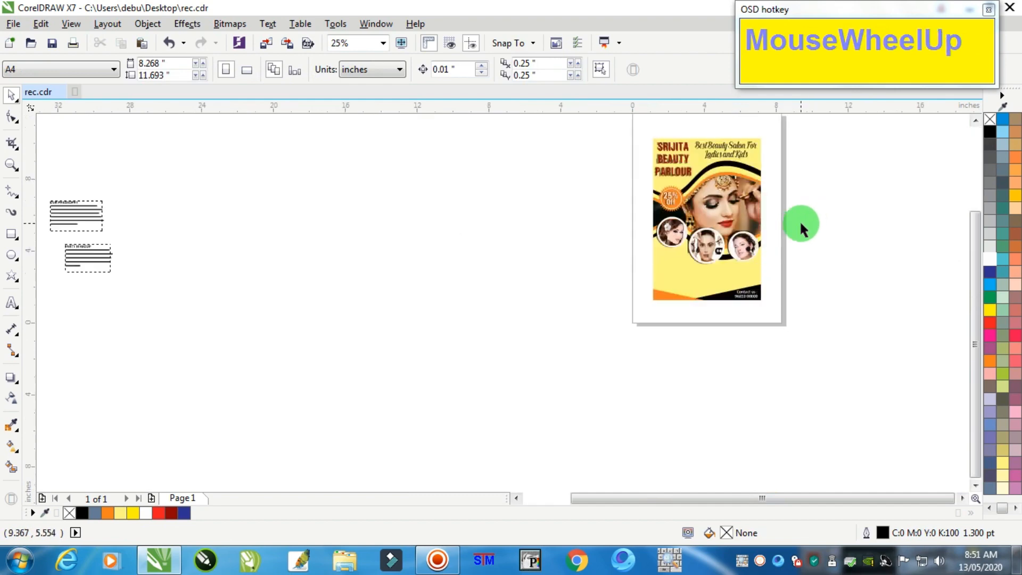
scroll(519, 257, "down", 1)
left_click_drag(206, 214, 289, 265)
left_click_drag(265, 241, 569, 265)
scroll(601, 257, "up", 1)
scroll(601, 260, "up", 2)
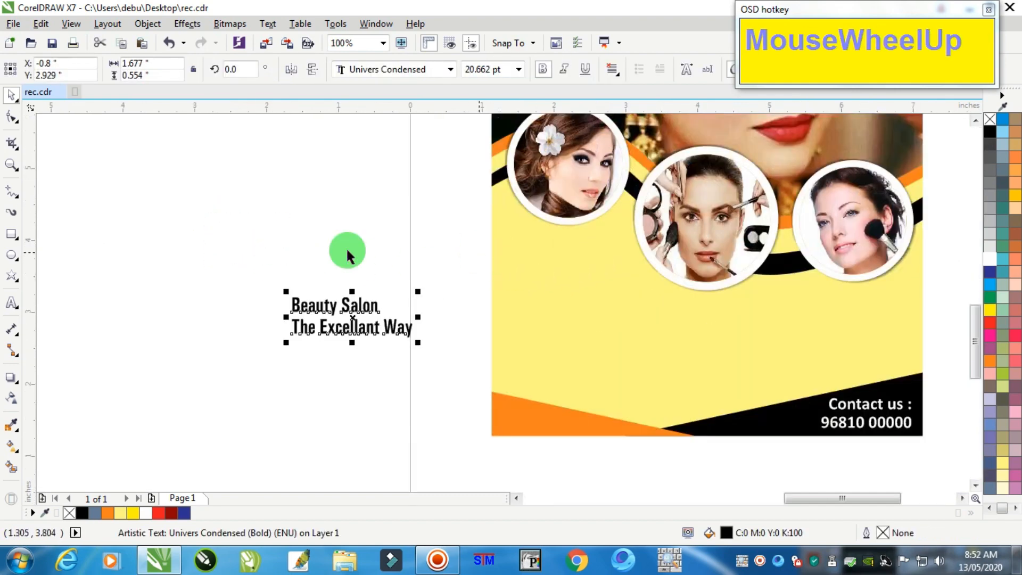
Draw a rectangle about 2.385 by 0.74 inches below the first portrait, overlapping the flyer's edge, and round its corners to 0.141 inches
left_click(13, 237)
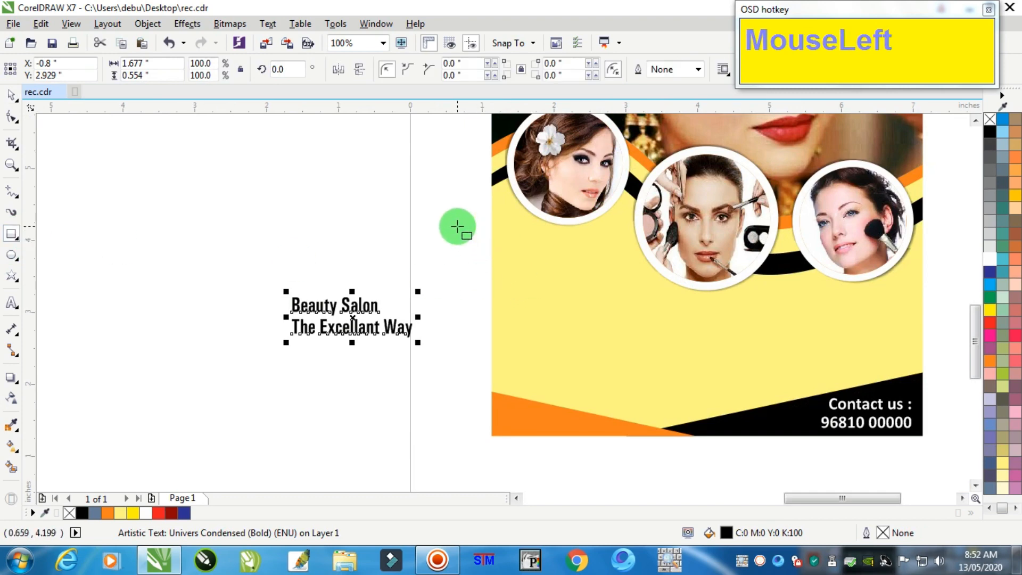
left_click_drag(457, 226, 630, 279)
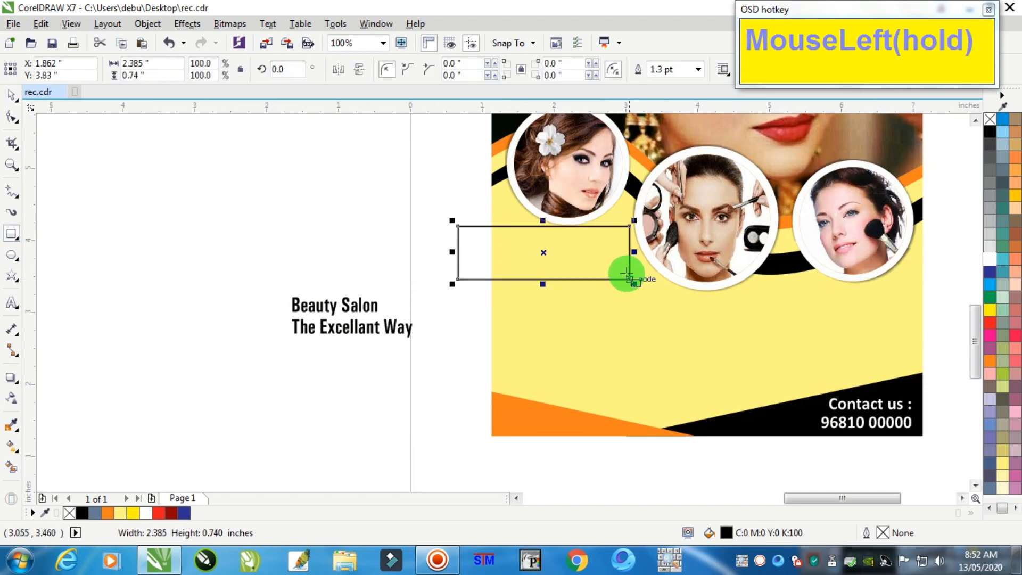
scroll(620, 264, "up", 1)
left_click(12, 116)
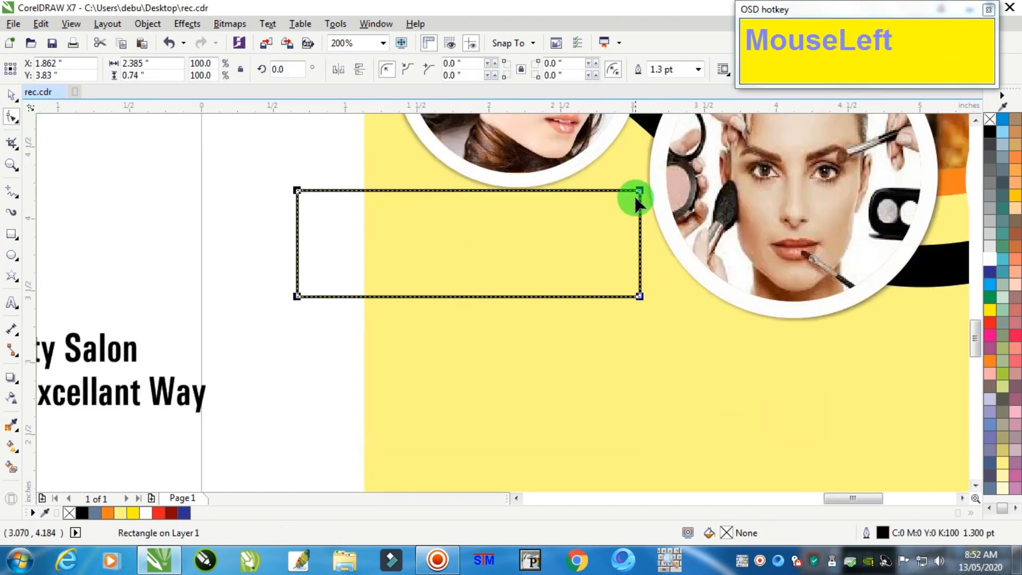
left_click_drag(639, 193, 91, 190)
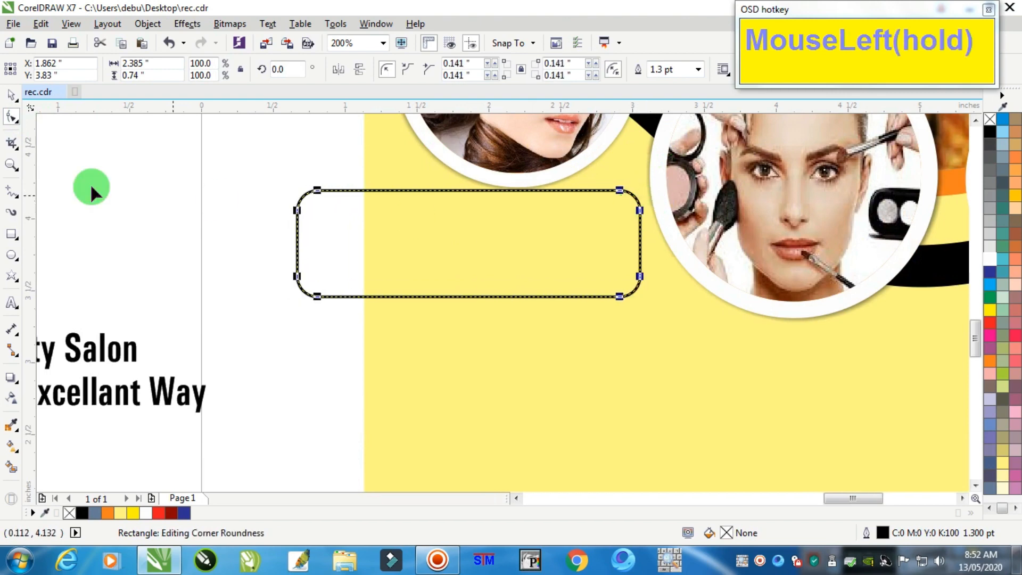
left_click(11, 95)
Remove the rounded rectangle's outline, fill it dark red and PowerClip it inside the flyer's background rectangle
right_click(990, 121)
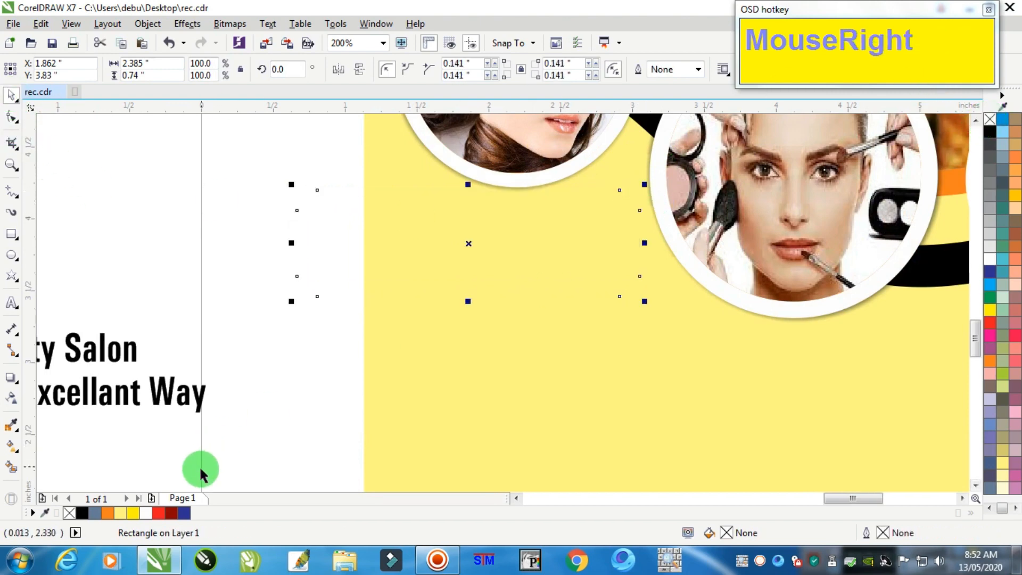
left_click(170, 513)
left_click(148, 23)
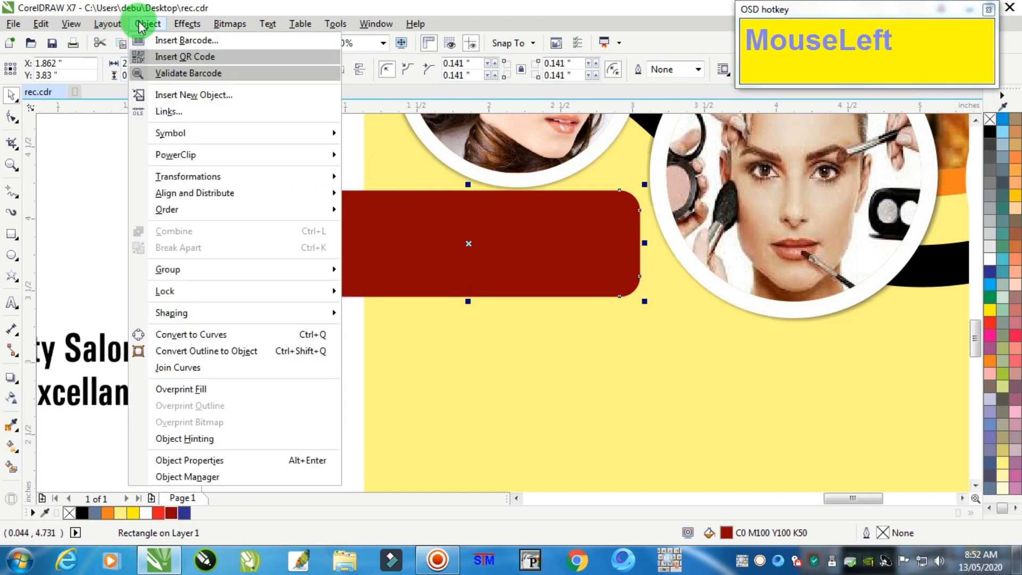
left_click(213, 153)
left_click(369, 155)
left_click(488, 278)
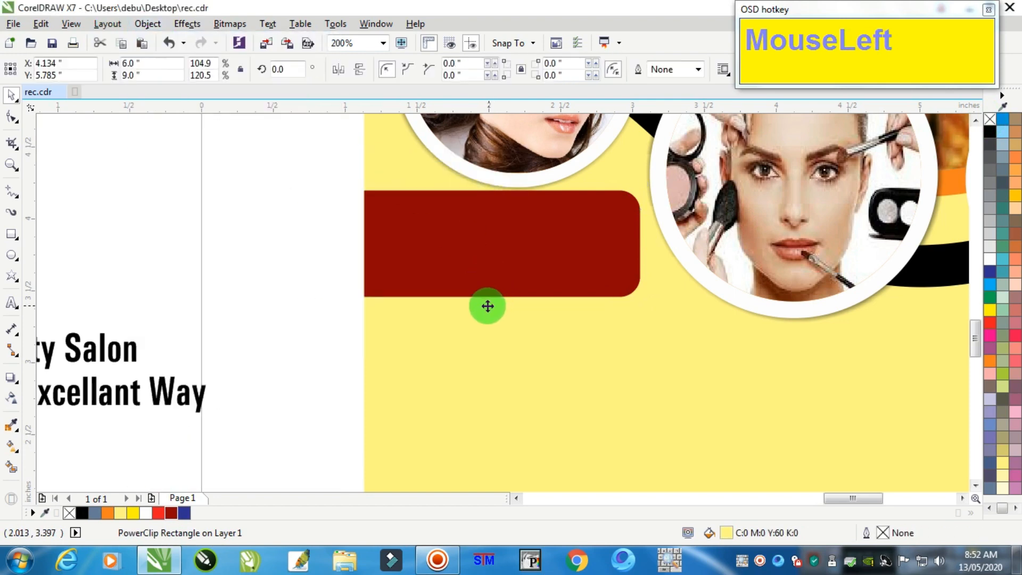
Move the "Beauty Salon The Excellant Way" text onto the red band at about X 2.112, Y 3.819 inches, in front and filled yellow
left_click(130, 315)
left_click_drag(130, 351, 554, 218)
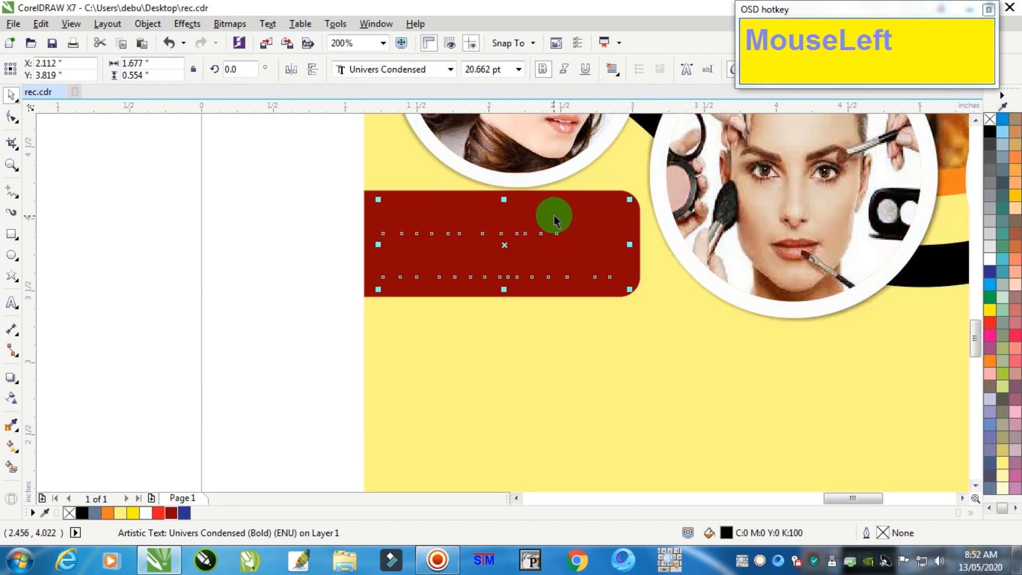
key("ctrl+Home")
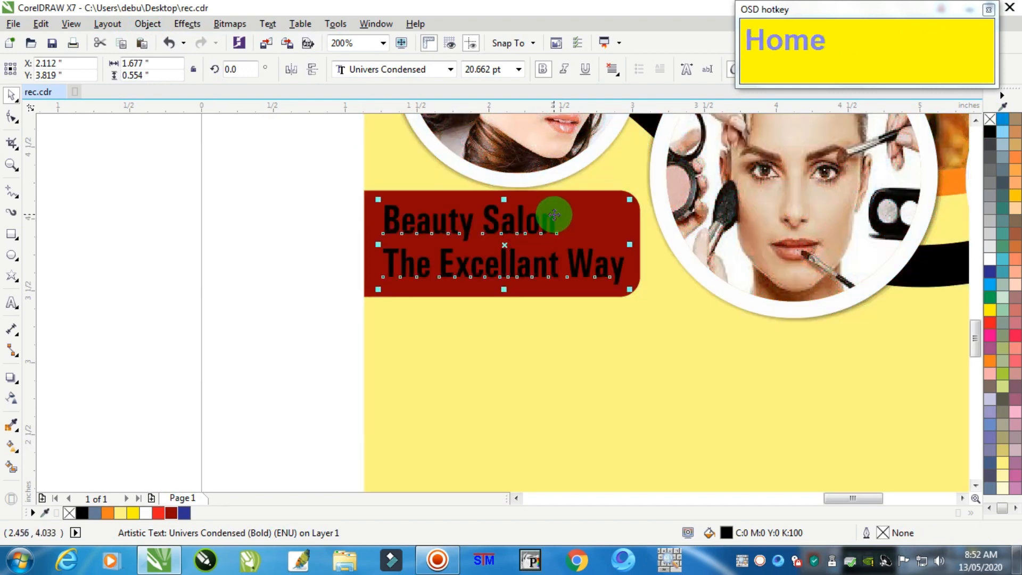
left_click(989, 311)
left_click(305, 260)
Examine the overall flyer layout, including the placement of the title and tagline in its upper part
scroll(305, 259, "down", 3)
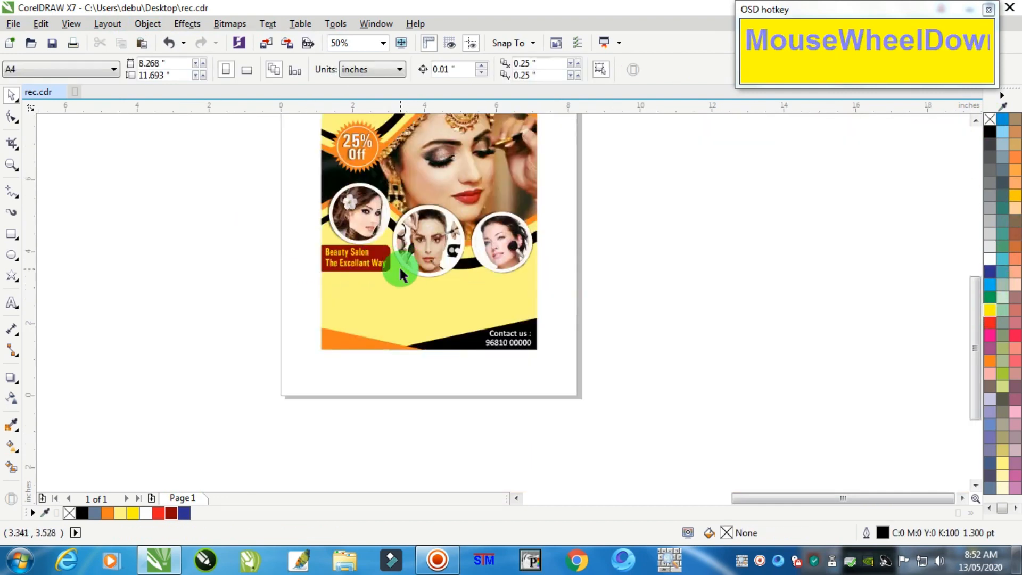
scroll(401, 275, "down", 2)
scroll(399, 270, "up", 2)
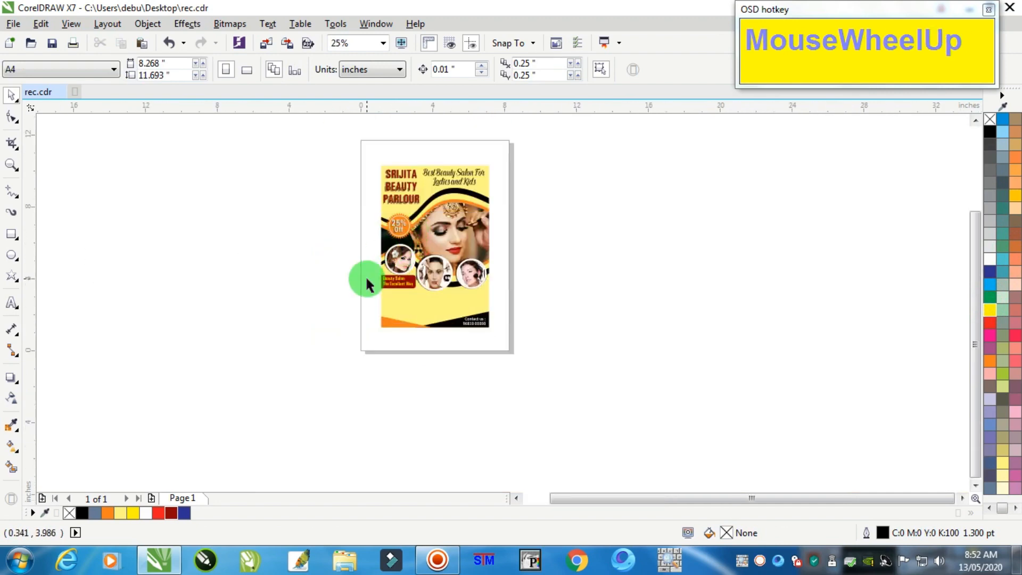
scroll(306, 230, "down", 1)
scroll(336, 201, "up", 2)
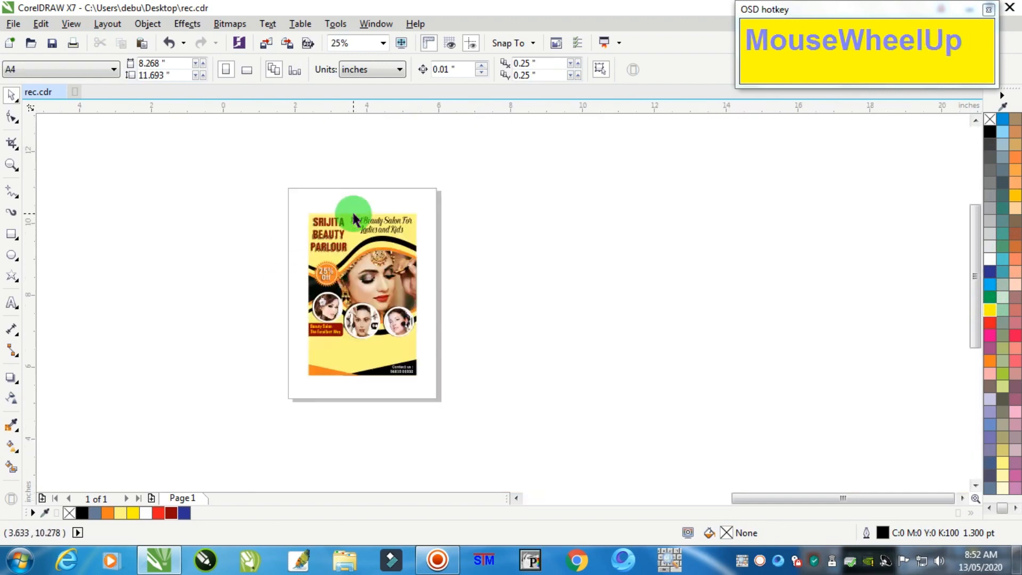
scroll(281, 262, "up", 1)
left_click_drag(171, 132, 457, 347)
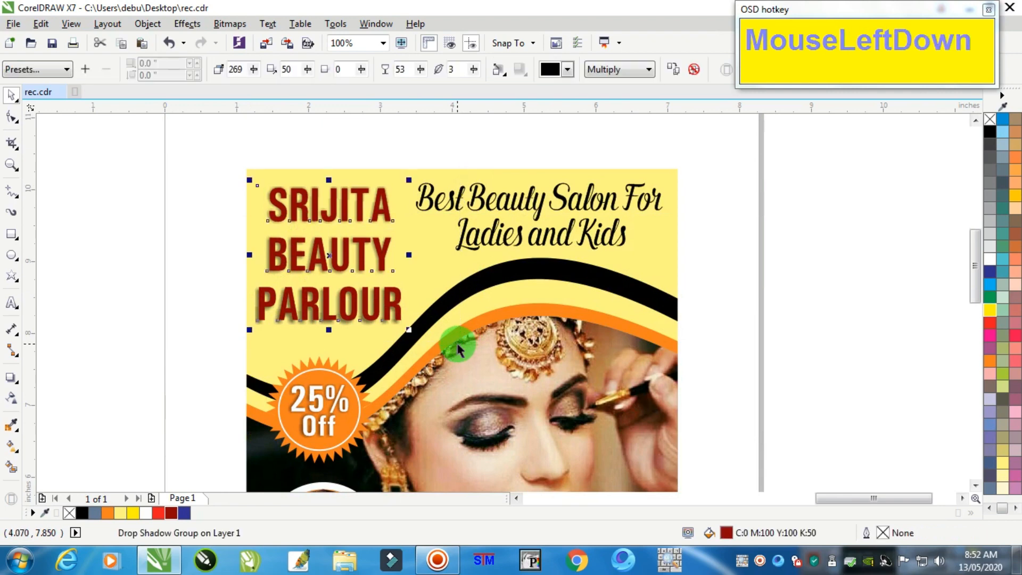
left_click_drag(752, 154, 407, 319)
Move the "OUR PHILOSOPHY" and "PARTY MAKEUP" paragraphs together to about X 13.763, Y 3.229 inches beside the flyer and bring them to the front
scroll(407, 319, "down", 2)
scroll(184, 314, "down", 2)
left_click_drag(144, 287, 73, 359)
left_click_drag(81, 320, 280, 328)
scroll(228, 338, "up", 3)
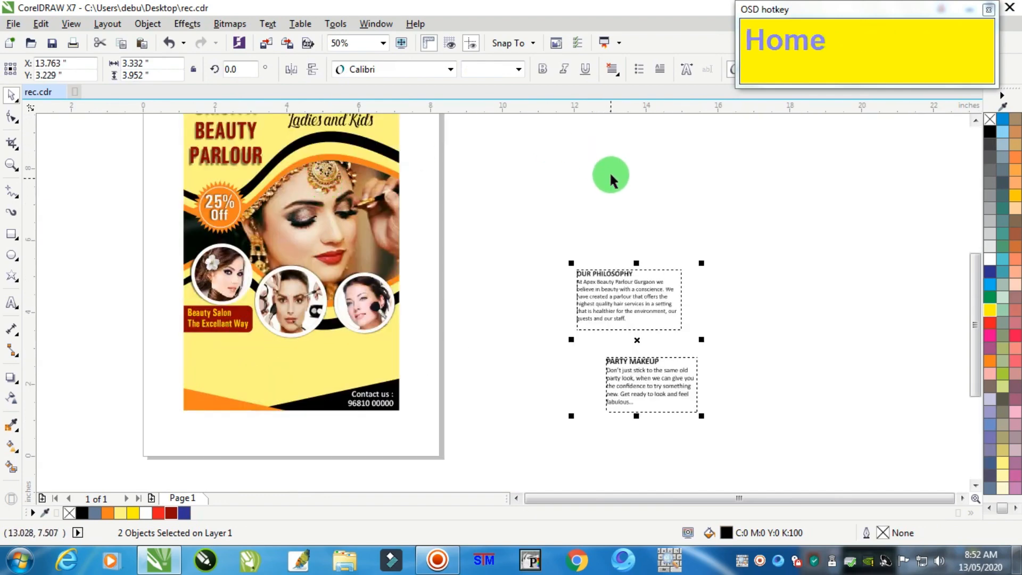
Place the "PARTY MAKEUP" paragraph on the flyer beneath the third portrait, at about X 5.822, Y 2.629 inches
left_click(646, 379)
left_click_drag(647, 379, 334, 365)
scroll(334, 365, "up", 2)
left_click_drag(390, 316, 423, 286)
left_click(630, 270)
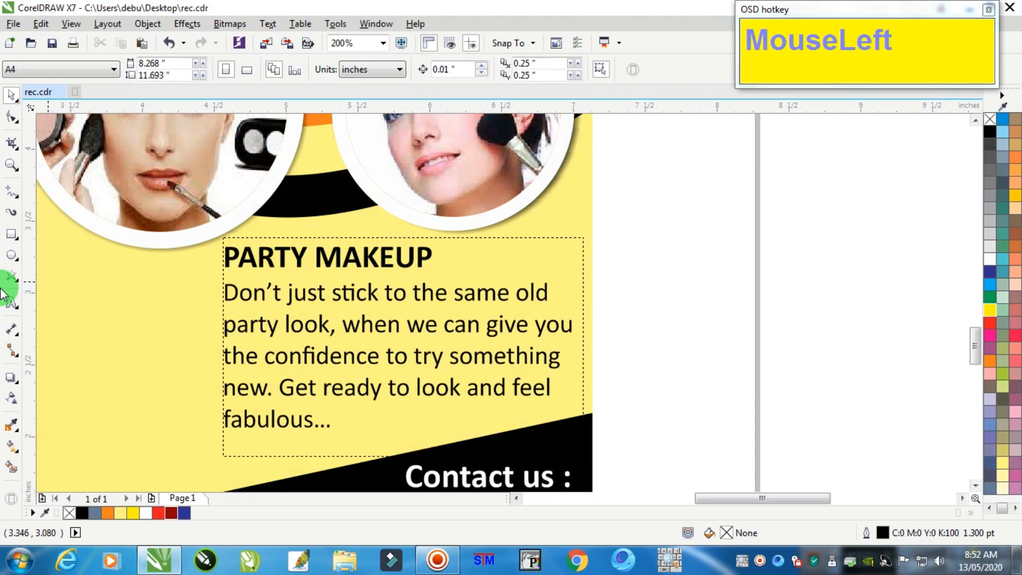
Colour the "PARTY MAKEUP" heading dark red
left_click(11, 314)
left_click_drag(222, 240, 438, 246)
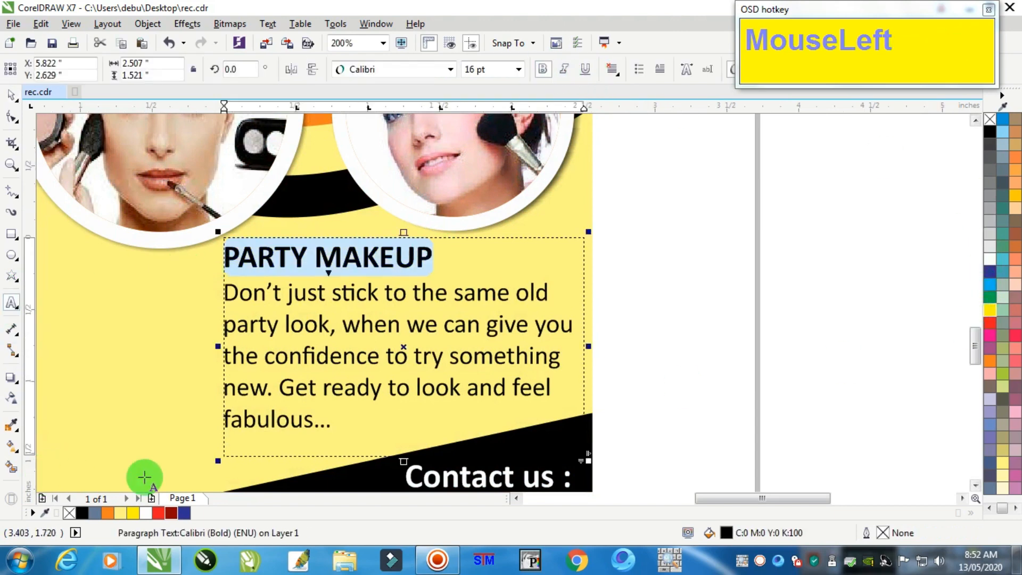
left_click(171, 513)
left_click(10, 96)
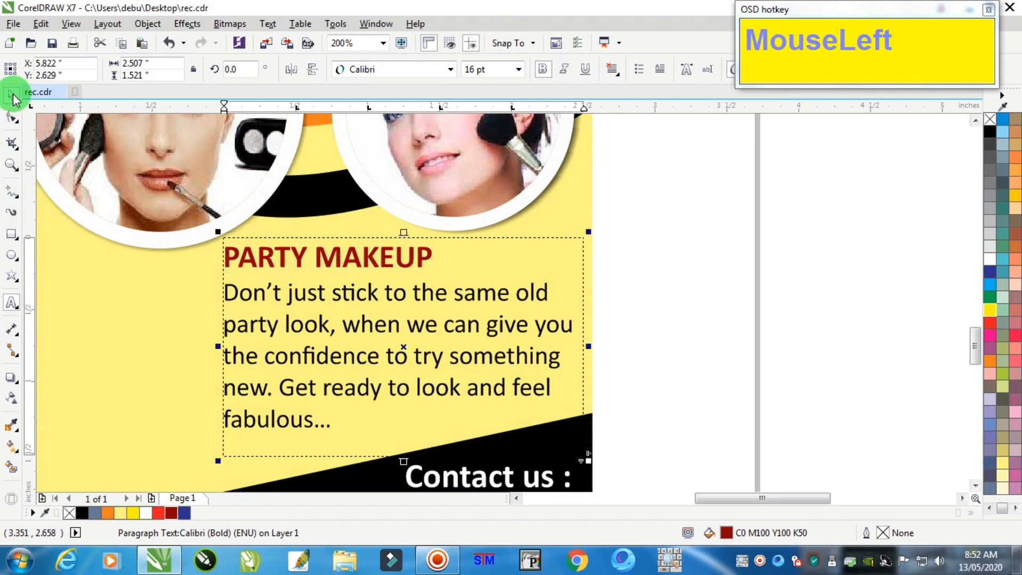
Convert the "PARTY MAKEUP" paragraph to artistic text and adjust its placement slightly
left_click(267, 24)
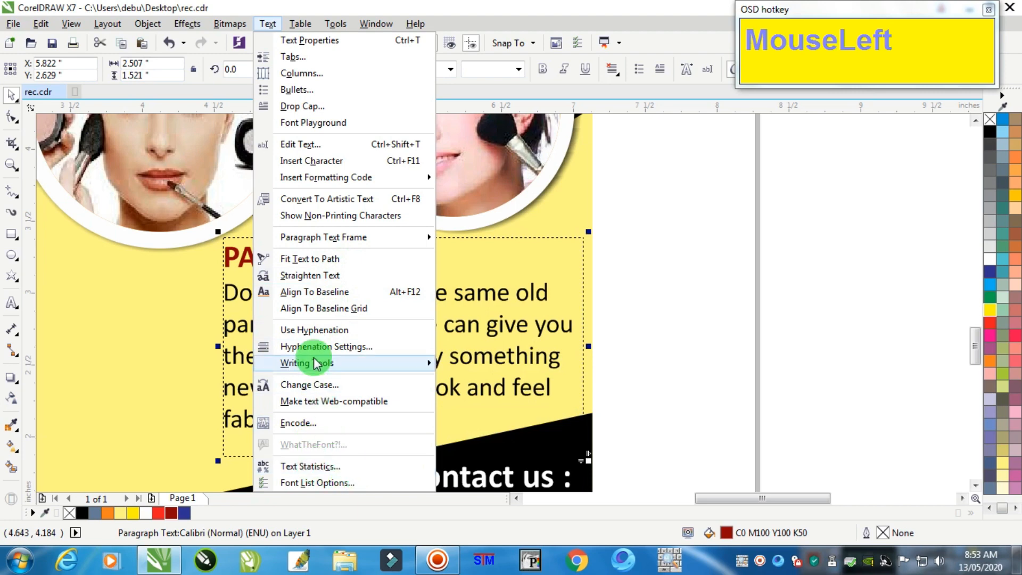
left_click(725, 297)
scroll(479, 357, "down", 2)
left_click_drag(477, 335, 529, 337)
Move the "OUR PHILOSOPHY" paragraph below the red band at about X 2.814, Y 2.252 inches and convert it to artistic text
scroll(787, 258, "down", 2)
left_click_drag(787, 258, 410, 351)
scroll(453, 356, "up", 4)
left_click(274, 28)
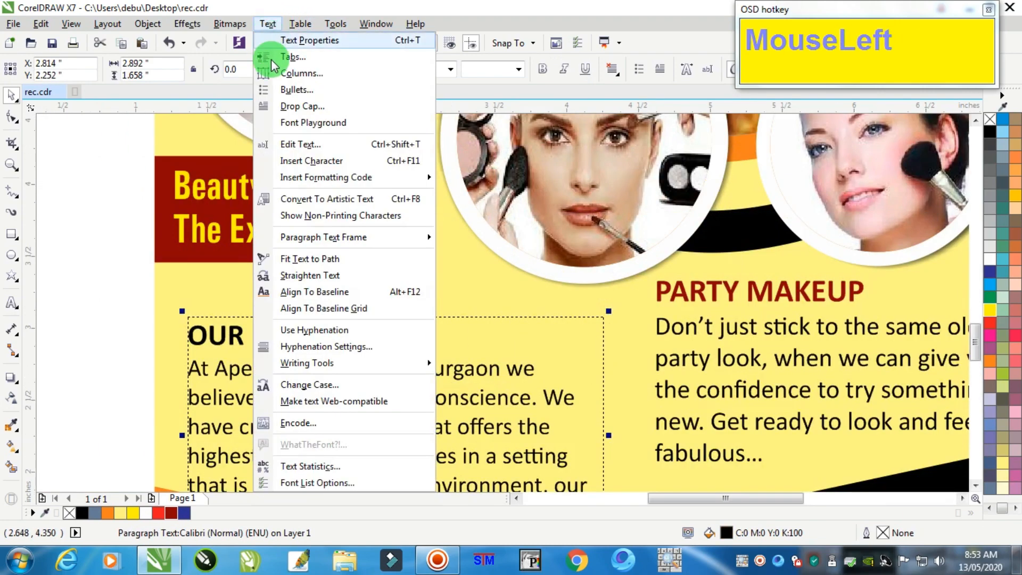
left_click(325, 202)
Colour the "OUR PHILOSOPHY" heading dark red and clear the selection
scroll(342, 377, "down", 4)
scroll(331, 452, "up", 2)
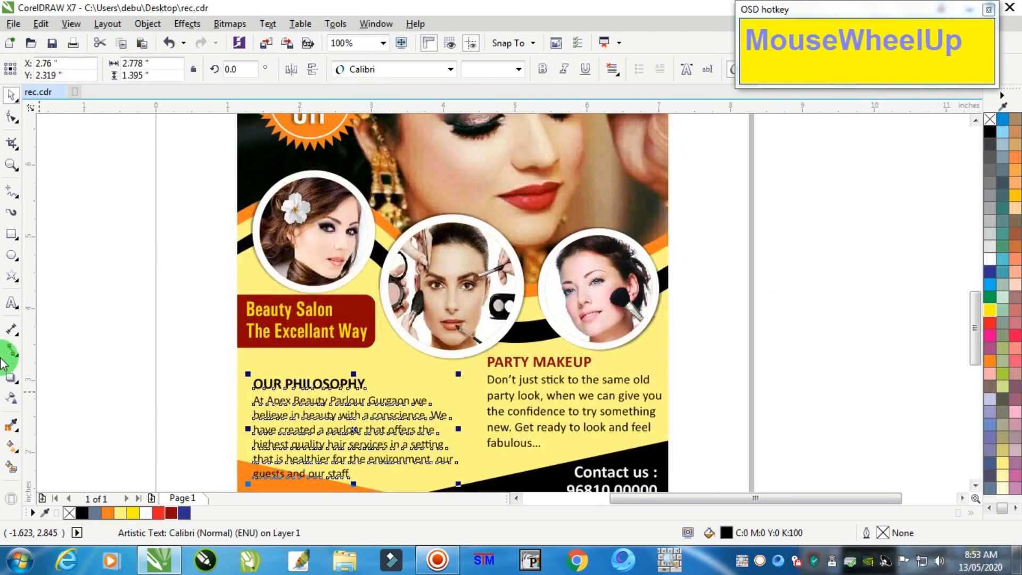
left_click(14, 309)
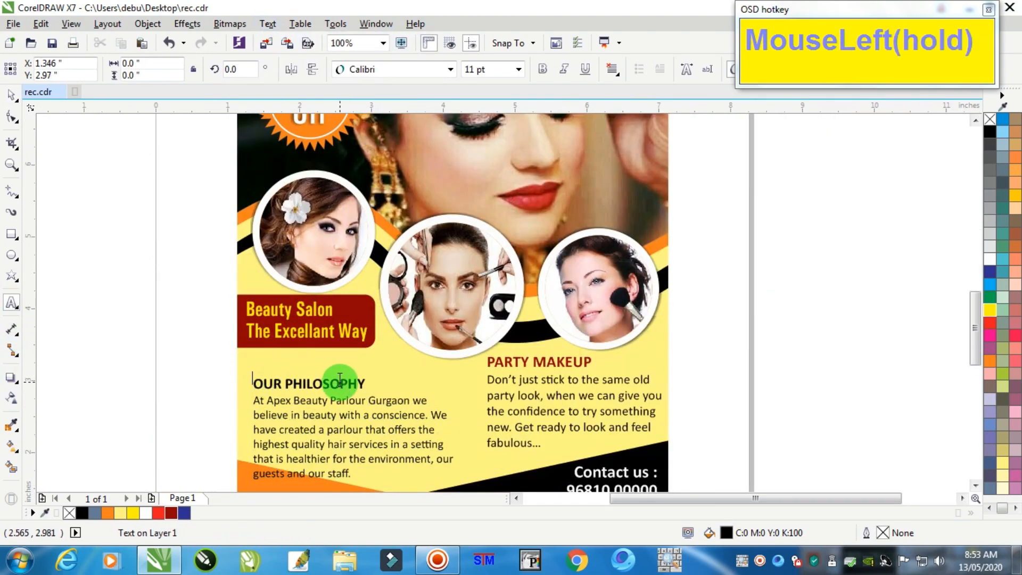
left_click(363, 382)
left_click_drag(365, 382, 232, 438)
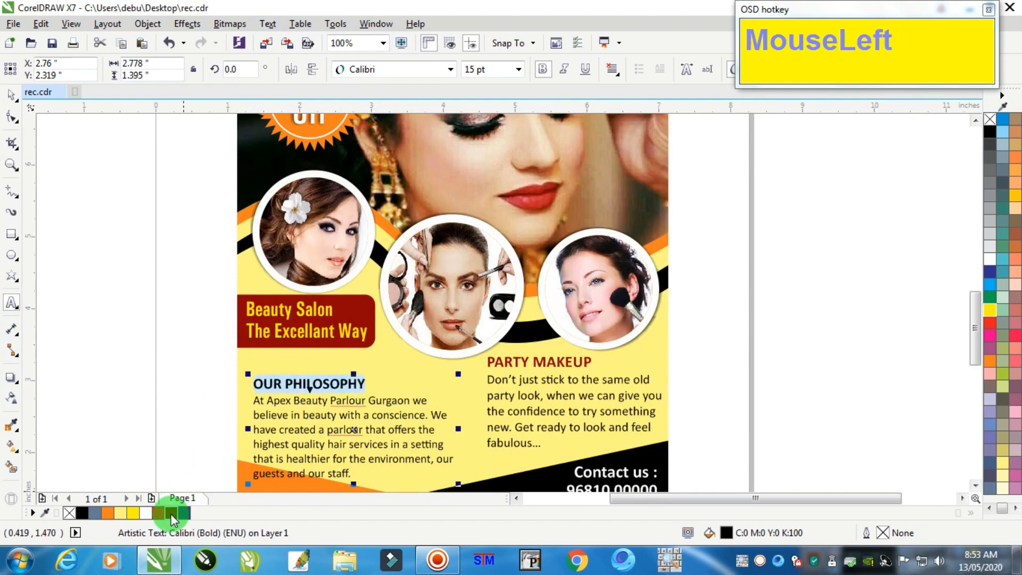
left_click(171, 513)
left_click(5, 133)
left_click(13, 95)
left_click(114, 205)
scroll(221, 319, "down", 1)
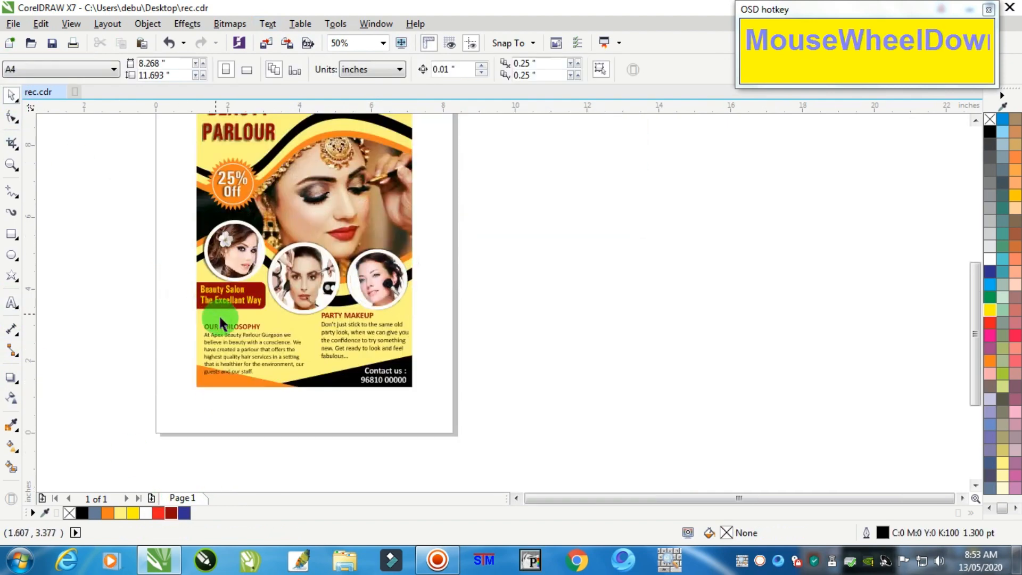
Raise the "OUR PHILOSOPHY" text level with "PARTY MAKEUP" and nudge both text blocks slightly down together
scroll(228, 319, "up", 2)
left_click_drag(285, 296, 277, 246)
scroll(433, 221, "down", 1)
left_click(466, 233, "shift")
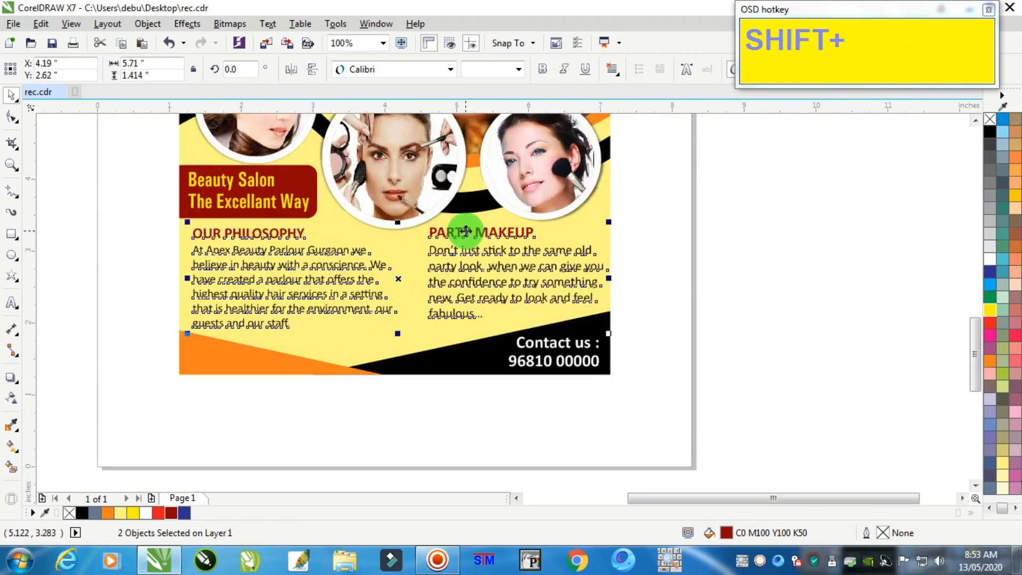
key("Down")
key("Down")
left_click(747, 225)
Darken the orange 35-point star behind "25% Off" by setting its fill's black value to 30
scroll(741, 227, "down", 4)
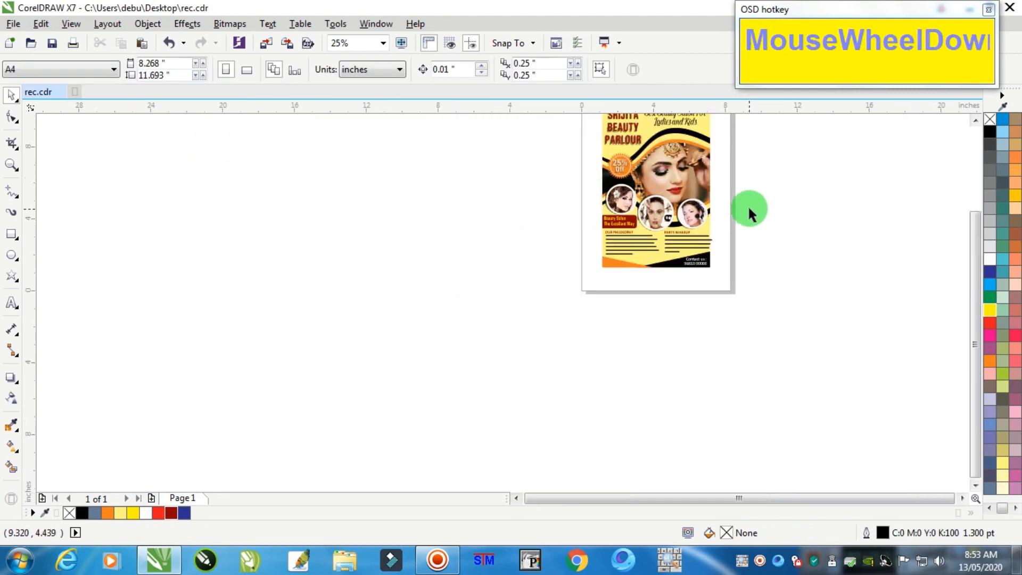
scroll(748, 159, "up", 1)
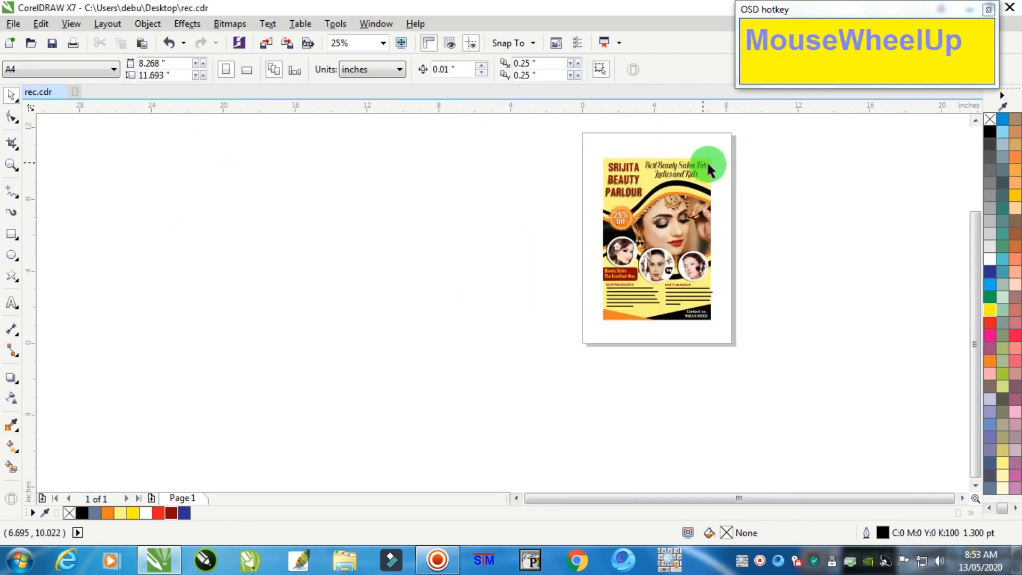
scroll(695, 186, "up", 3)
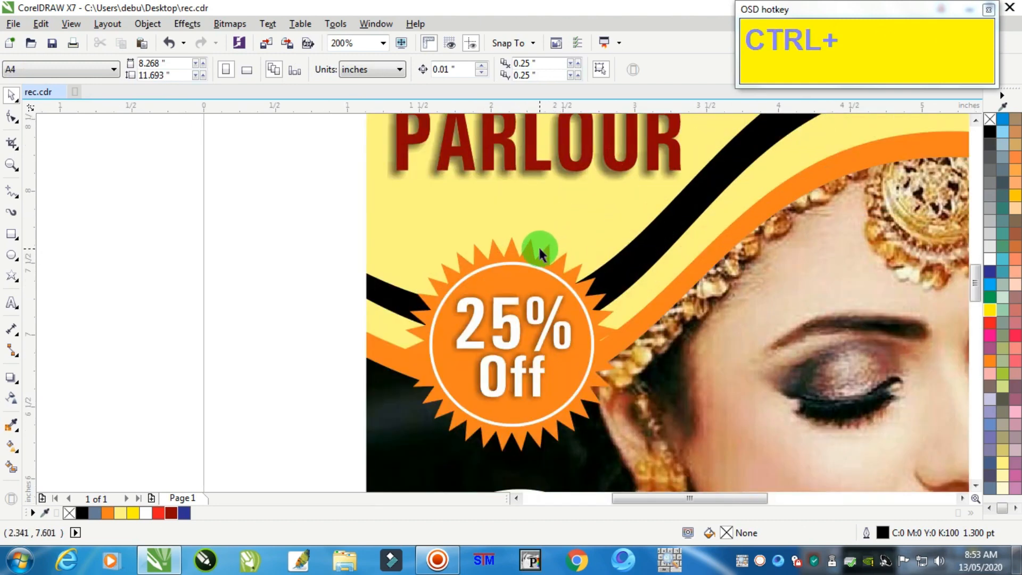
left_click(549, 258, "ctrl")
left_click(549, 256)
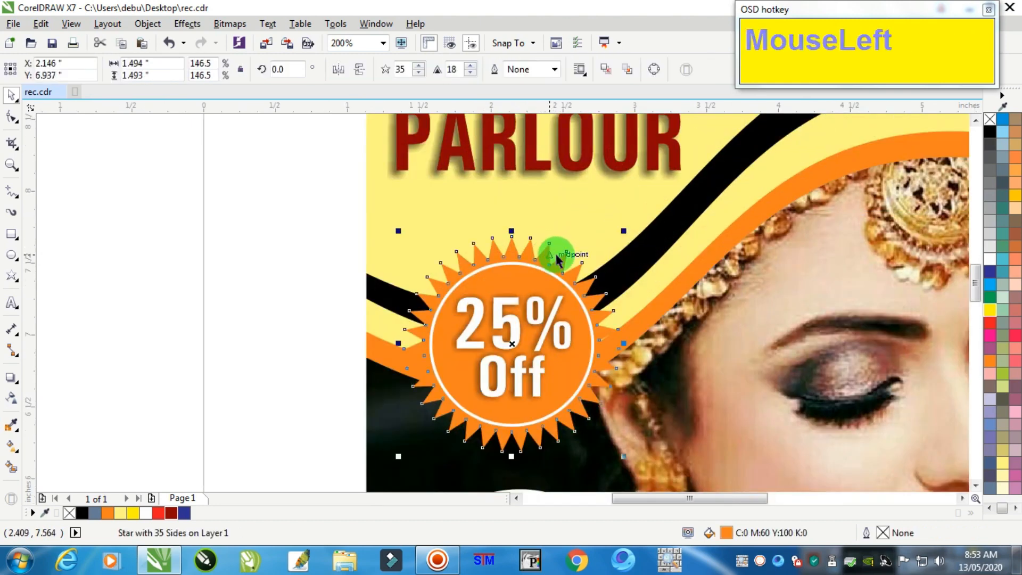
double_click(728, 532)
left_click(657, 291)
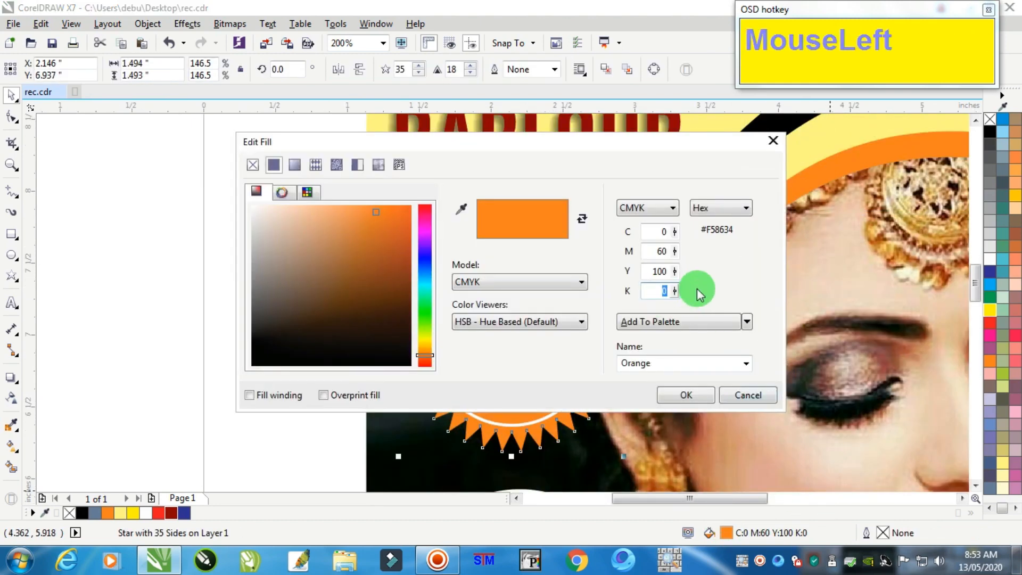
type("30")
key("Tab")
key("Return")
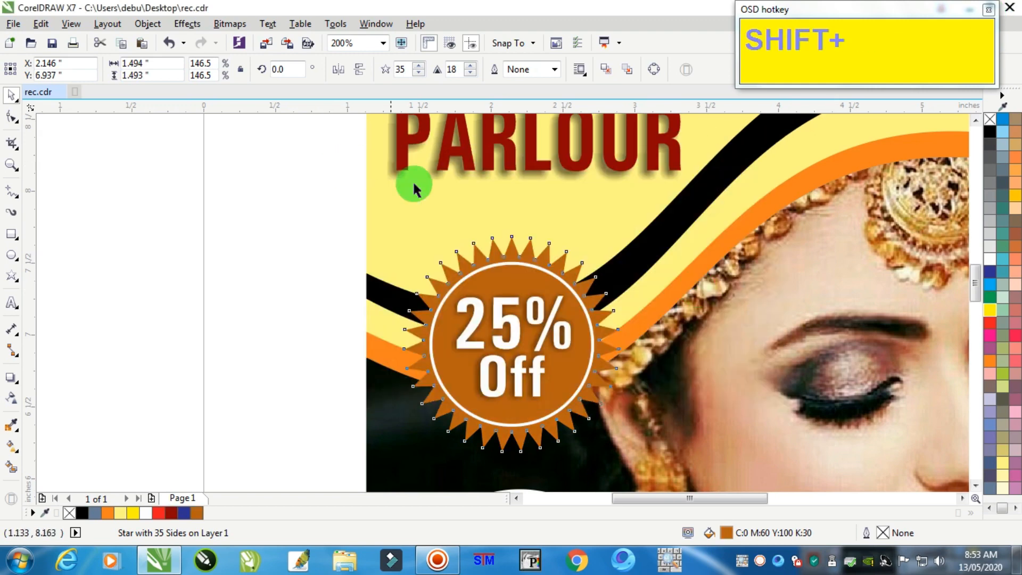
scroll(543, 244, "down", 2)
left_click(662, 287)
Group all of the flyer's objects and place a duplicate of the group directly to the left of the original
scroll(819, 319, "down", 1)
scroll(819, 322, "up", 1)
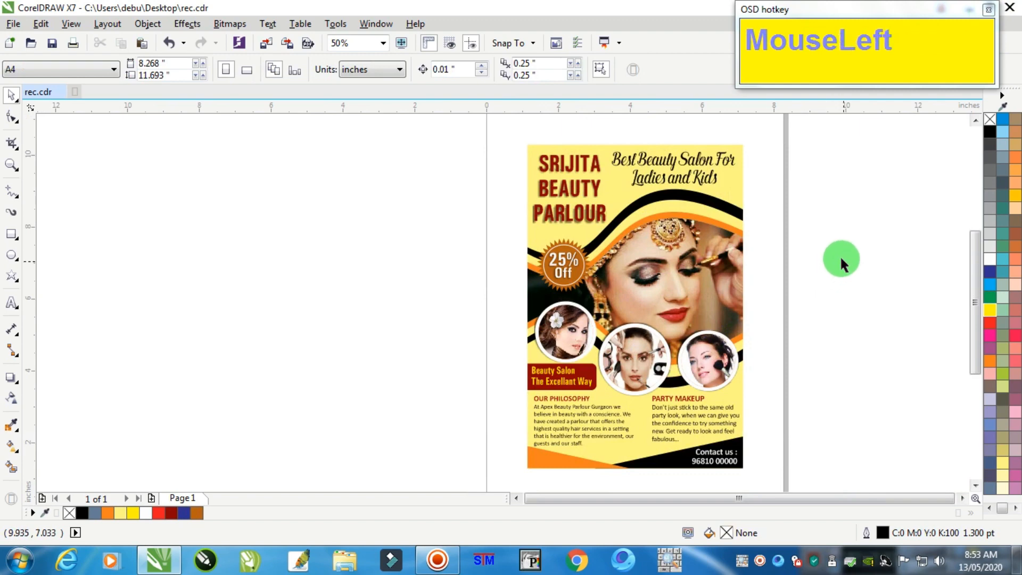
left_click_drag(549, 410, 416, 479)
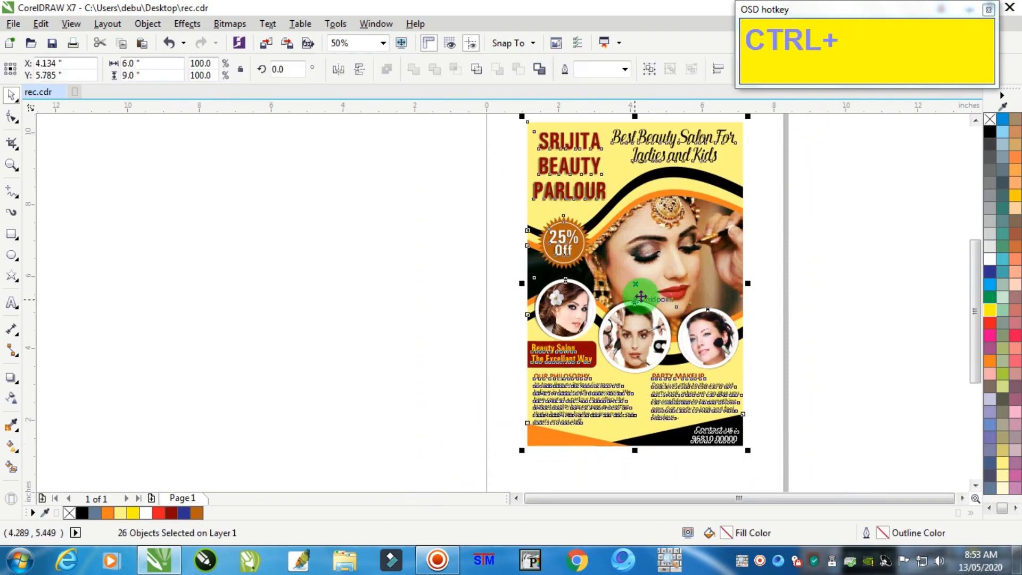
key("ctrl+g")
left_click_drag(679, 238, 458, 235)
right_click(459, 234)
left_click(215, 272)
Fill the background rectangle inside the duplicated flyer with pure yellow and clear the selection
scroll(279, 232, "down", 1)
scroll(375, 173, "up", 1)
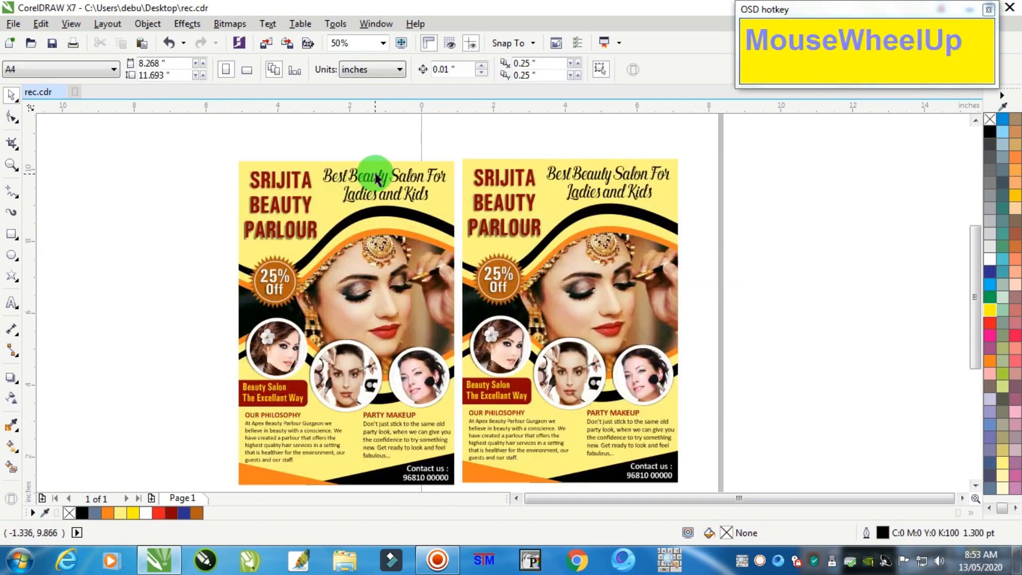
left_click(418, 181, "ctrl")
left_click(995, 459)
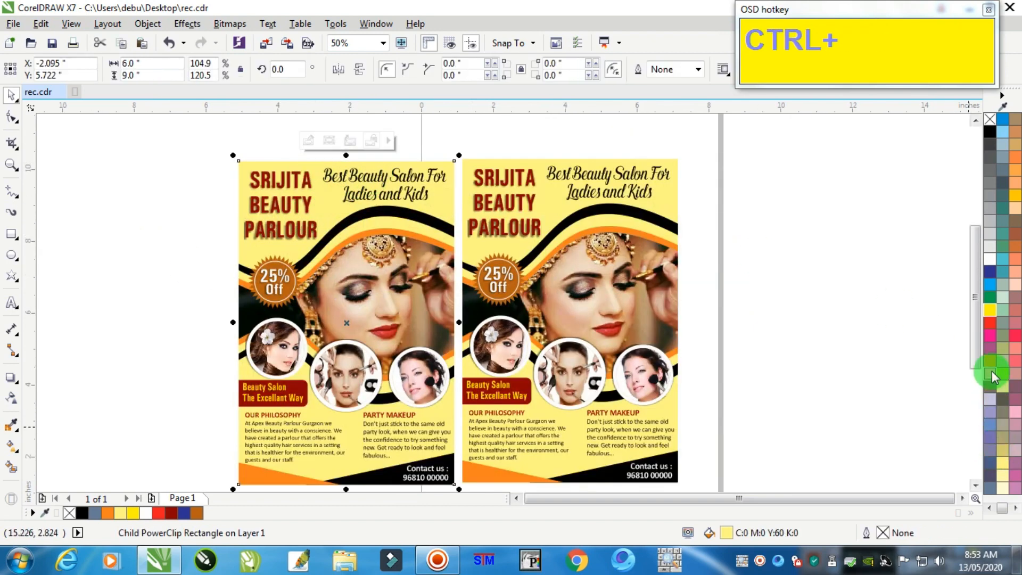
left_click(989, 309)
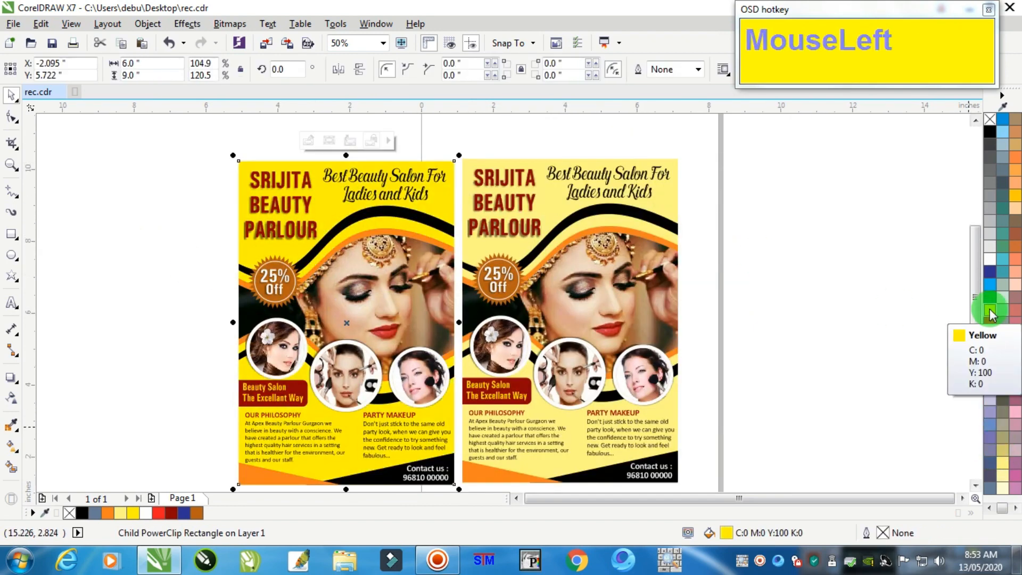
left_click(809, 255)
Zoom in on both flyer versions to compare them side by side
scroll(828, 357, "down", 2)
scroll(200, 240, "up", 1)
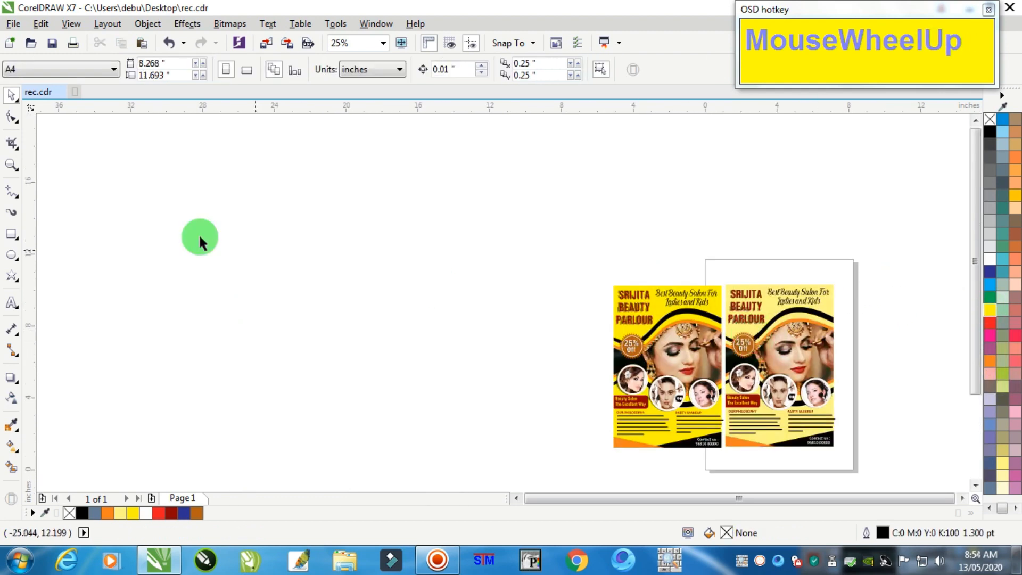
left_click(11, 166)
left_click_drag(581, 269, 863, 457)
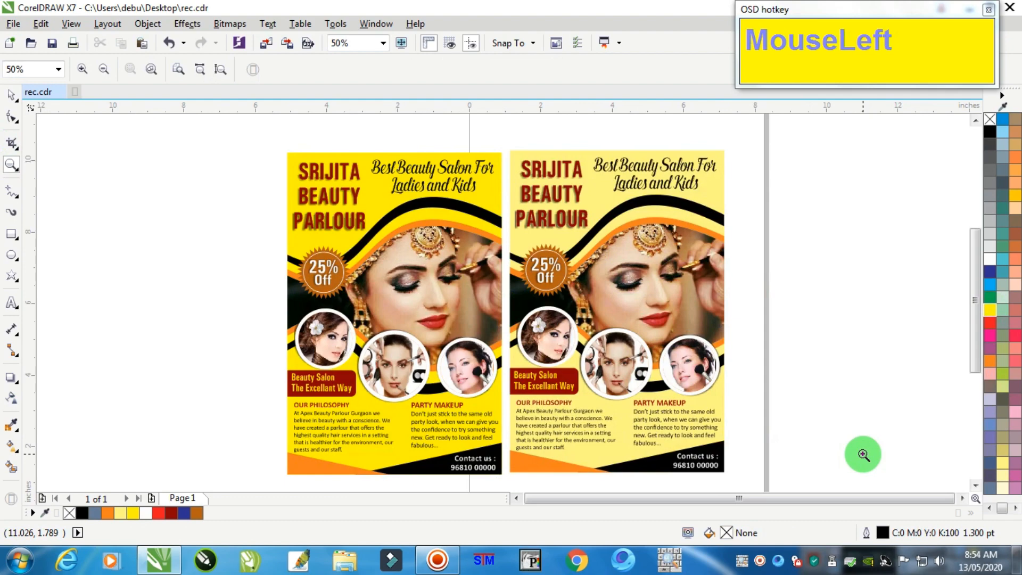